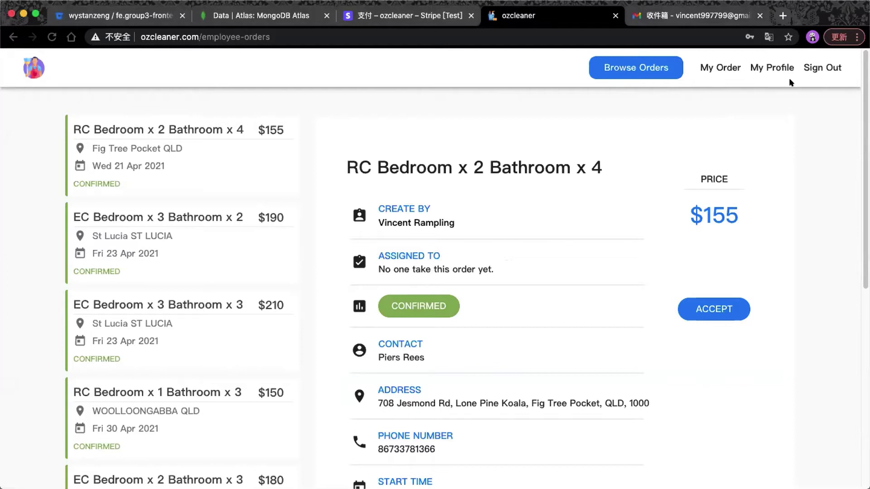
# Sign out of the employee account and open the employee login dialog.
pyautogui.click(824, 69)
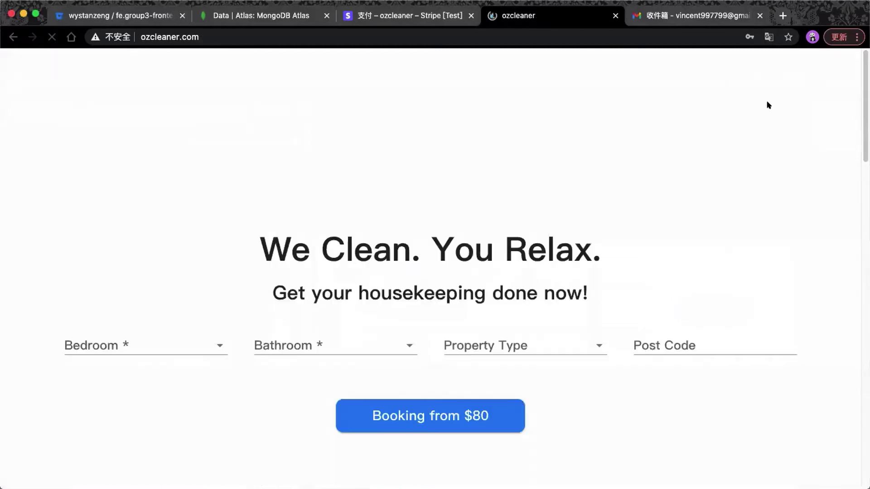
pyautogui.scroll(-3, 769, 106)
pyautogui.click(827, 67)
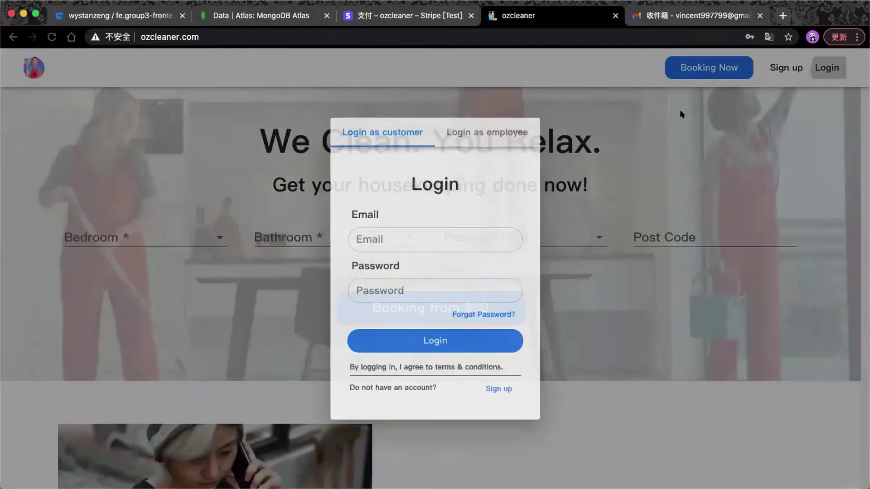
pyautogui.click(487, 132)
# Log in as admin with the saved email and admin password, view the dashboard, then sign out.
pyautogui.click(412, 240)
pyautogui.write('a')
pyautogui.click(410, 278)
pyautogui.click(410, 285)
pyautogui.write('1234567')
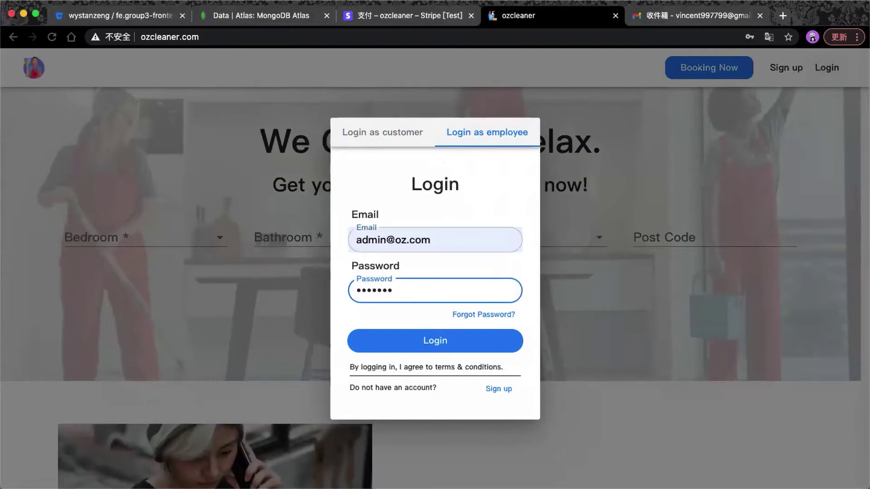
pyautogui.press('Return')
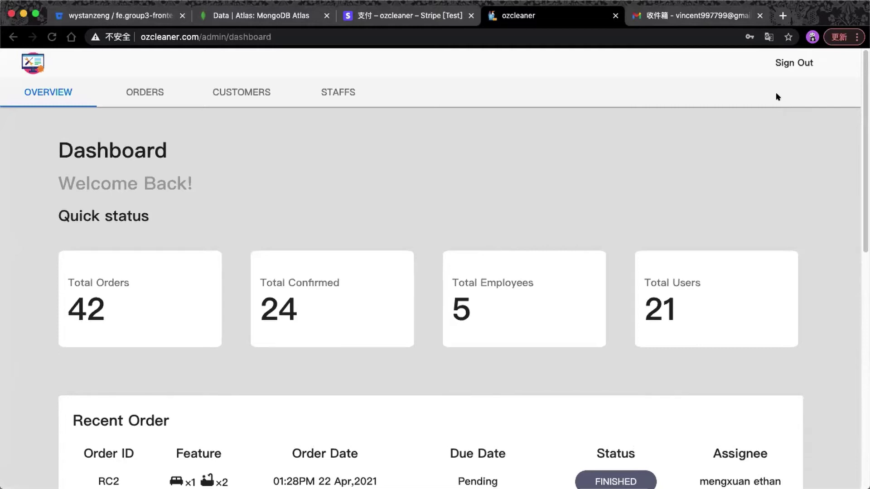
pyautogui.click(791, 65)
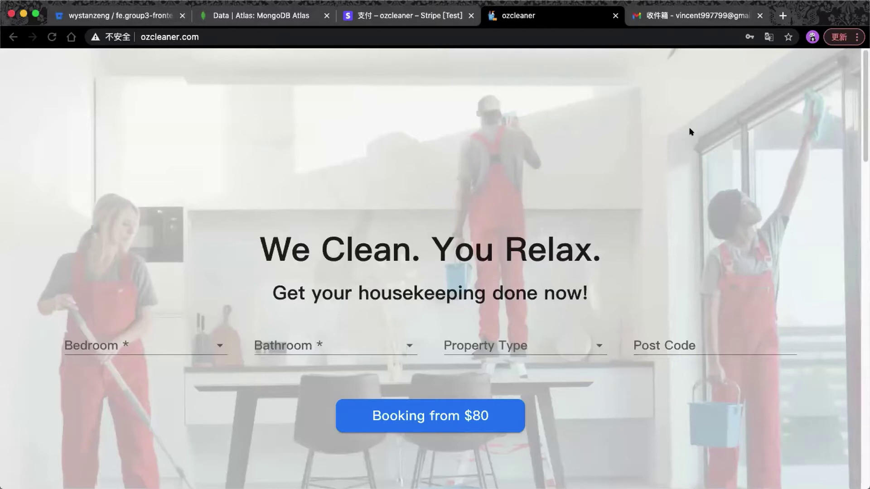
# Open the login dialog and go to the Forgot Password page.
pyautogui.scroll(-2, 690, 131)
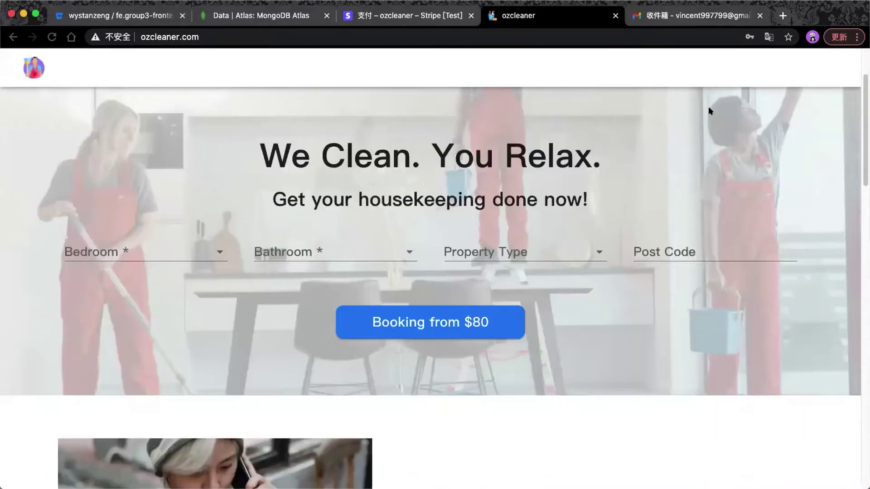
pyautogui.scroll(2, 708, 107)
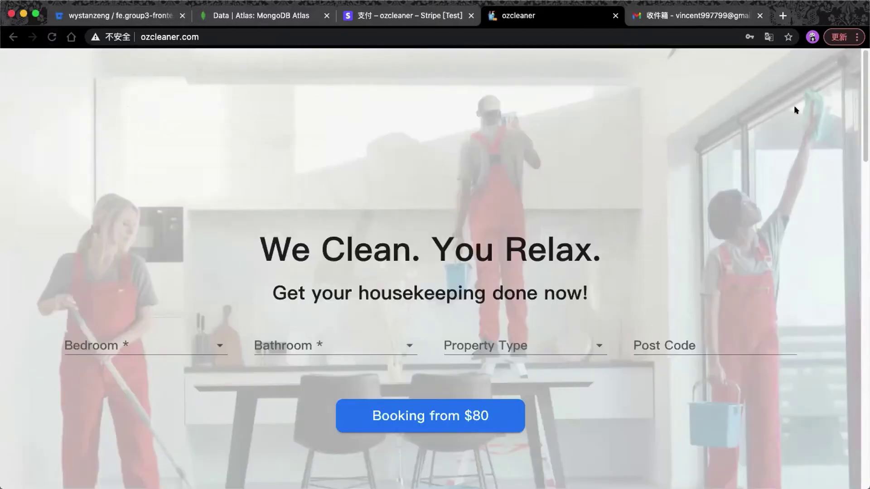
pyautogui.scroll(-2, 780, 112)
pyautogui.click(826, 68)
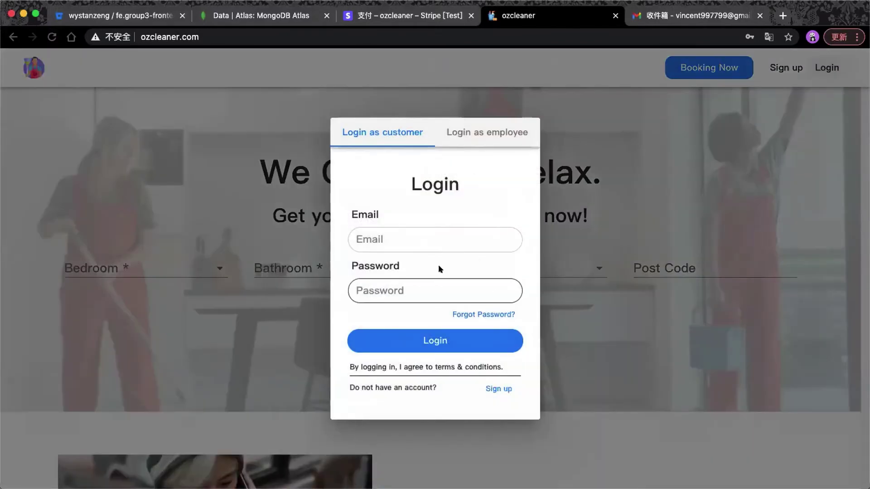
pyautogui.click(488, 315)
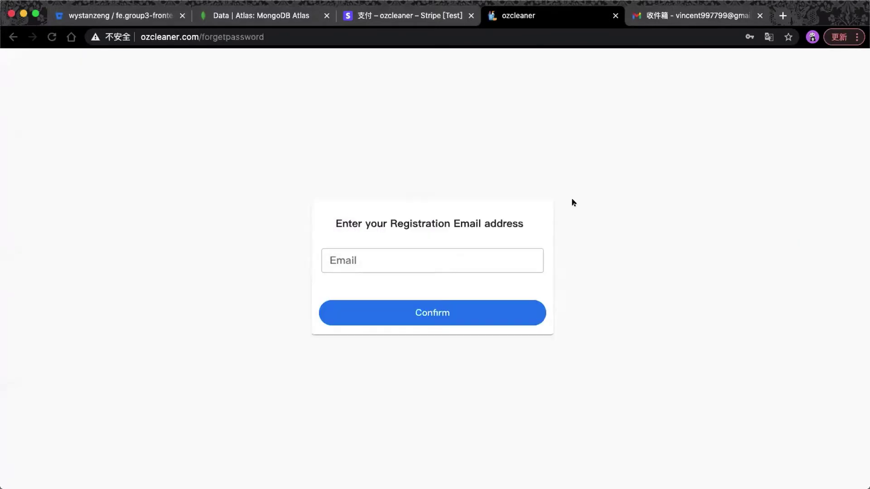
# Submit the saved registration email for a password reset, then check the email inbox.
pyautogui.click(428, 258)
pyautogui.click(442, 240)
pyautogui.click(435, 266)
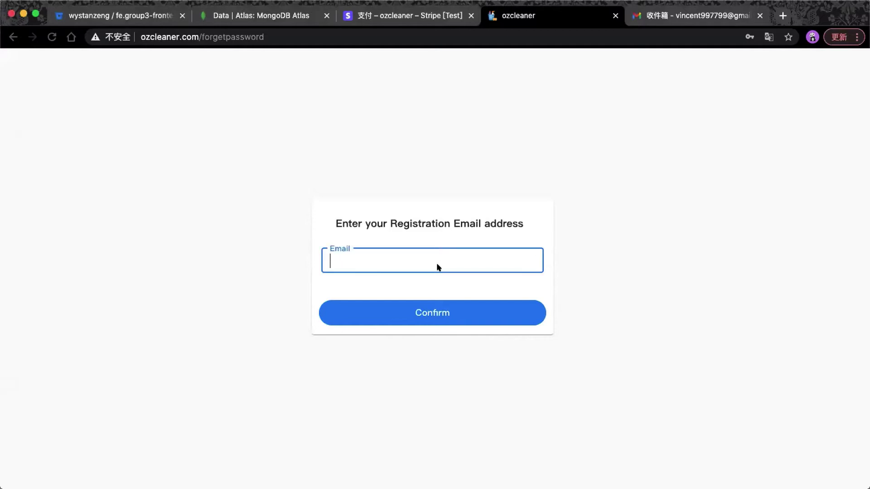
pyautogui.click(431, 280)
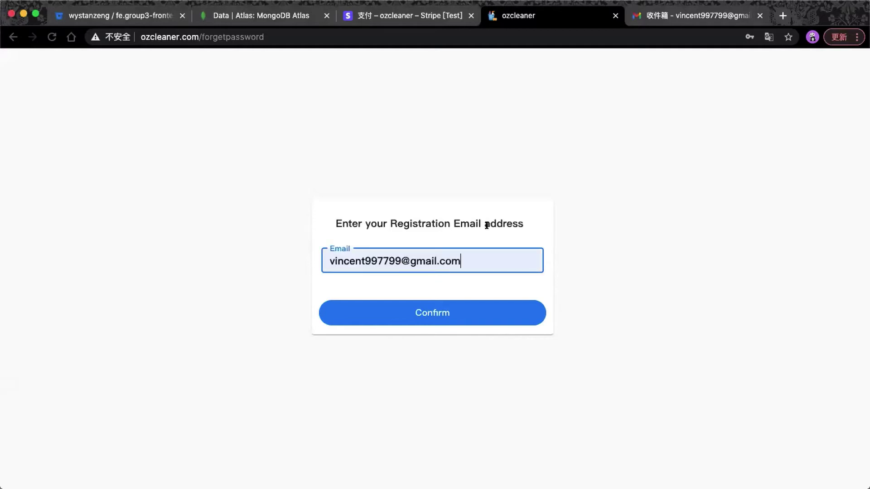
pyautogui.click(443, 311)
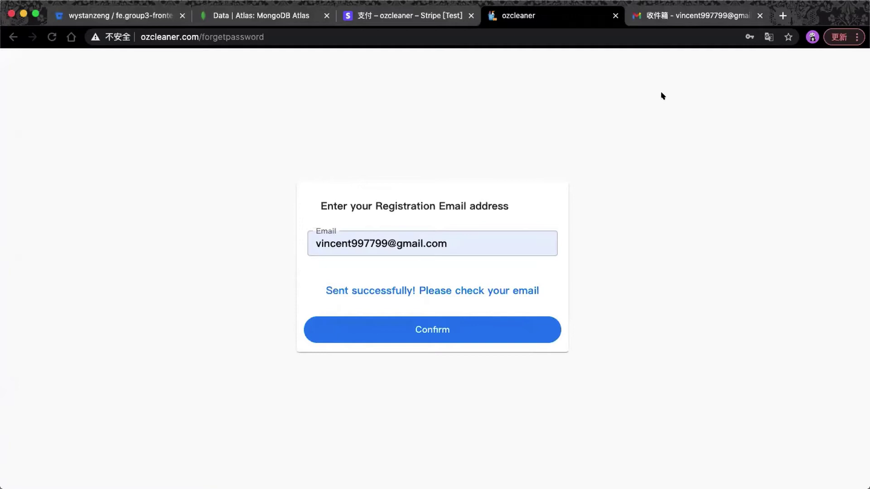
pyautogui.click(684, 18)
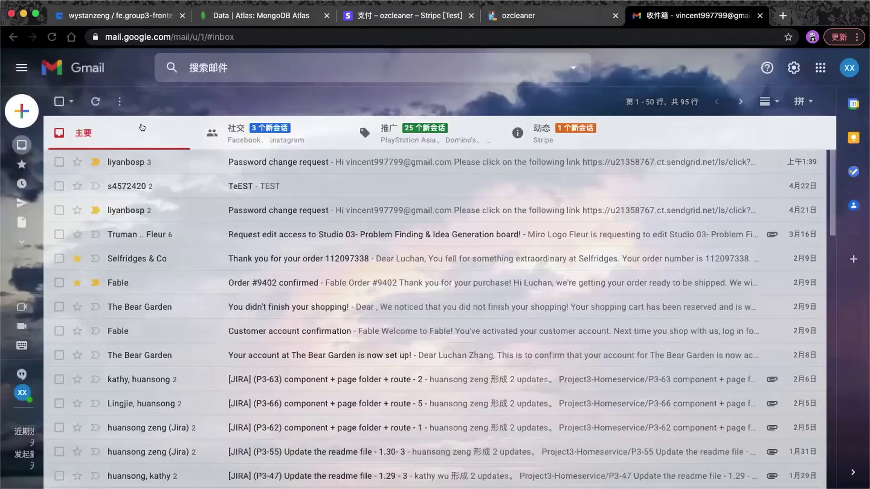
# Refresh the Gmail inbox to fetch new mail, reopening it after it closed.
pyautogui.click(95, 101)
pyautogui.click(760, 15)
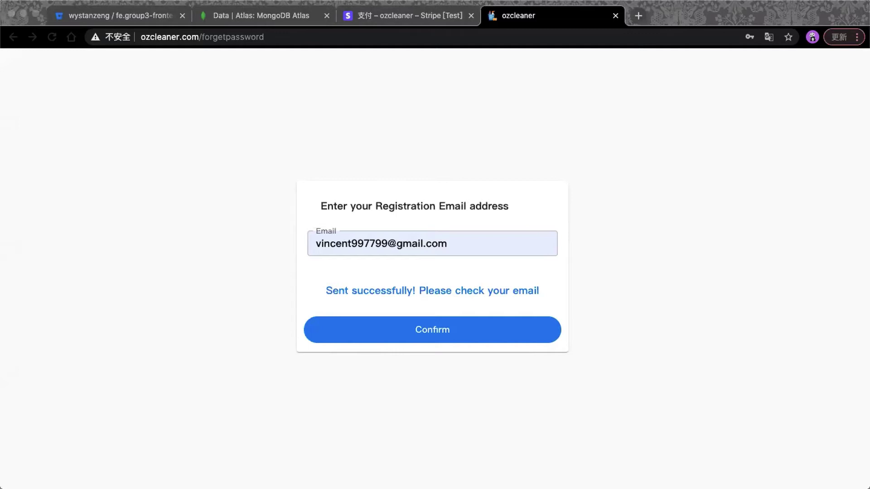
pyautogui.press('Return')
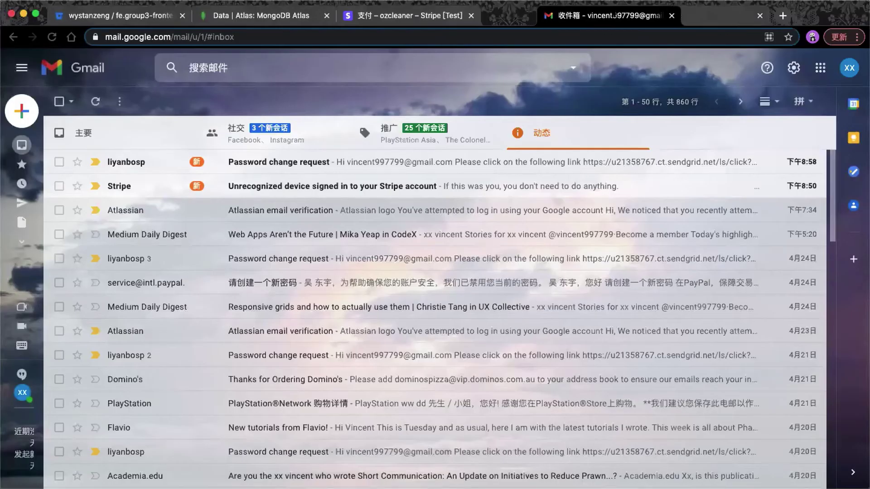
# Open the Password change request email, select its reset key, and follow the reset link.
pyautogui.click(145, 161)
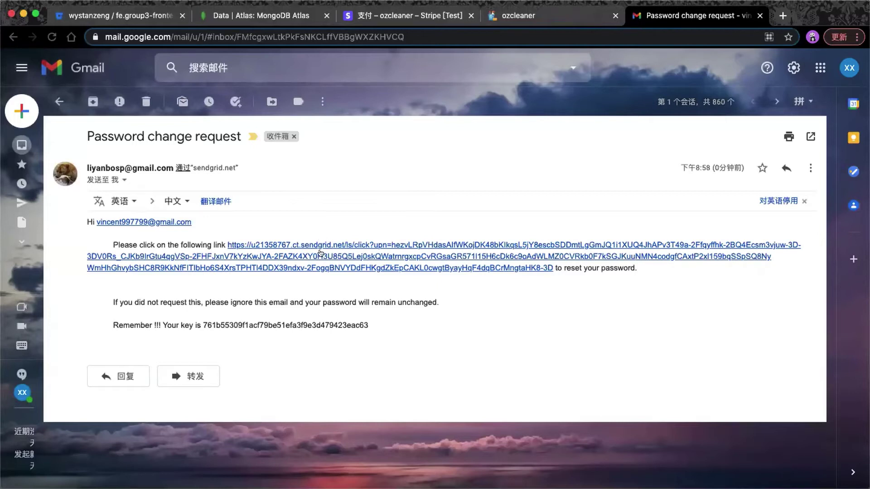
pyautogui.doubleClick(320, 325)
pyautogui.press('super+c')
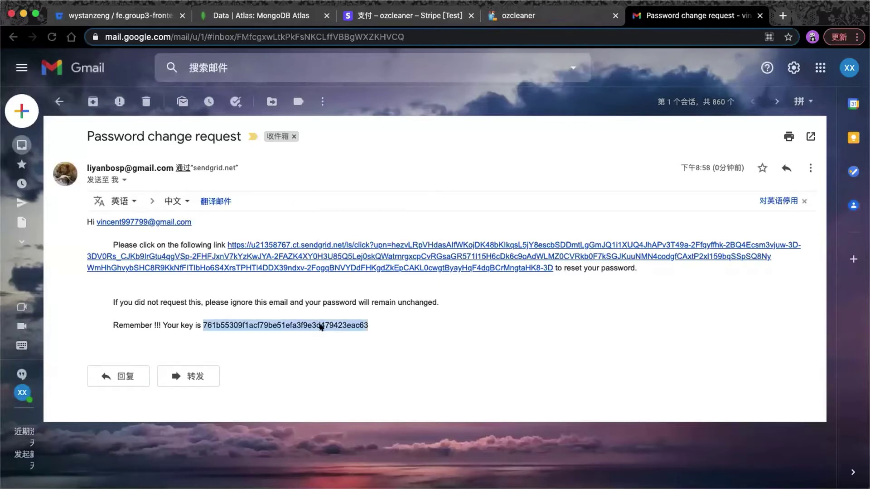
pyautogui.click(324, 268)
pyautogui.click(648, 14)
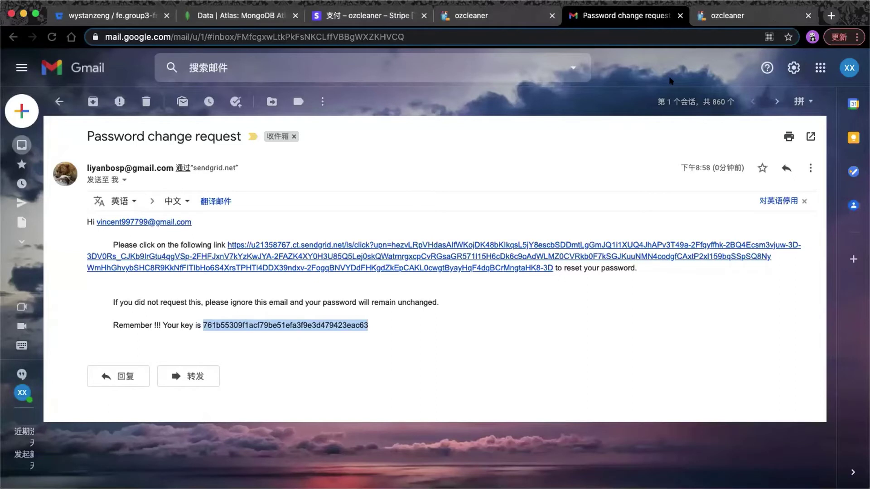
pyautogui.hotkey('ctrl', 'Tab')
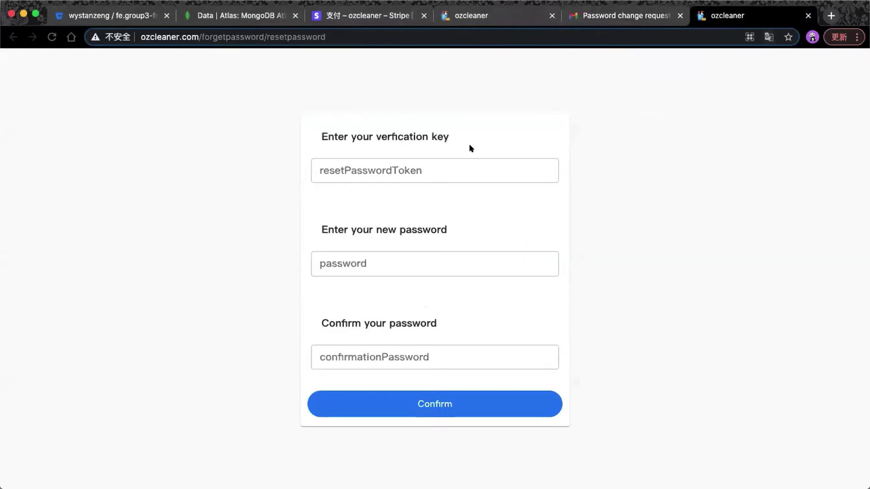
# Paste the emailed verification key, enter the new password and its confirmation, and submit.
pyautogui.click(467, 169)
pyautogui.press('super+v')
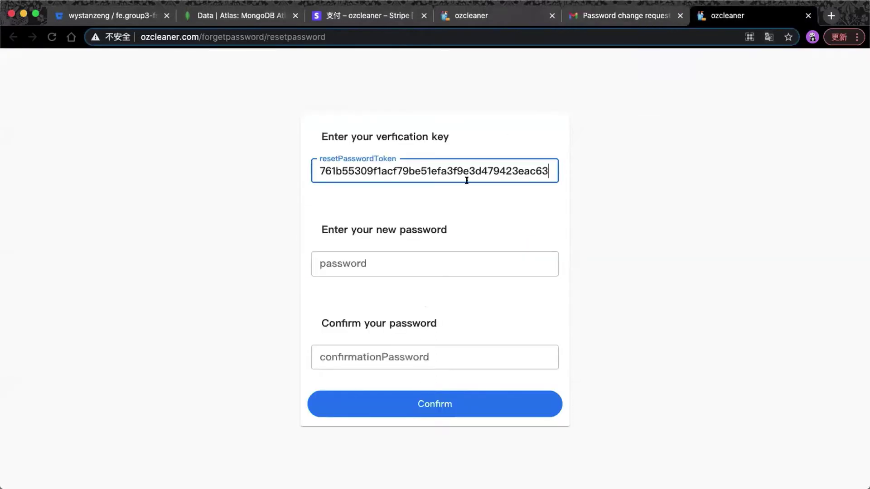
pyautogui.click(458, 196)
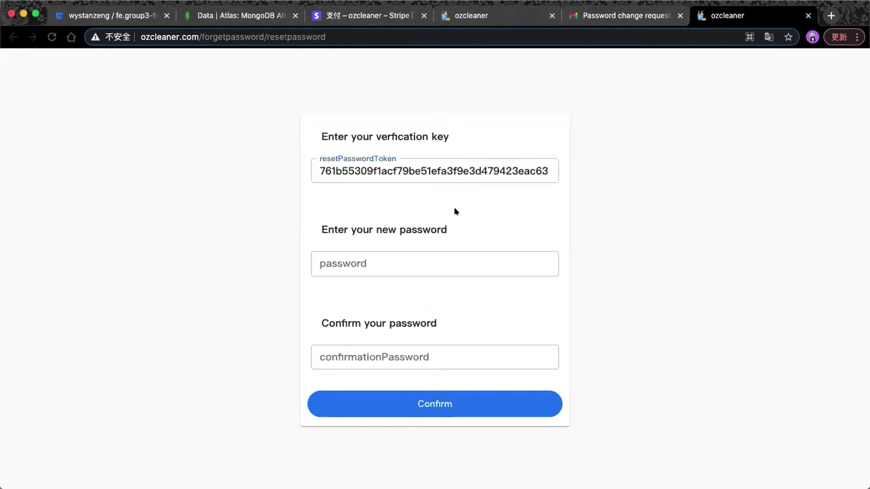
pyautogui.click(438, 255)
pyautogui.write('123456')
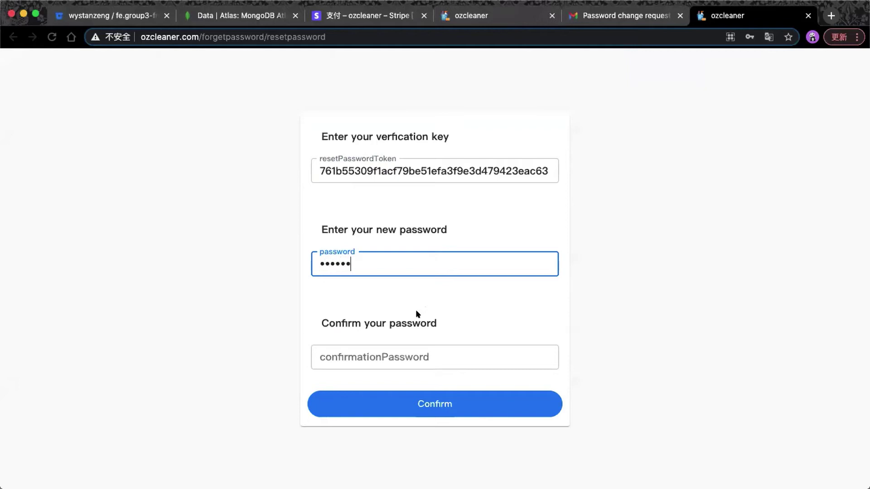
pyautogui.click(401, 344)
pyautogui.write('123456')
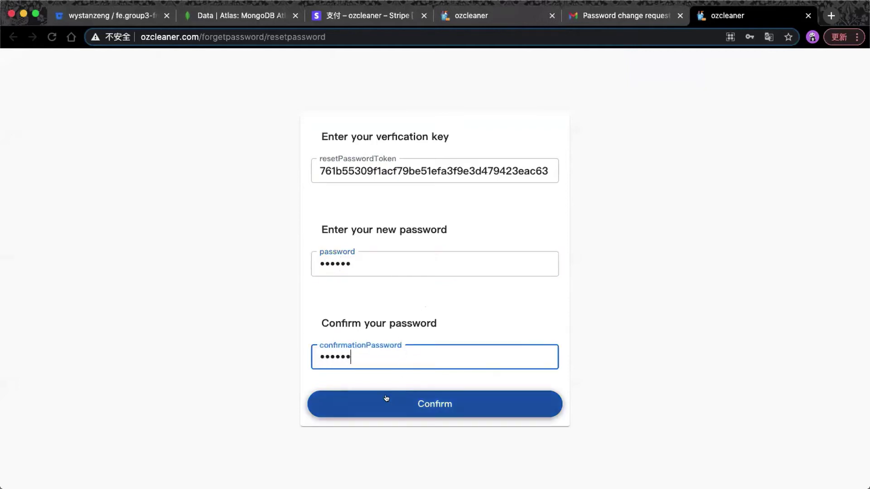
pyautogui.click(386, 399)
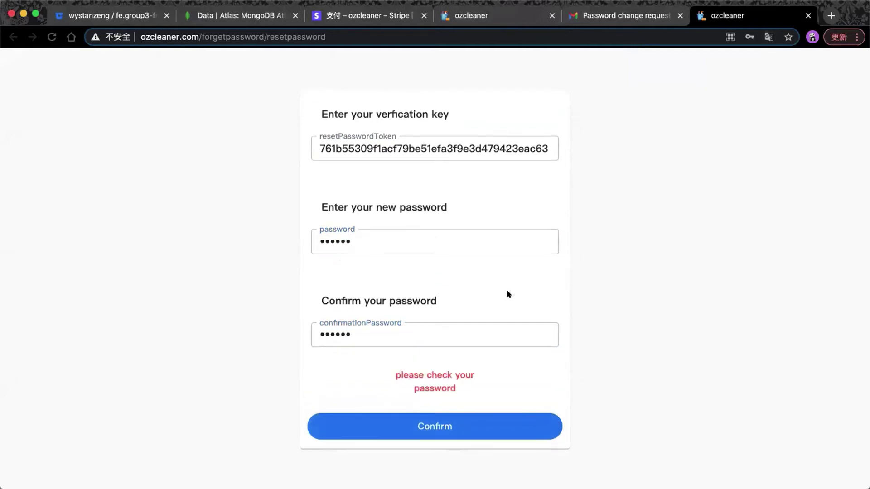
# Retype the confirmation password and submit again with one character deleted from the key.
pyautogui.doubleClick(475, 326)
pyautogui.write('123456')
pyautogui.click(489, 148)
pyautogui.press('BackSpace')
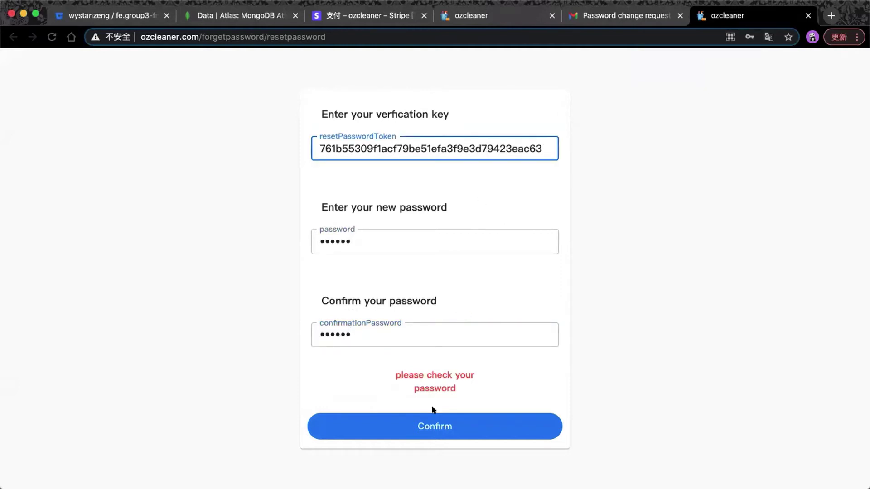
pyautogui.click(432, 410)
# Replace the altered key with the correct pasted key and resubmit the reset.
pyautogui.click(482, 132)
pyautogui.hotkey('ctrl', 'a')
pyautogui.press('BackSpace')
pyautogui.hotkey('ctrl', 'v')
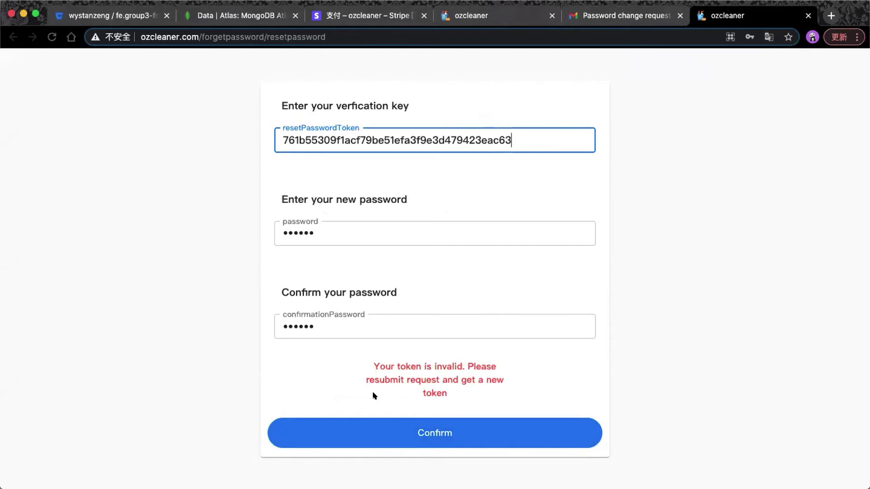
pyautogui.click(365, 420)
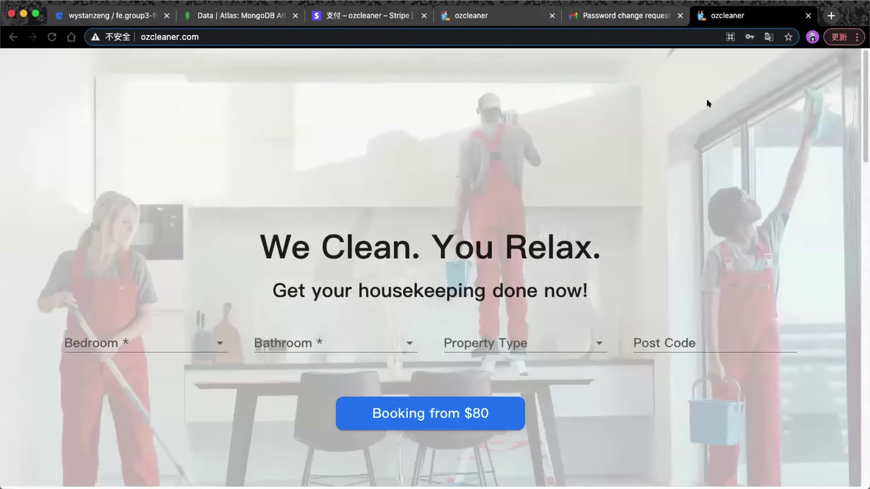
# Log in as the customer with the saved email and new password, then sign out.
pyautogui.scroll(-3, 707, 101)
pyautogui.scroll(3, 709, 102)
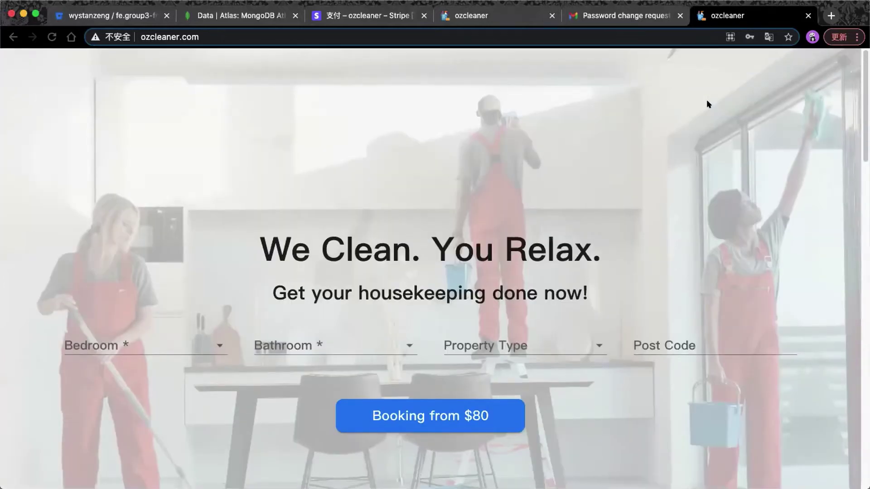
pyautogui.scroll(-3, 706, 101)
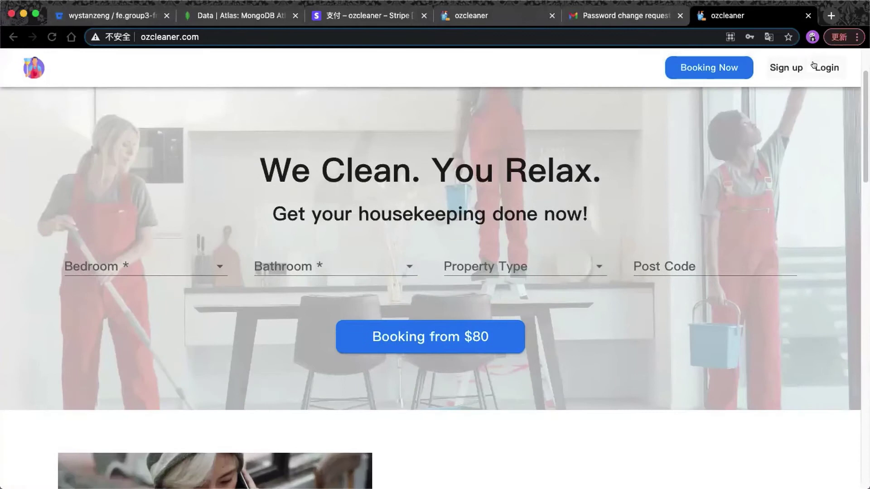
pyautogui.click(827, 68)
pyautogui.click(429, 247)
pyautogui.click(416, 272)
pyautogui.click(414, 283)
pyautogui.write('***')
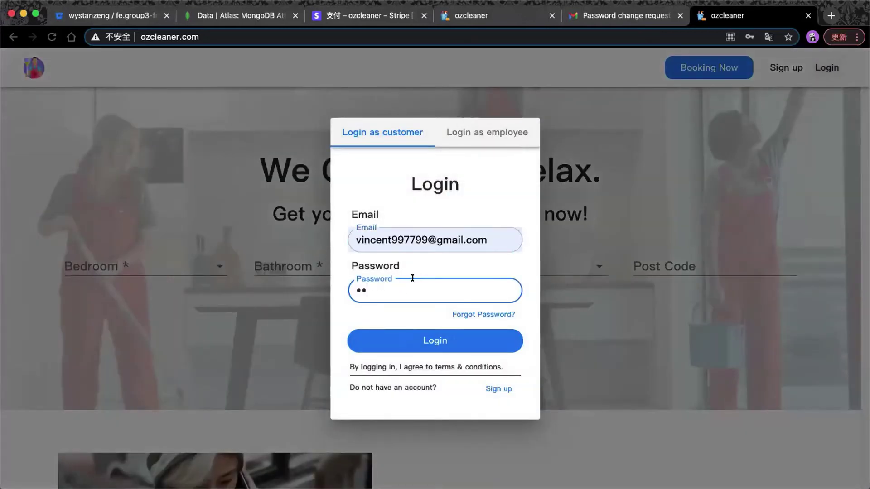
pyautogui.write('***')
pyautogui.click(394, 339)
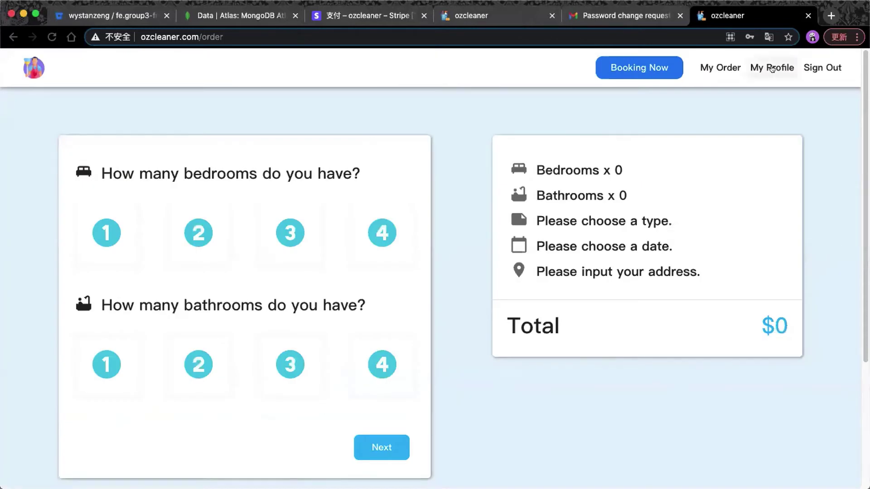
pyautogui.click(830, 68)
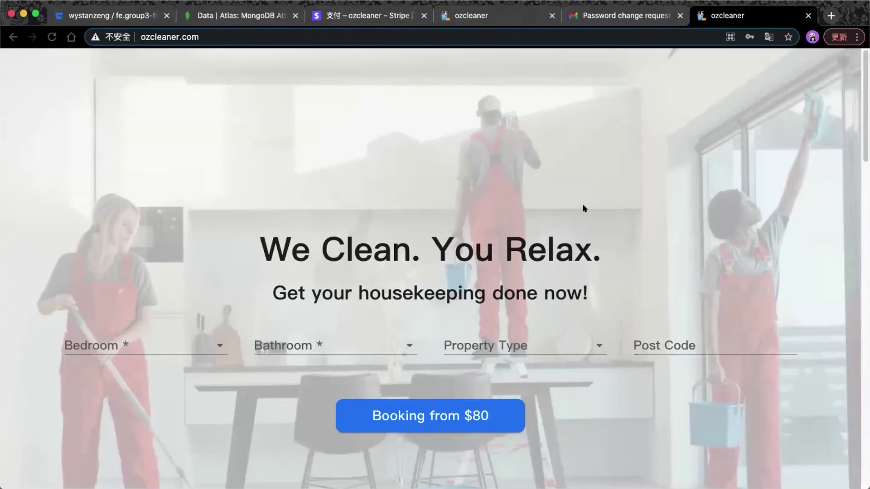
# Preview the site at phone size and check the sign-up dialog, including employee sign-up.
pyautogui.press('alt+super+i')
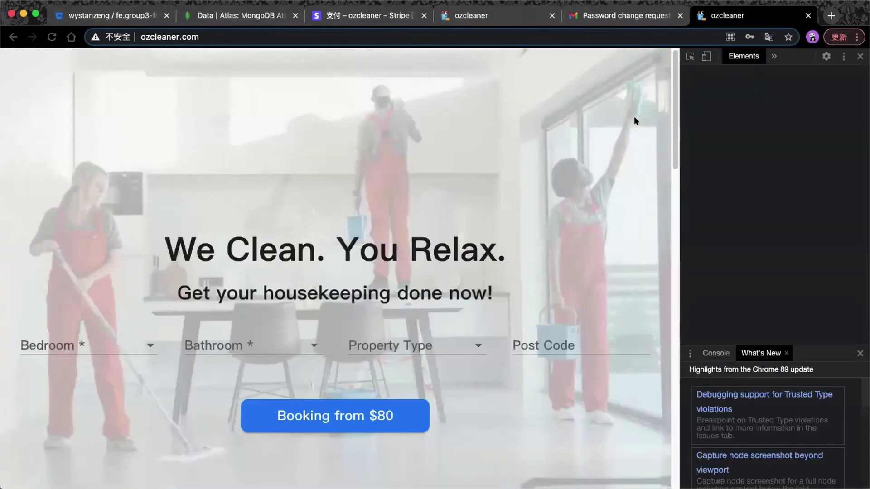
pyautogui.press('shift+super+m')
pyautogui.scroll(-5, 396, 140)
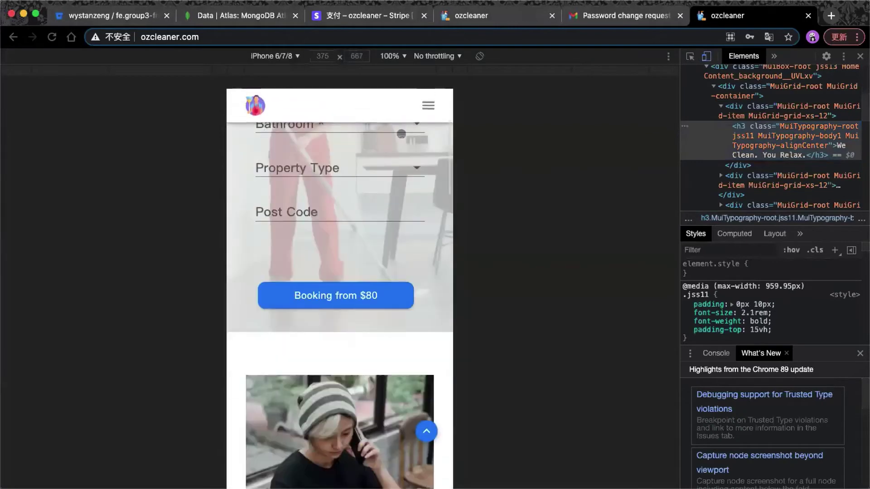
pyautogui.click(425, 105)
pyautogui.click(406, 131)
pyautogui.click(384, 159)
pyautogui.press('Escape')
# Check the employee and customer login dialogs, then restore desktop width and close DevTools.
pyautogui.click(385, 162)
pyautogui.click(385, 156)
pyautogui.click(303, 141)
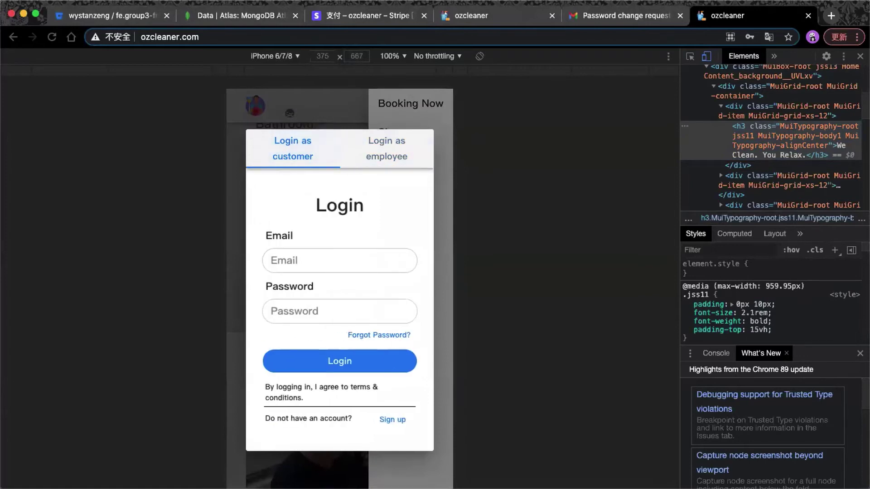
pyautogui.click(294, 115)
pyautogui.click(706, 56)
pyautogui.click(860, 56)
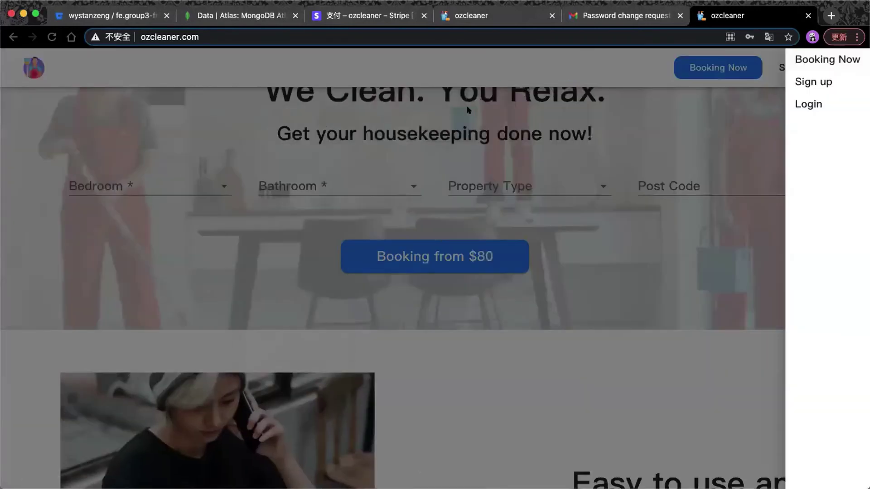
pyautogui.click(475, 103)
pyautogui.scroll(-5, 724, 102)
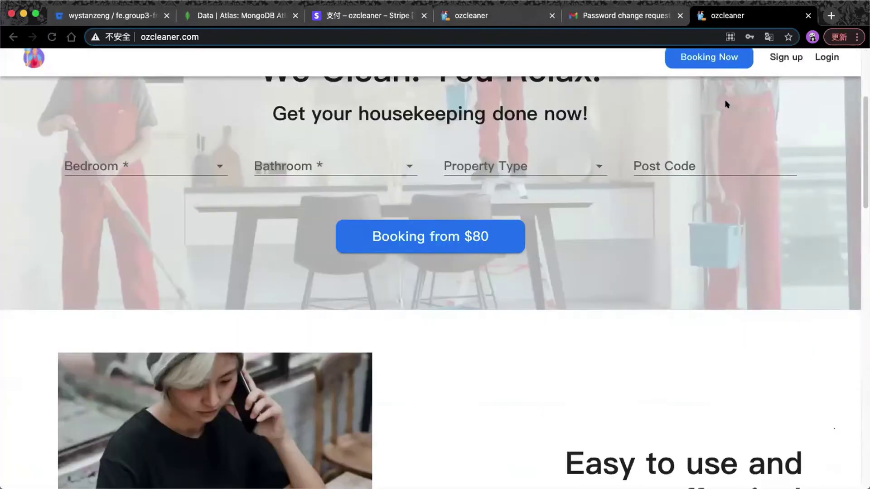
# Start a booking, log in with the saved customer email and password, and open My Profile.
pyautogui.click(709, 67)
pyautogui.click(450, 240)
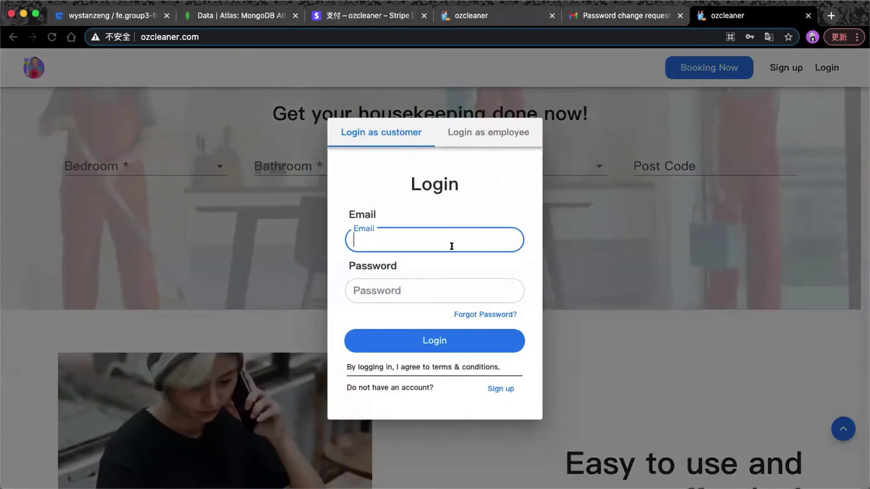
pyautogui.click(431, 270)
pyautogui.click(408, 291)
pyautogui.write('••••••')
pyautogui.click(385, 338)
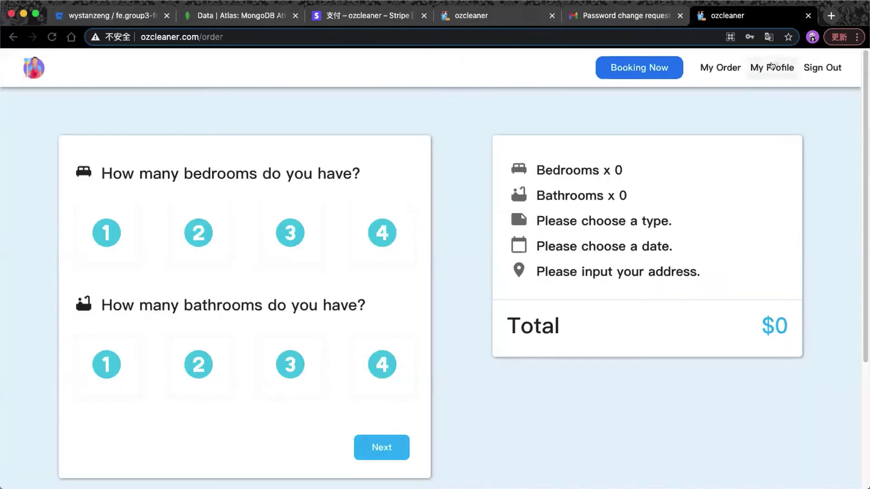
pyautogui.click(773, 68)
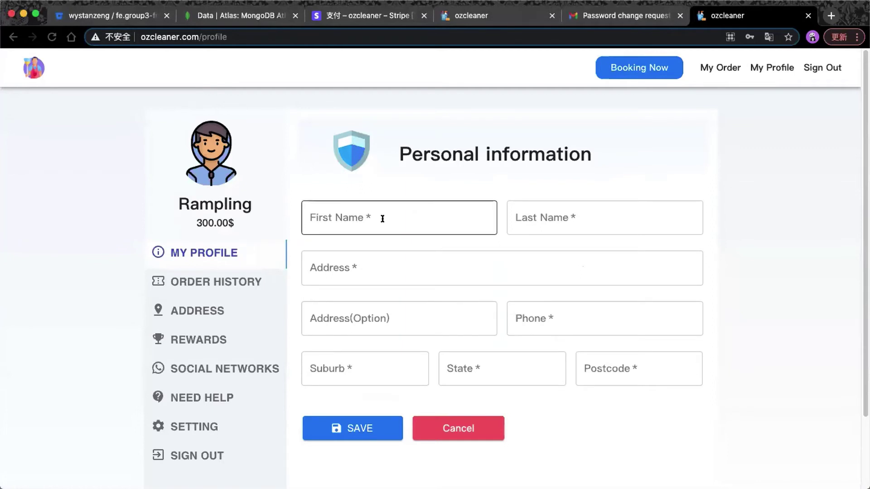
# Enter the customer's first and last name in the personal information form.
pyautogui.click(759, 68)
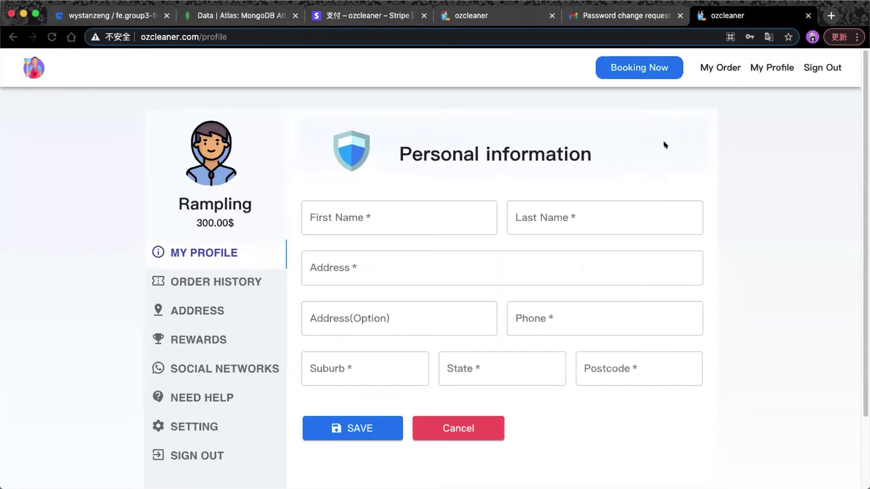
pyautogui.scroll(-1, 664, 144)
pyautogui.scroll(1, 665, 145)
pyautogui.click(358, 222)
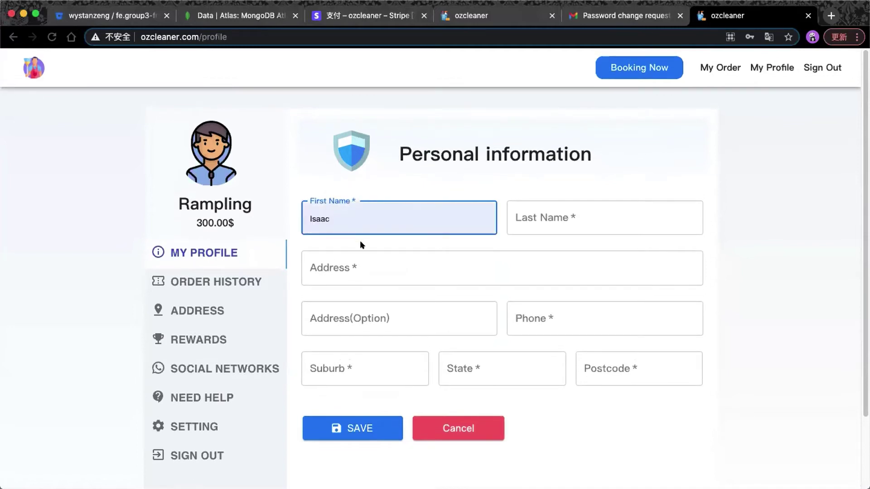
pyautogui.click(352, 266)
pyautogui.click(574, 222)
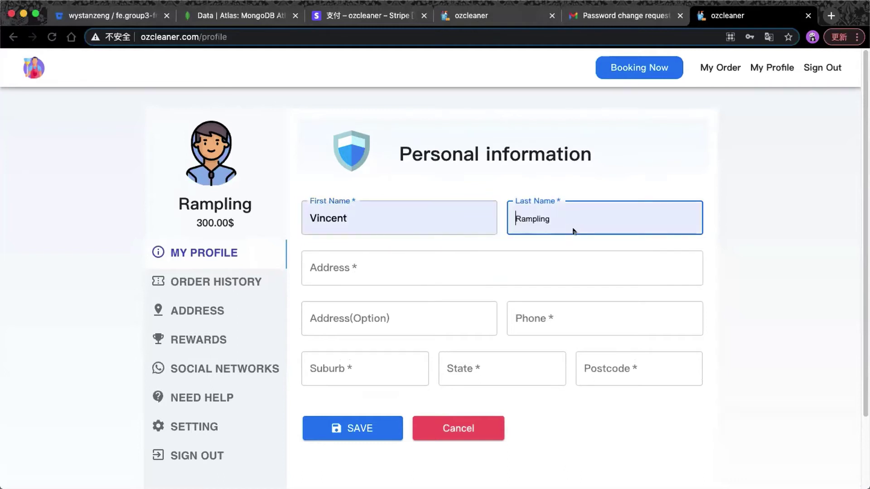
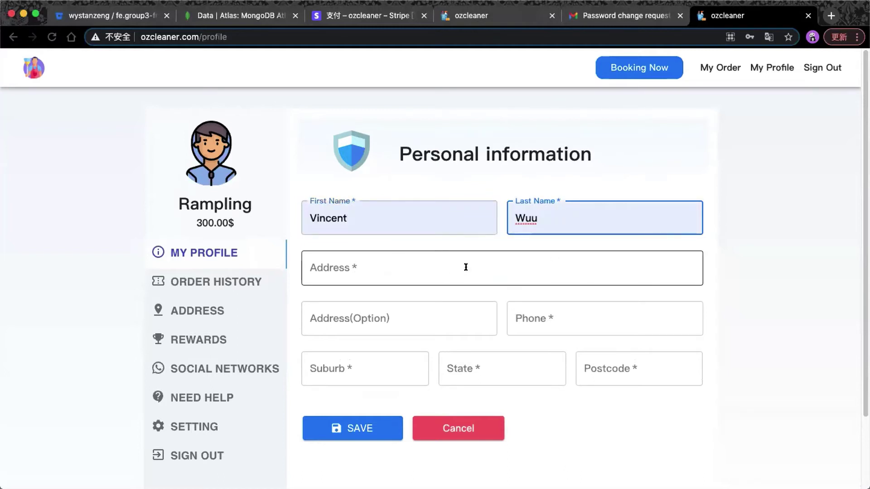
# Fill in the address and optional address line, and pick the saved phone number.
pyautogui.click(439, 260)
pyautogui.write('UQ')
pyautogui.click(389, 315)
pyautogui.write('building 78')
pyautogui.click(547, 319)
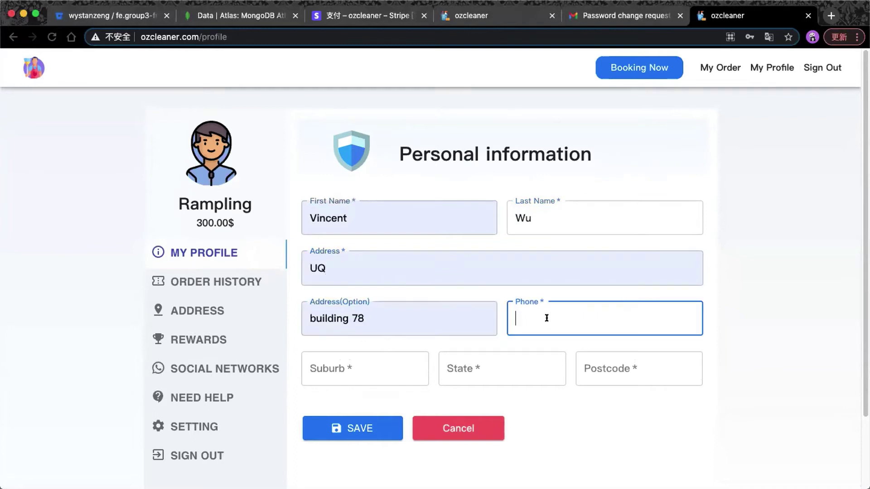
pyautogui.click(537, 337)
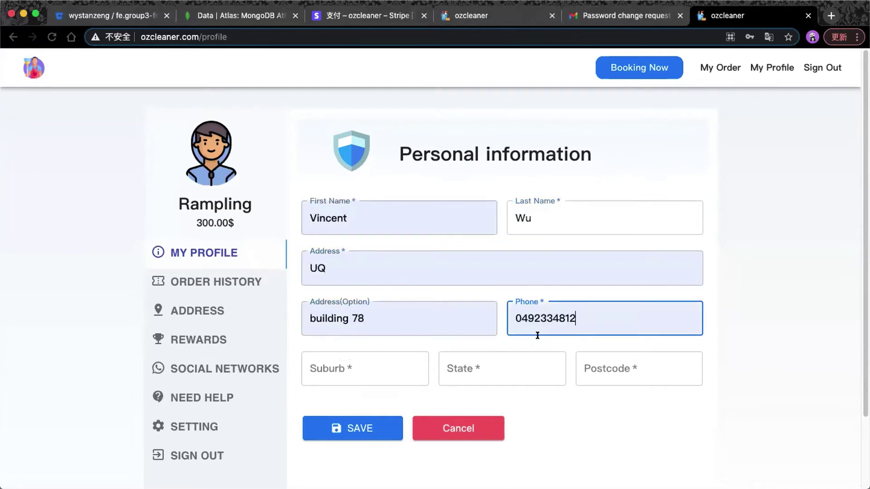
# Enter the suburb, state and postcode, save the details, and highlight the updated name.
pyautogui.click(363, 362)
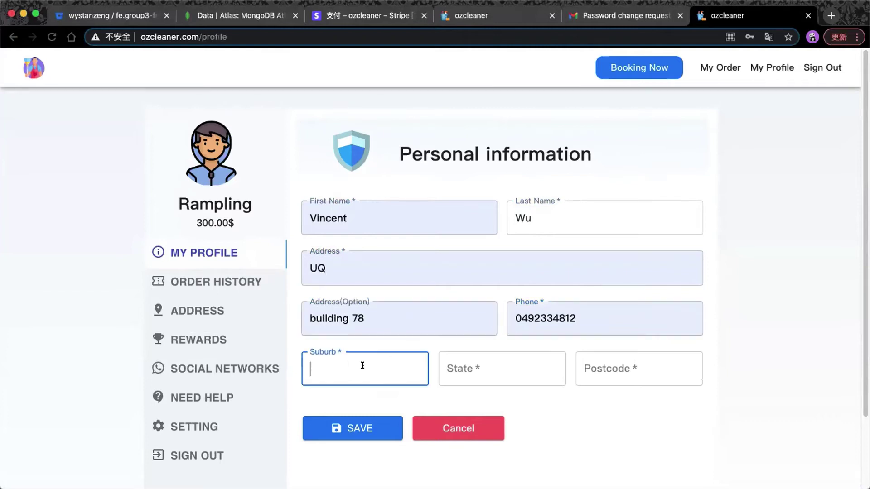
pyautogui.write('St Lucia')
pyautogui.click(481, 375)
pyautogui.write('QLD')
pyautogui.click(604, 365)
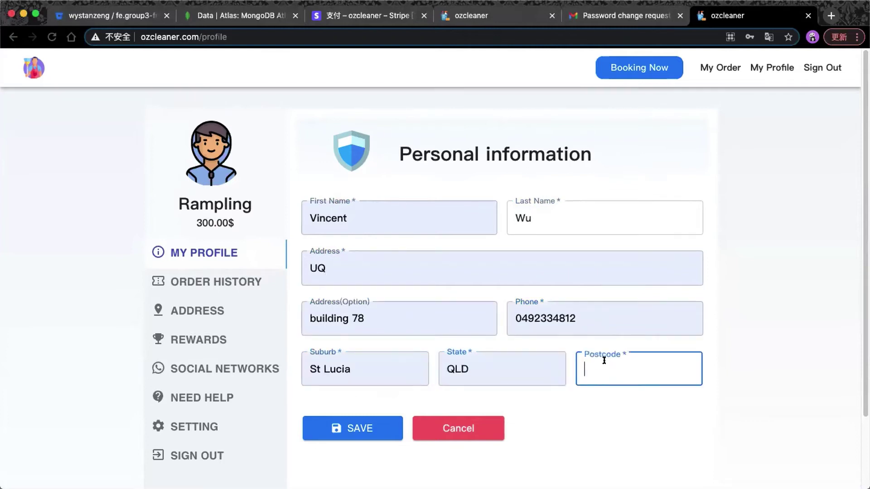
pyautogui.write('2000')
pyautogui.click(353, 427)
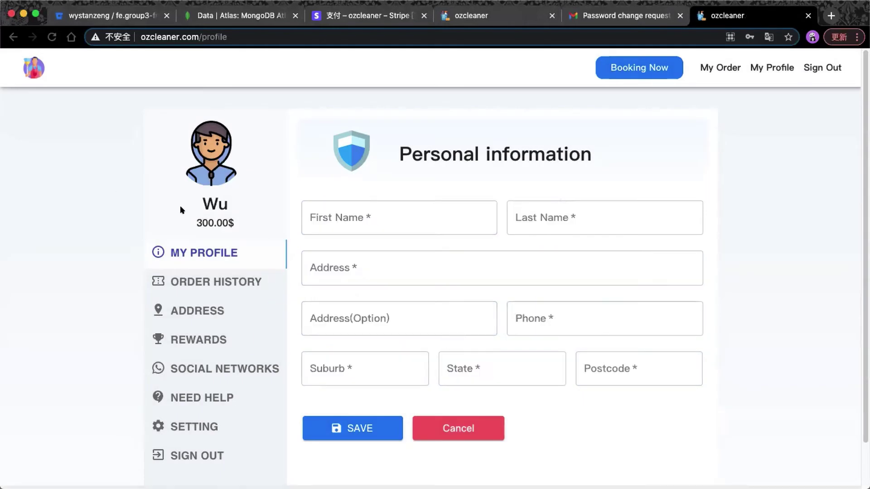
pyautogui.moveTo(190, 198); pyautogui.dragTo(266, 198)
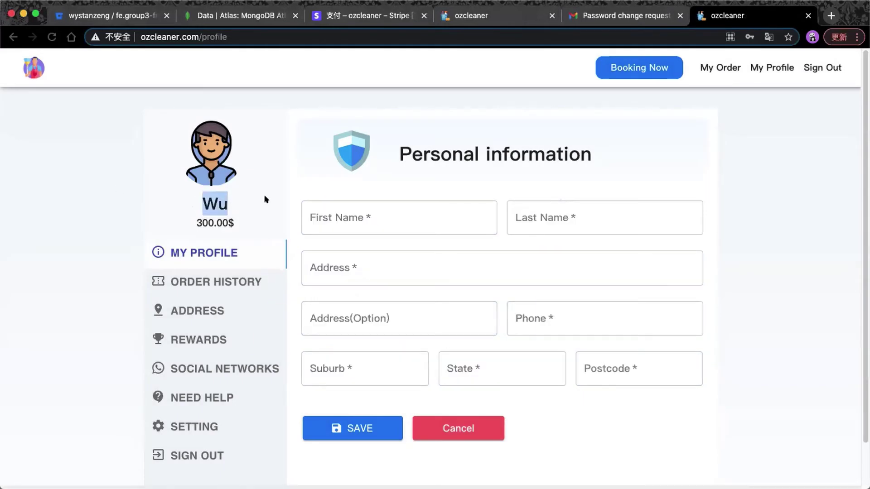
# Open the order history, view order EC7's details, and show 25 rows per page.
pyautogui.click(303, 170)
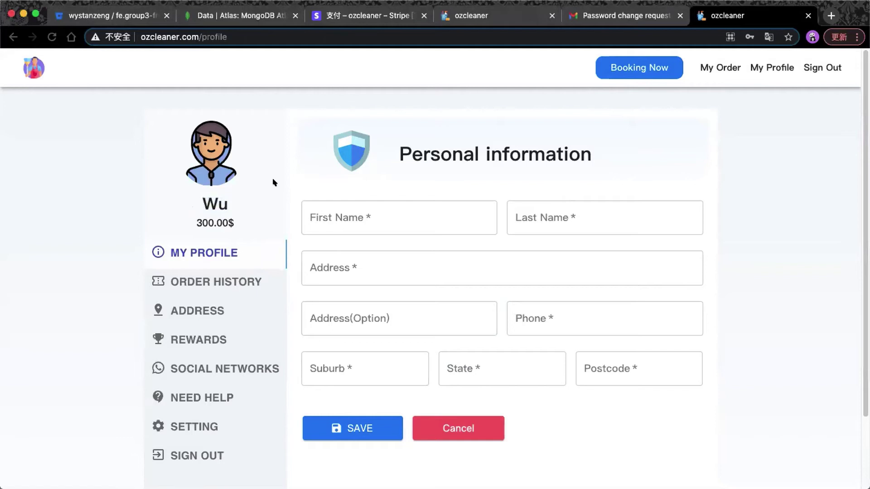
pyautogui.click(240, 274)
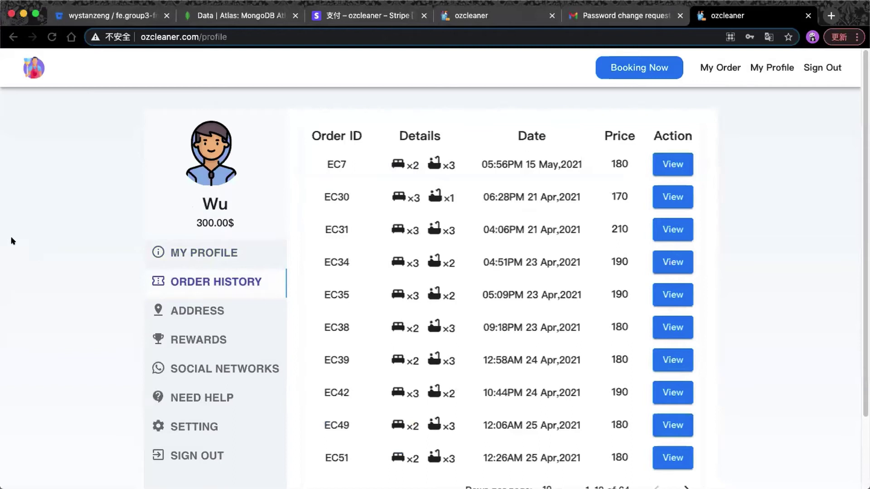
pyautogui.click(656, 164)
pyautogui.scroll(-3, 557, 171)
pyautogui.click(549, 407)
pyautogui.click(541, 431)
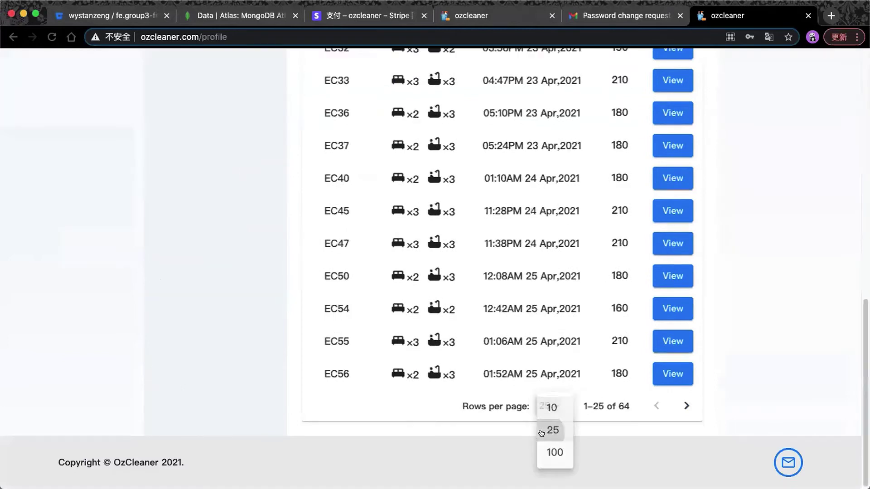
# Page through to the last page, then show all 64 orders on one page.
pyautogui.scroll(3, 589, 416)
pyautogui.scroll(-2, 666, 431)
pyautogui.click(675, 452)
pyautogui.click(675, 453)
pyautogui.click(545, 406)
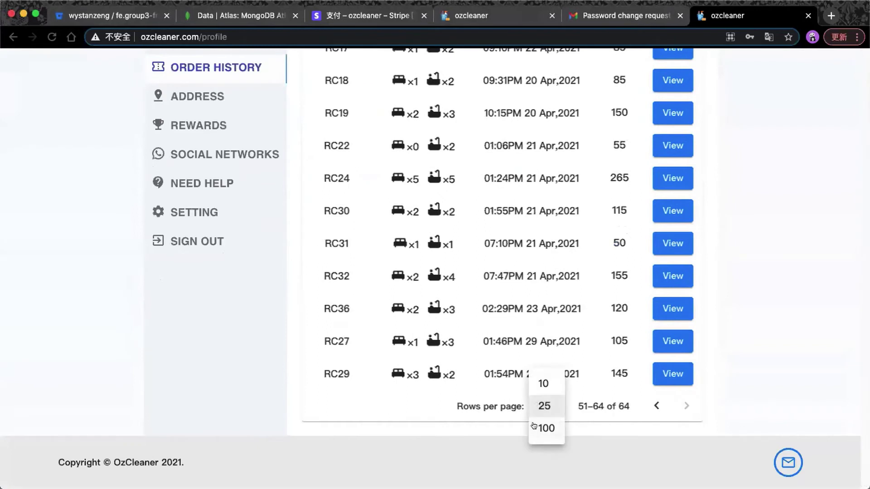
pyautogui.click(546, 428)
pyautogui.scroll(15, 536, 317)
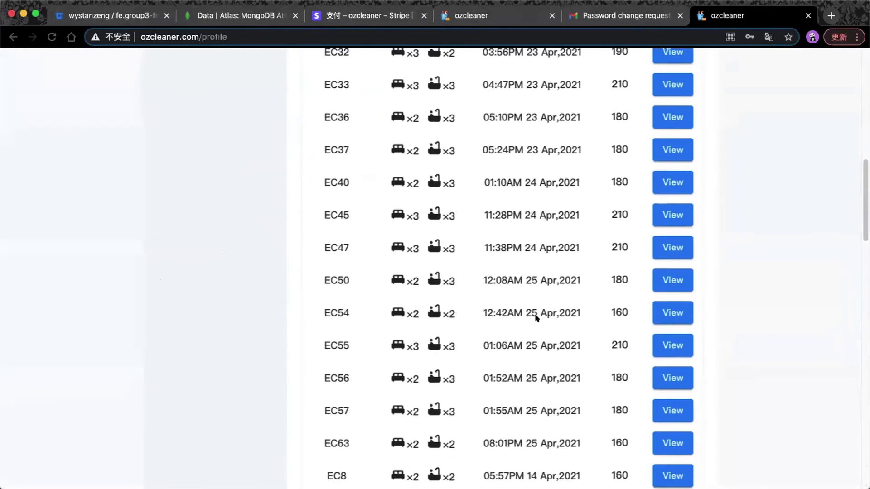
pyautogui.scroll(10, 536, 317)
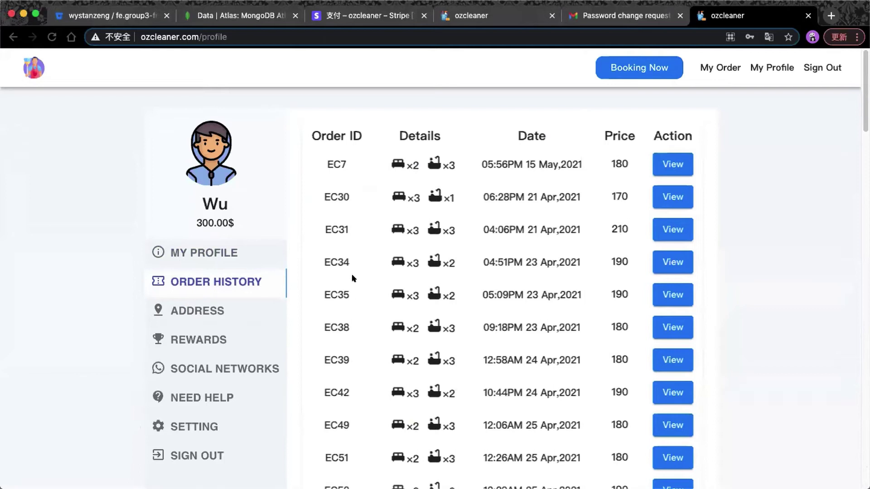
# Revisit the order history from the profile, then go to the booking form.
pyautogui.click(649, 75)
pyautogui.click(771, 67)
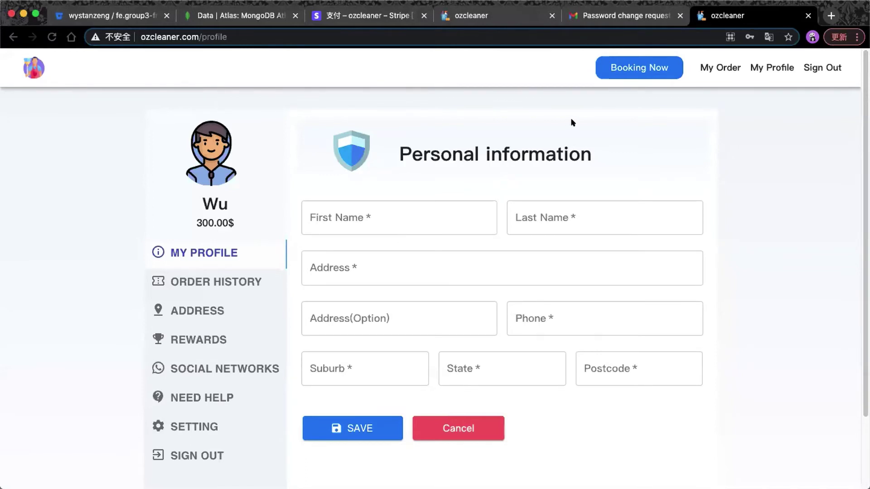
pyautogui.click(213, 274)
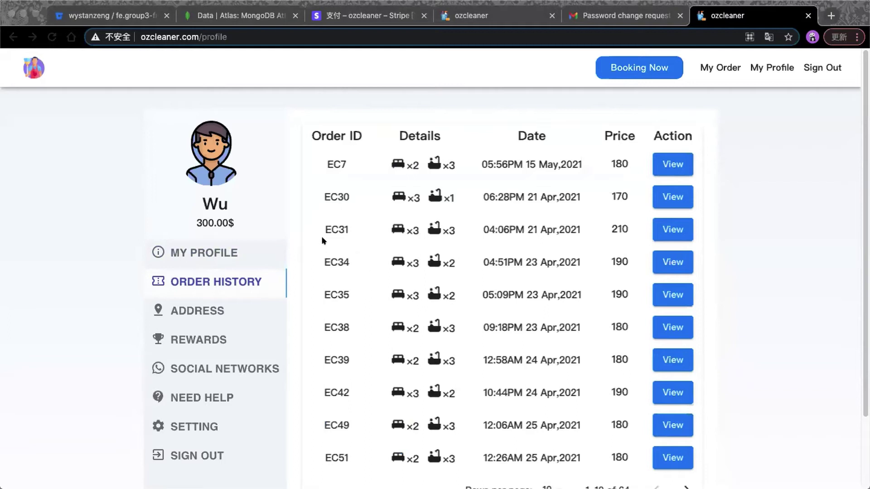
pyautogui.click(625, 69)
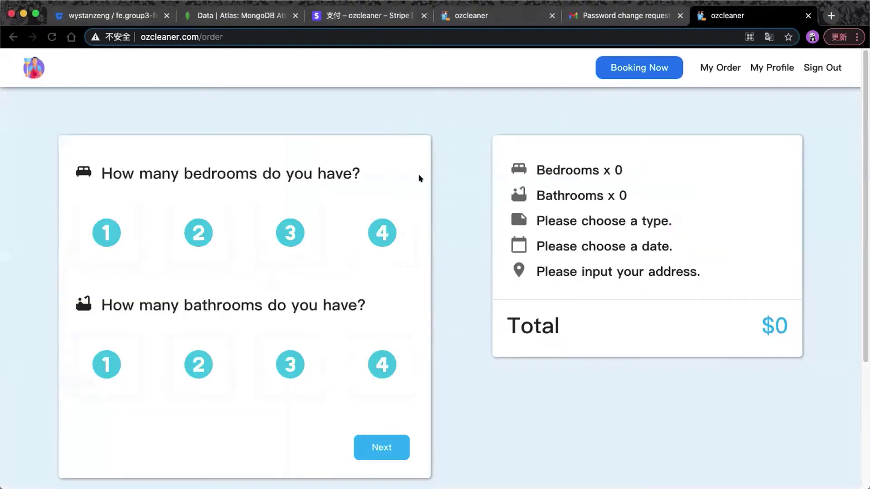
# On the home page, choose 3 bedrooms and try booking without a bathroom count.
pyautogui.click(36, 72)
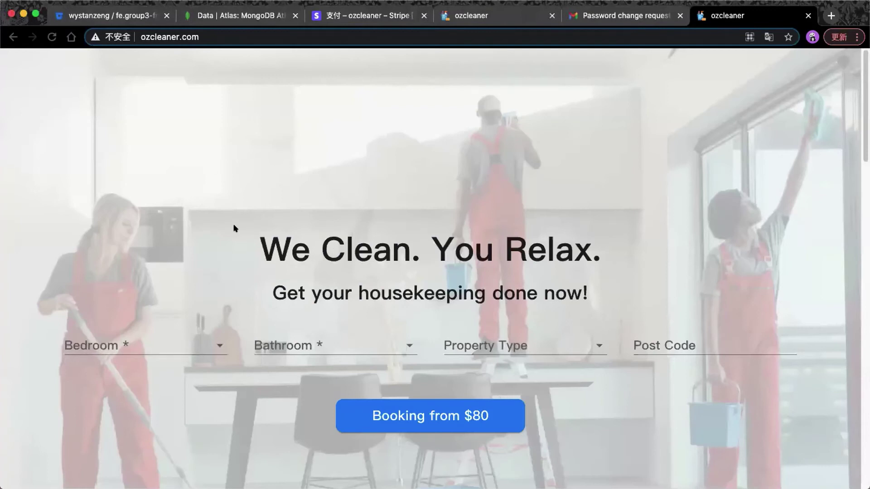
pyautogui.click(189, 342)
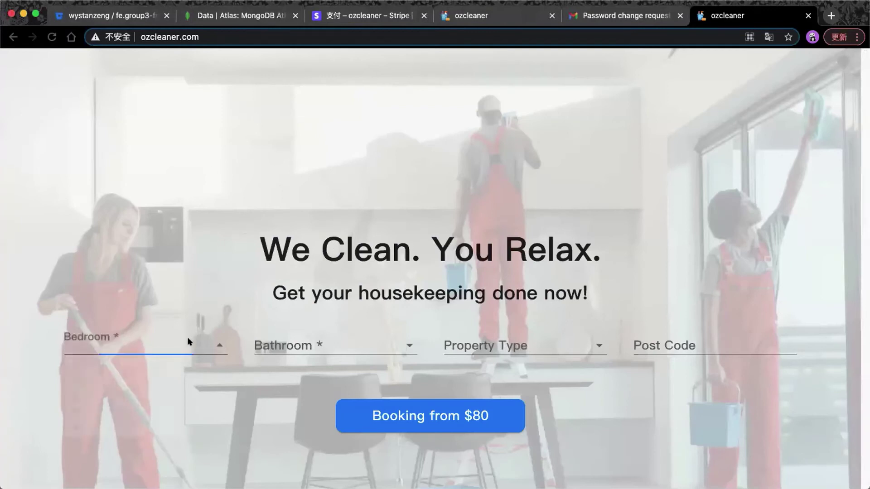
pyautogui.click(151, 438)
pyautogui.click(340, 345)
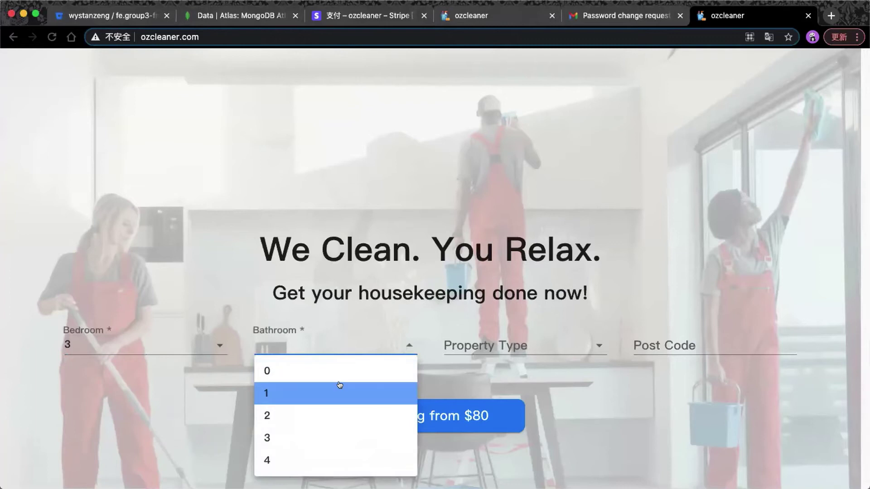
pyautogui.click(233, 393)
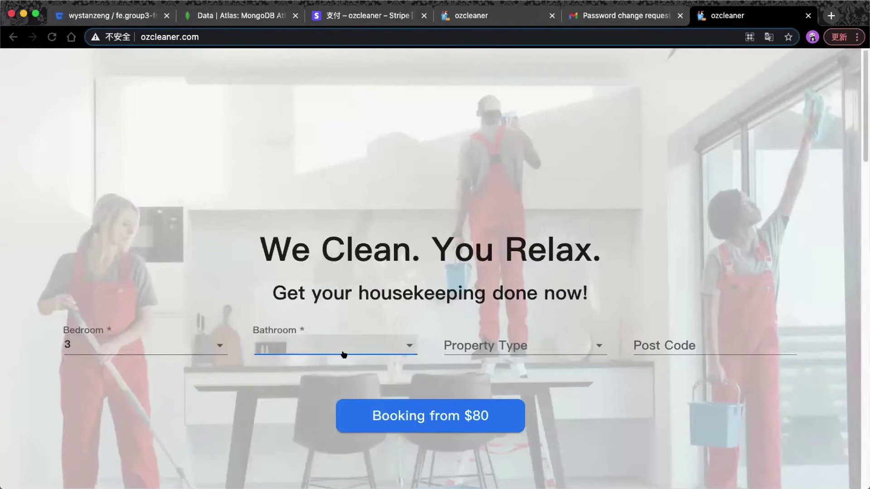
pyautogui.click(376, 414)
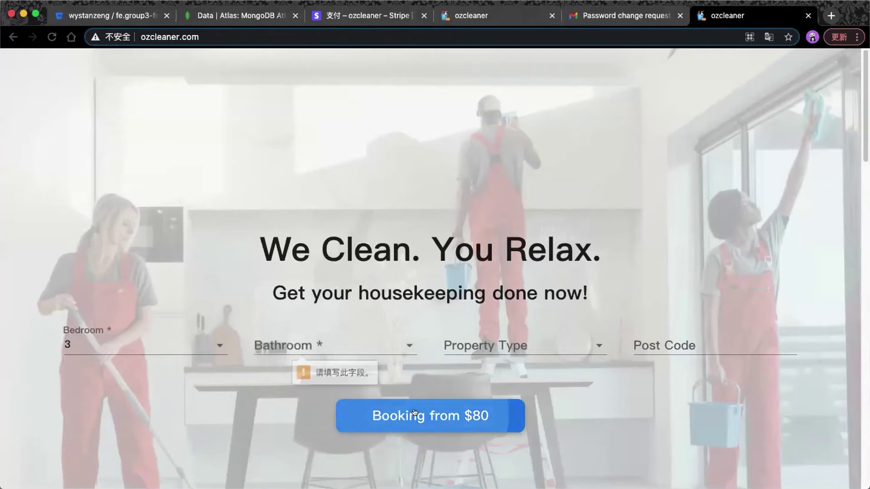
# Choose 3 bathrooms, start the $150 booking, and continue to the kind-of-clean step.
pyautogui.click(354, 351)
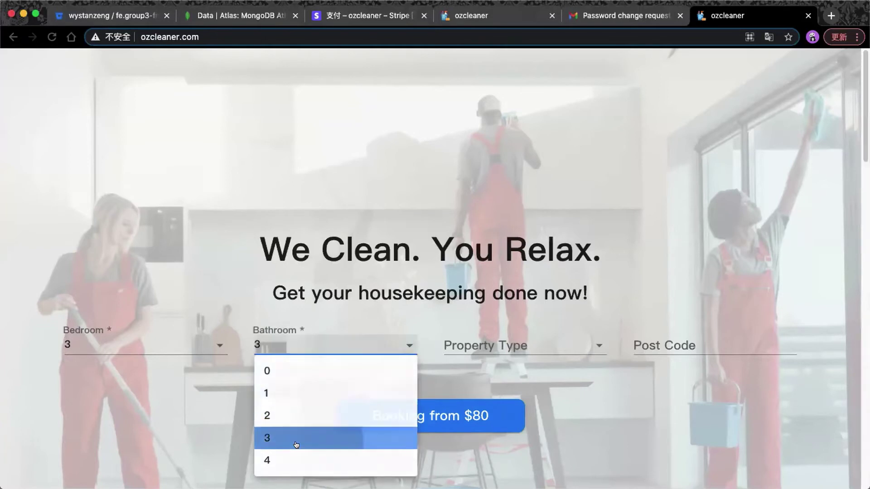
pyautogui.click(295, 438)
pyautogui.click(439, 416)
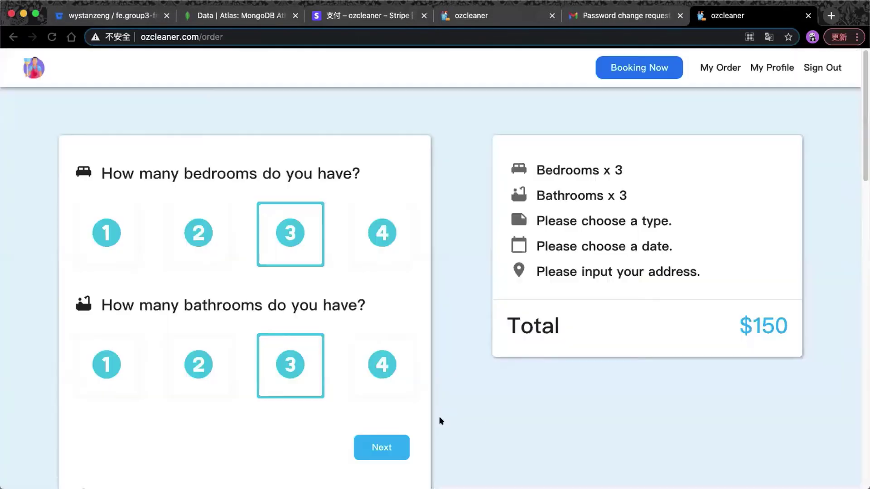
pyautogui.click(50, 68)
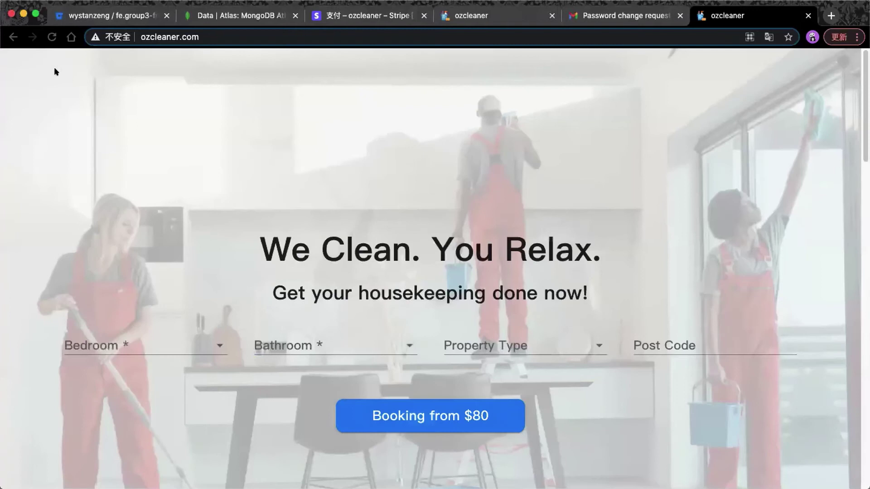
pyautogui.scroll(-8, 439, 154)
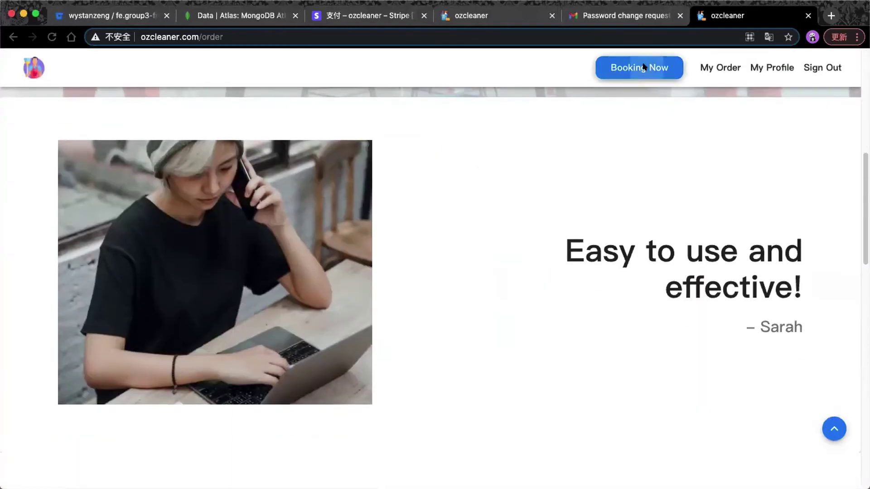
pyautogui.click(645, 66)
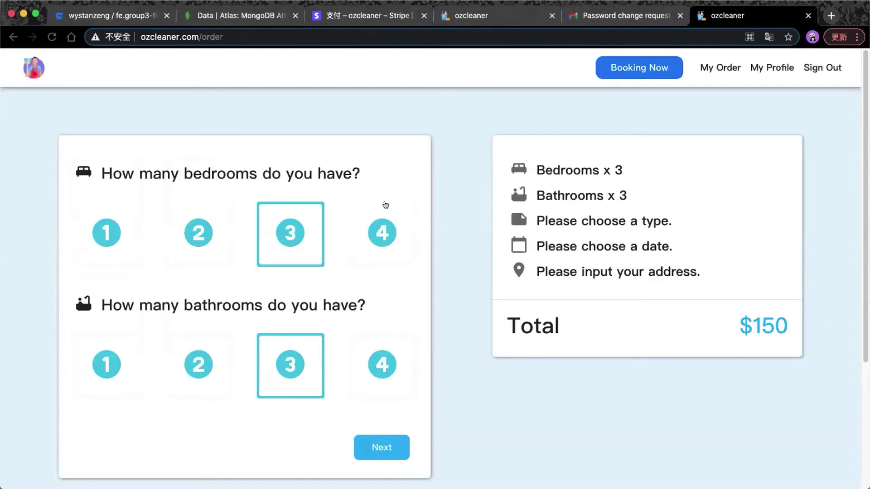
pyautogui.click(383, 446)
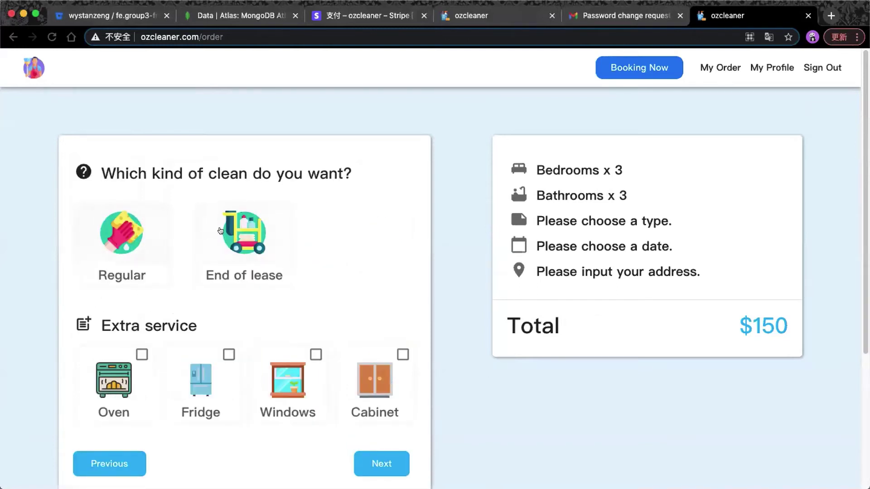
# Select the Regular clean type for the booking.
pyautogui.click(121, 233)
pyautogui.click(257, 233)
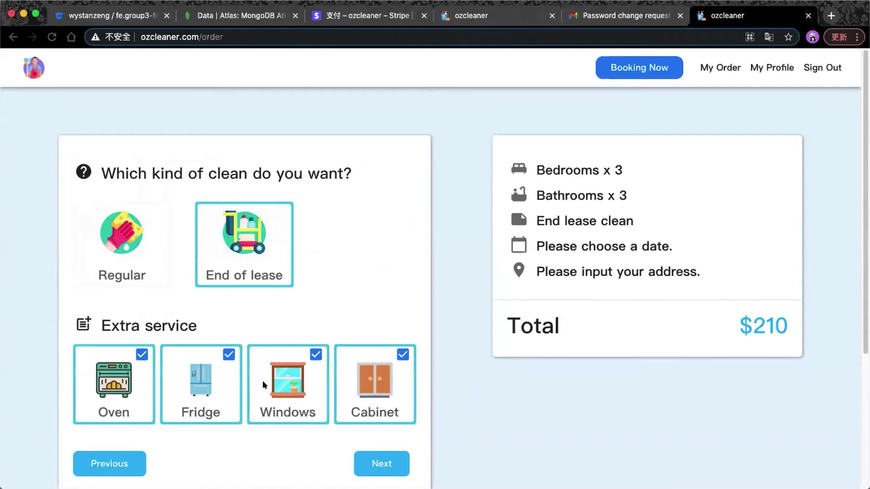
pyautogui.click(113, 244)
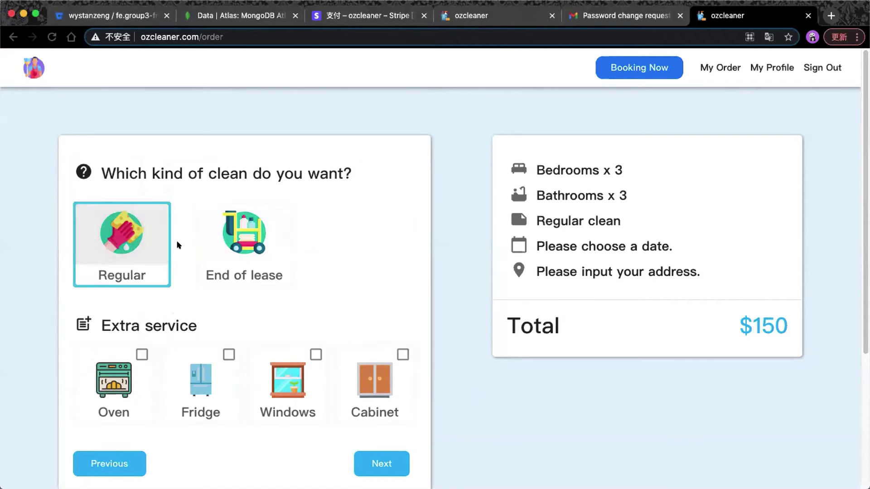
# Add Oven, Windows and Cabinet extras for a $195 total and continue.
pyautogui.click(220, 375)
pyautogui.click(259, 370)
pyautogui.click(111, 376)
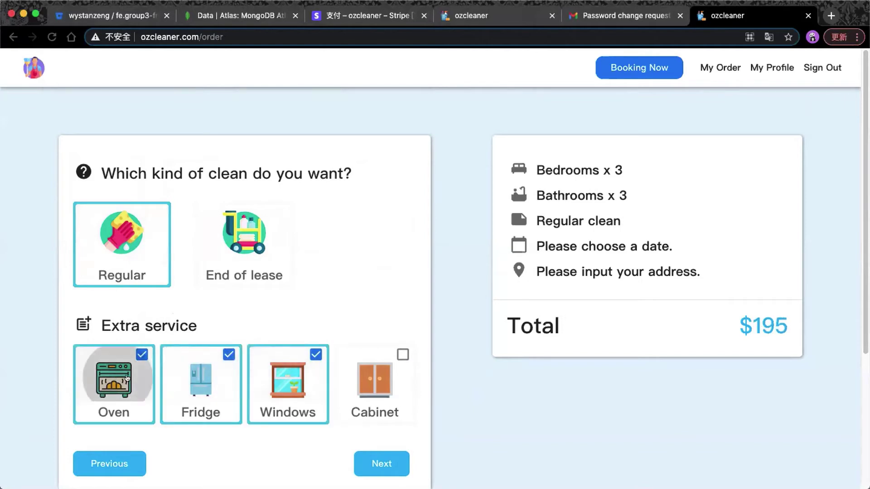
pyautogui.click(200, 378)
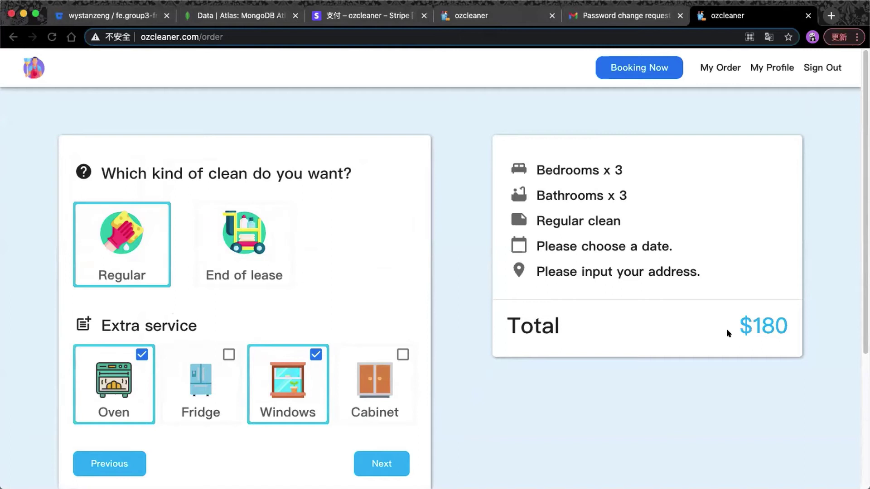
pyautogui.click(376, 386)
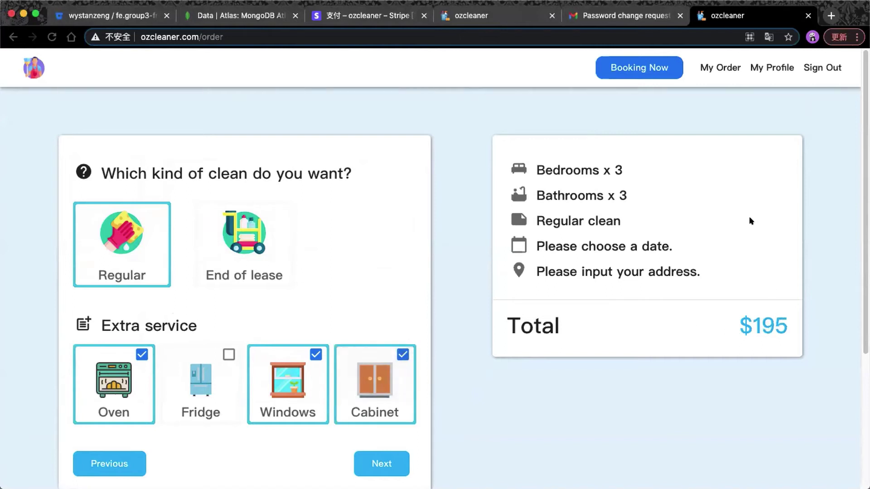
pyautogui.click(380, 462)
pyautogui.scroll(-1, 204, 206)
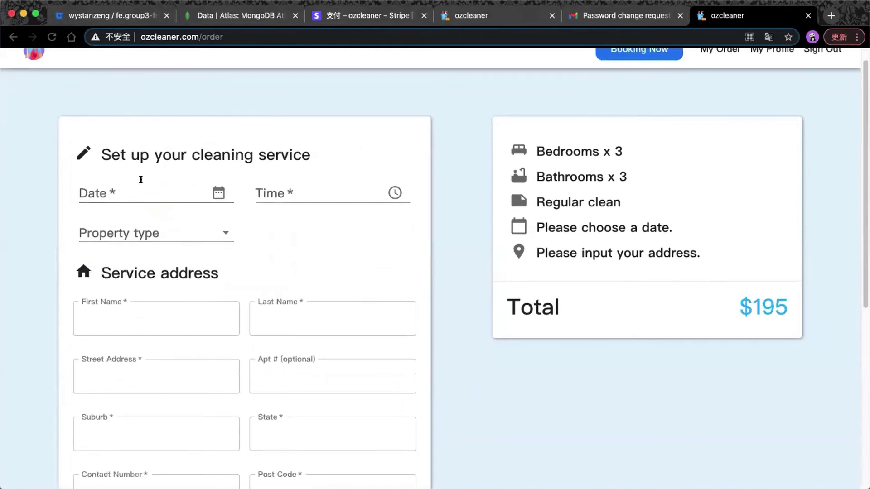
# Schedule the clean for 28 April 2021 at 09:02 PM.
pyautogui.scroll(-1, 204, 192)
pyautogui.click(212, 181)
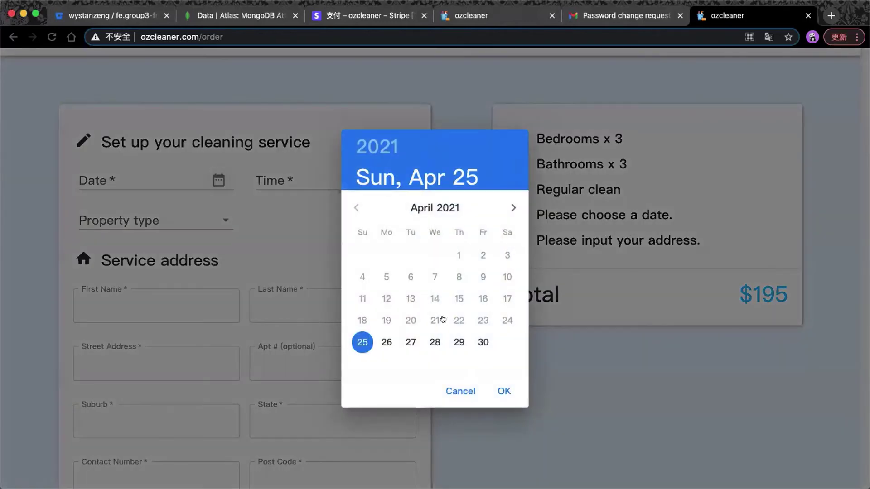
pyautogui.click(423, 345)
pyautogui.click(503, 391)
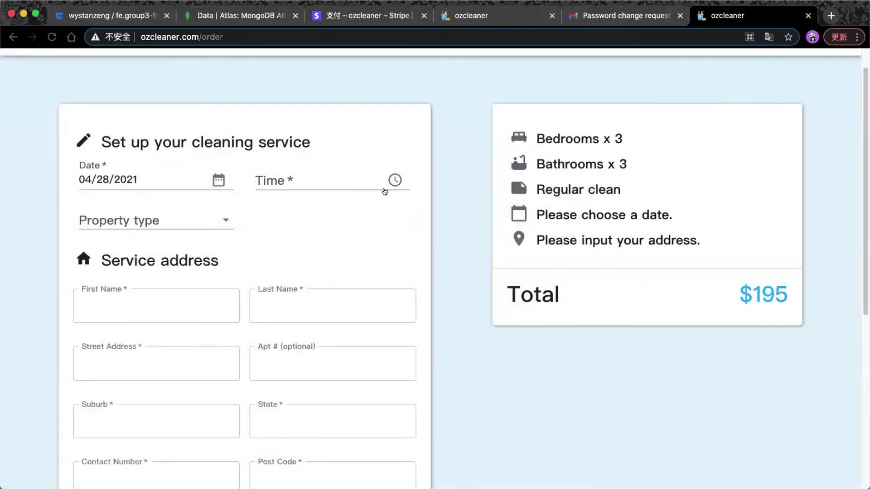
pyautogui.click(503, 390)
# Set the property type to Apartment and submit the booking form.
pyautogui.click(225, 221)
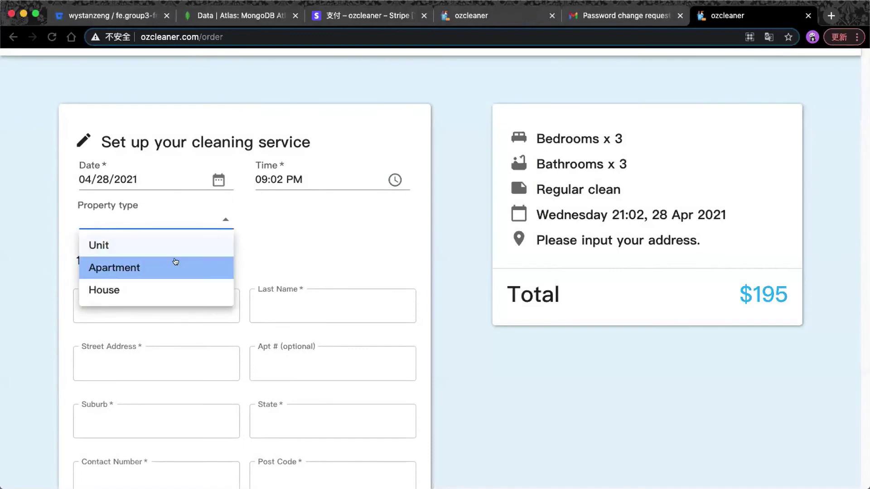
pyautogui.click(157, 268)
pyautogui.scroll(-4, 292, 261)
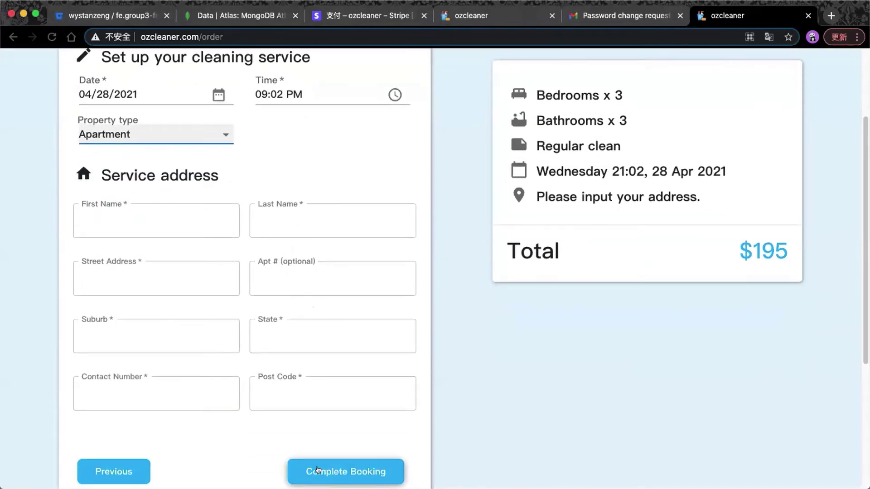
pyautogui.click(346, 471)
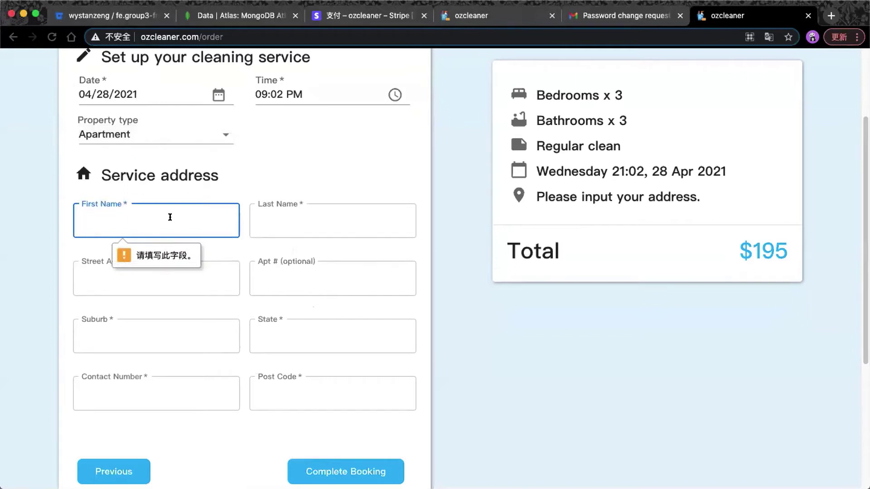
# Autofill the name, address and contact fields, then submit to reach the $195 payment.
pyautogui.press('Down')
pyautogui.press('Return')
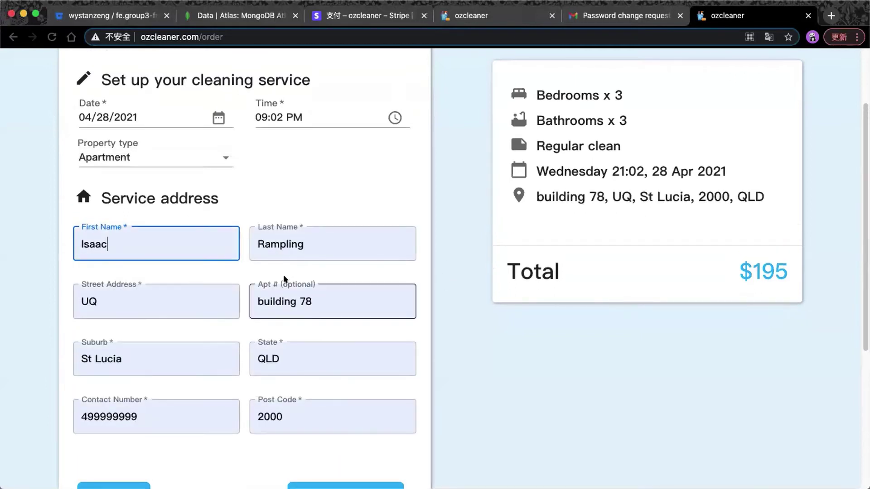
pyautogui.scroll(-1, 392, 394)
pyautogui.click(349, 463)
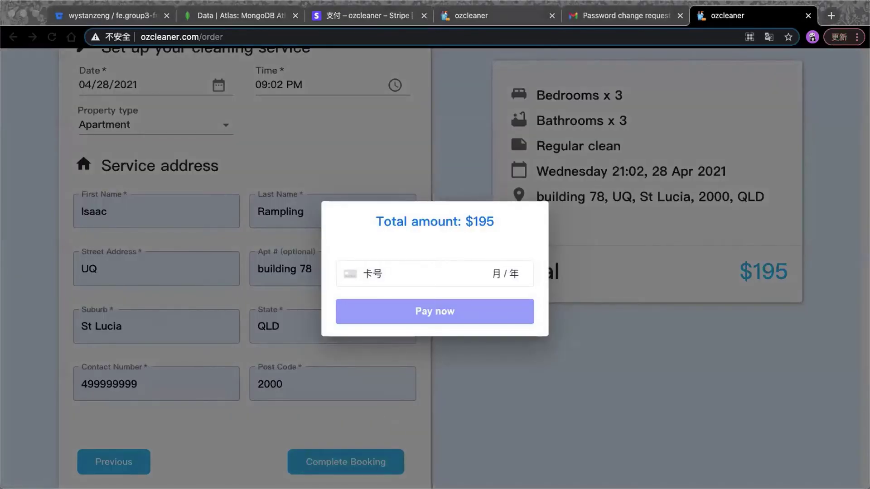
# Pay $195 using the test card number, expiry and CVC.
pyautogui.click(389, 259)
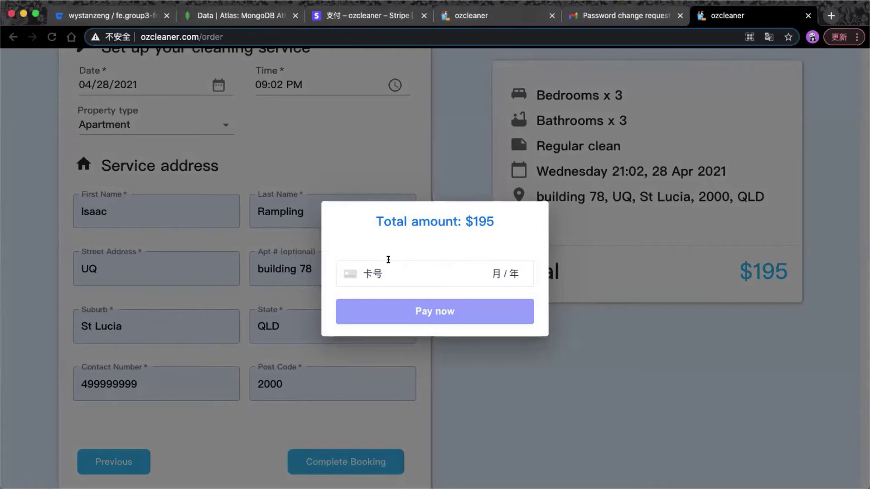
pyautogui.press('super+v')
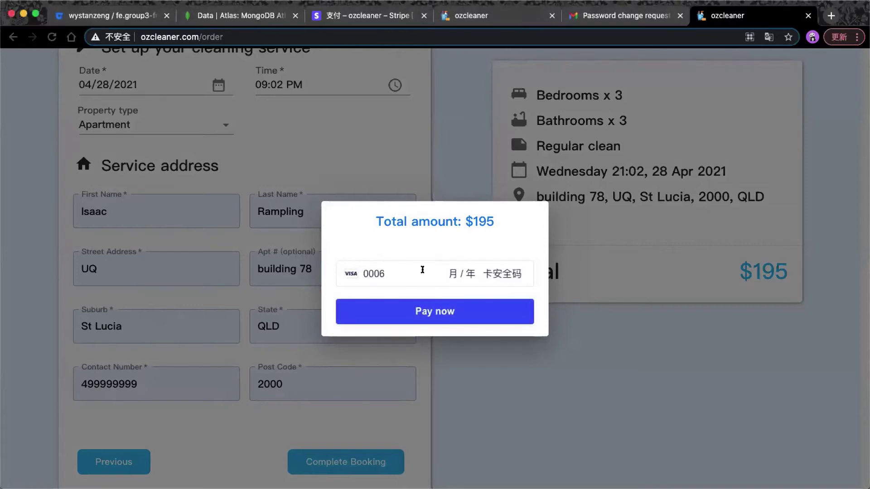
pyautogui.write('0222222')
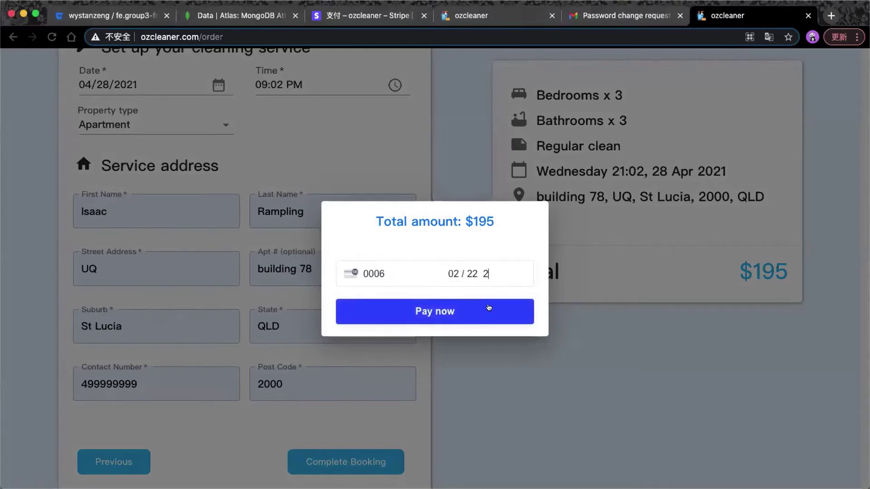
pyautogui.click(475, 311)
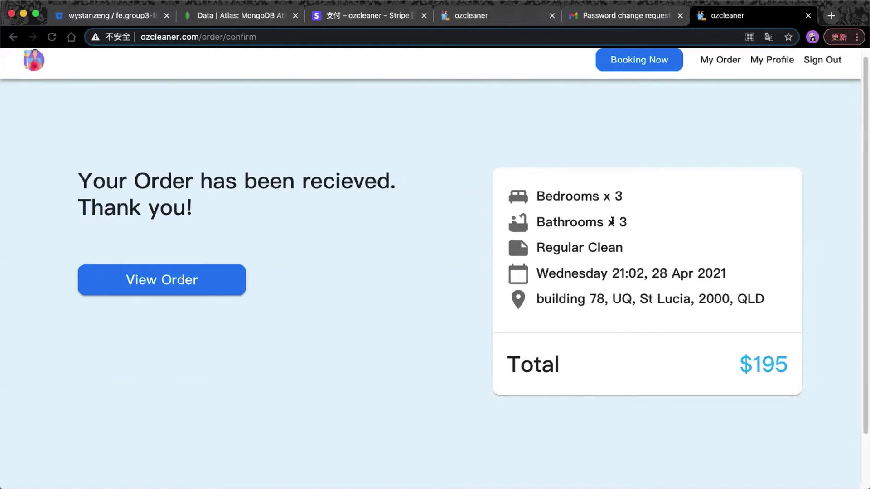
# Open the new order's detail page from the confirmation page.
pyautogui.click(126, 281)
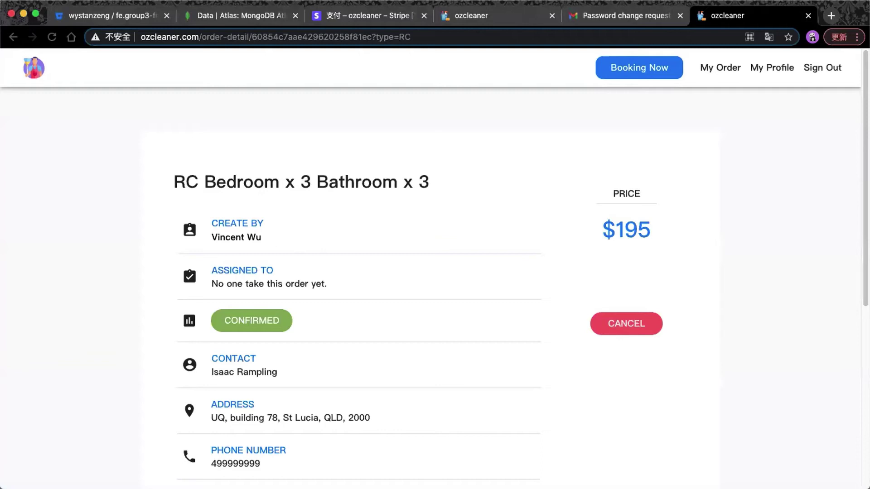
pyautogui.moveTo(175, 182); pyautogui.dragTo(199, 182)
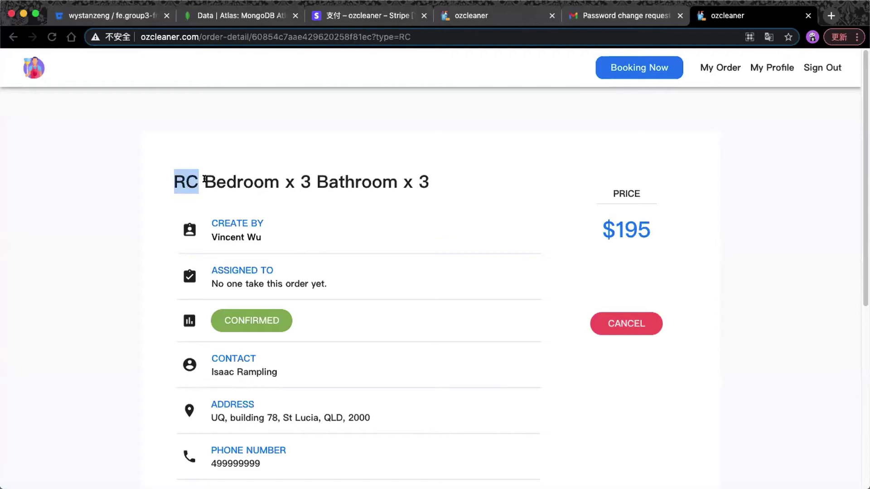
pyautogui.moveTo(205, 180); pyautogui.dragTo(426, 171)
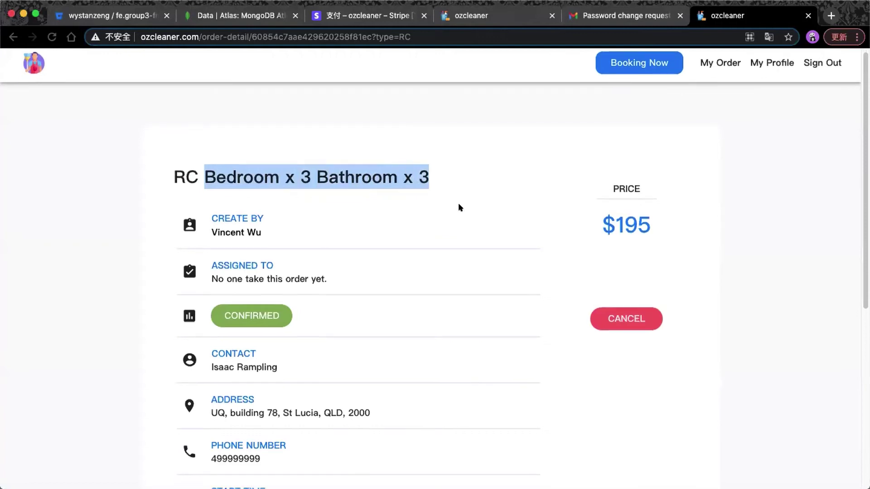
pyautogui.scroll(-1, 458, 203)
pyautogui.click(451, 208)
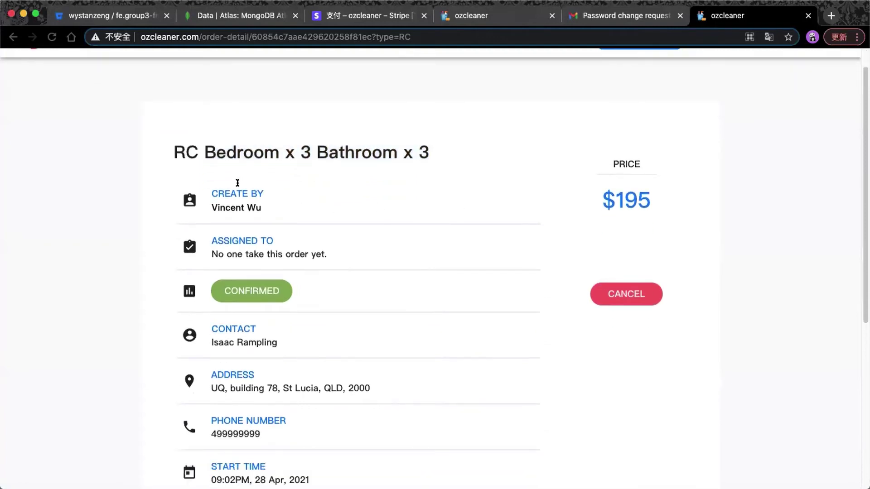
pyautogui.scroll(-1, 301, 211)
pyautogui.scroll(-1, 322, 242)
pyautogui.scroll(-1, 303, 246)
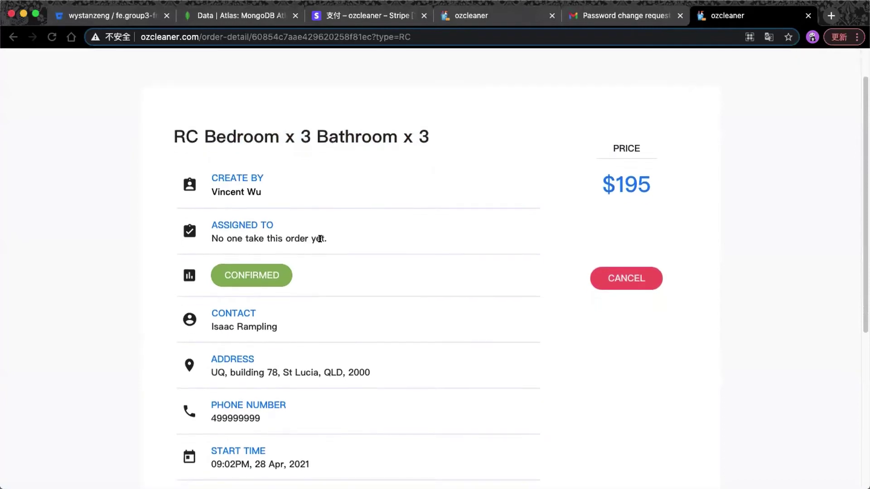
pyautogui.scroll(-1, 319, 238)
pyautogui.scroll(-1, 319, 241)
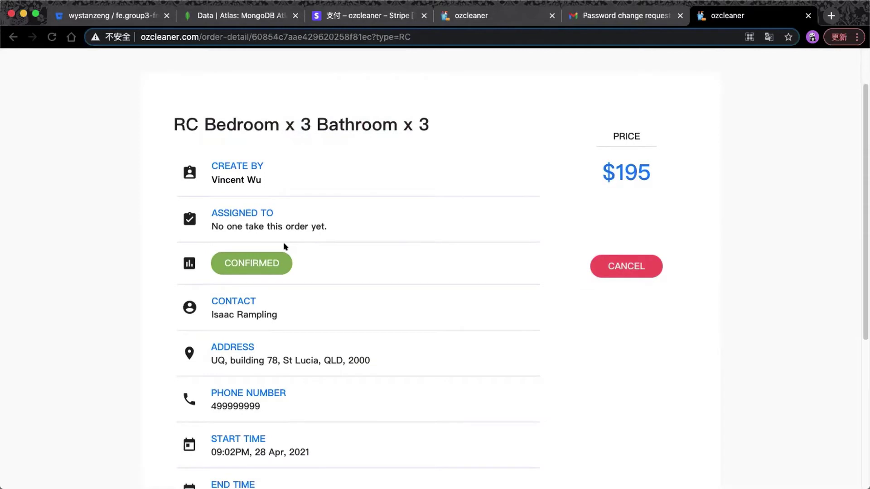
pyautogui.scroll(-1, 284, 246)
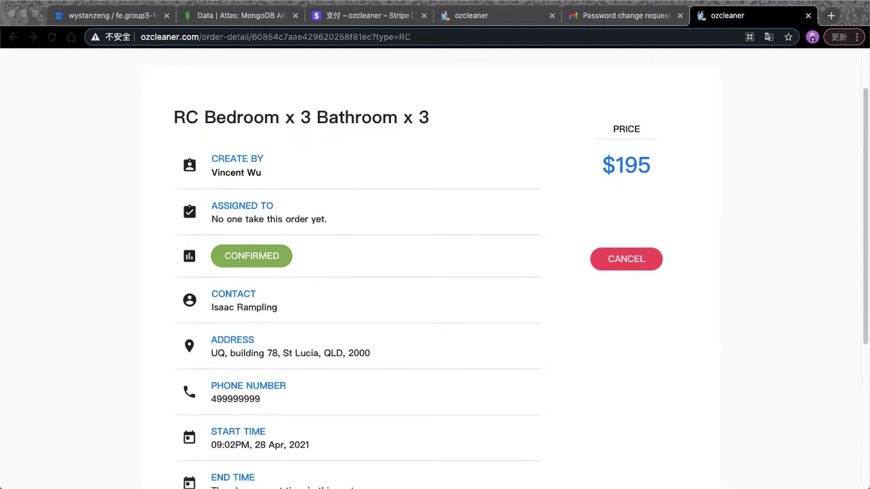
pyautogui.click(340, 258)
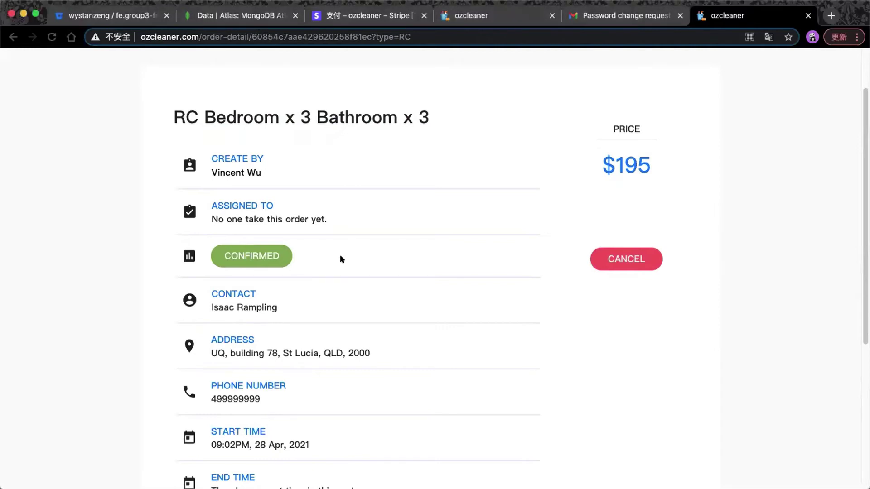
pyautogui.scroll(-3, 341, 258)
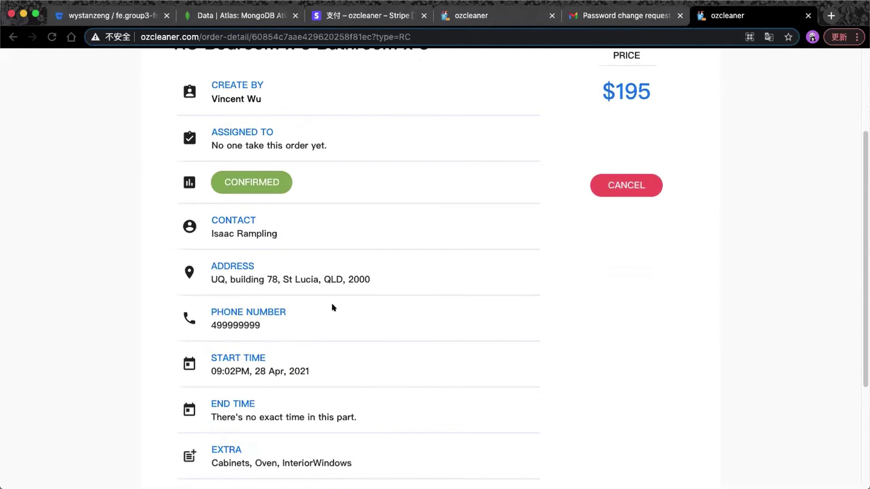
pyautogui.scroll(-1, 253, 327)
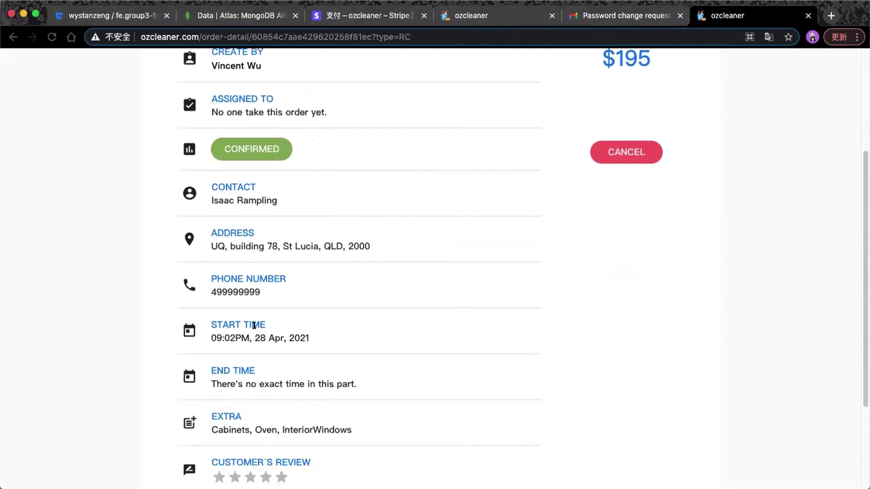
pyautogui.moveTo(206, 338); pyautogui.dragTo(324, 323)
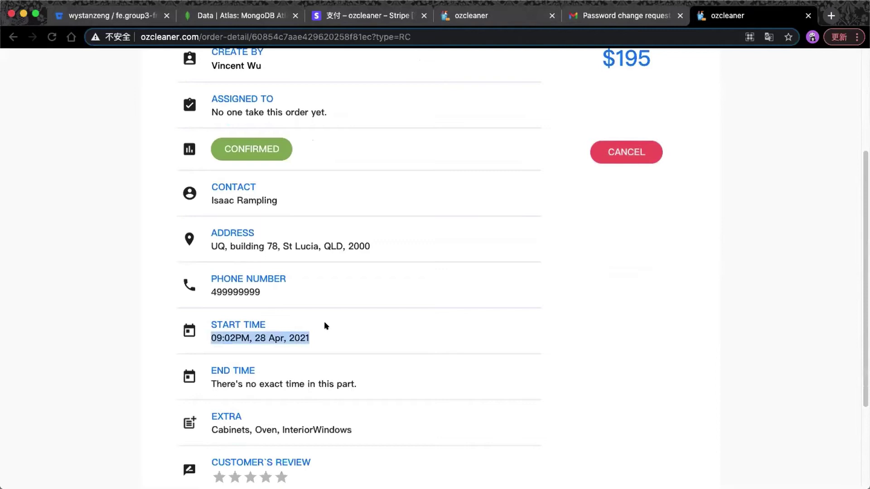
pyautogui.scroll(-2, 324, 323)
pyautogui.moveTo(209, 335); pyautogui.dragTo(388, 324)
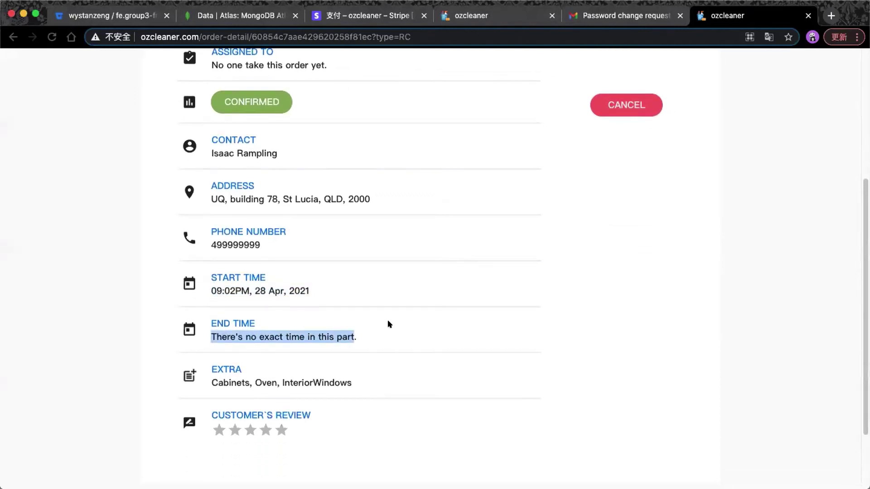
pyautogui.scroll(5, 389, 324)
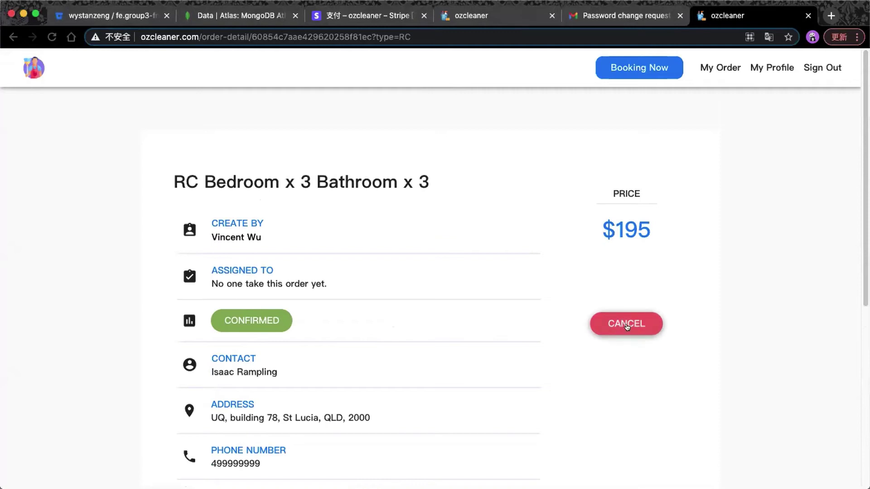
# Cancel the RC Bedroom x 3 Bathroom x 3 order, confirming with YES.
pyautogui.click(626, 324)
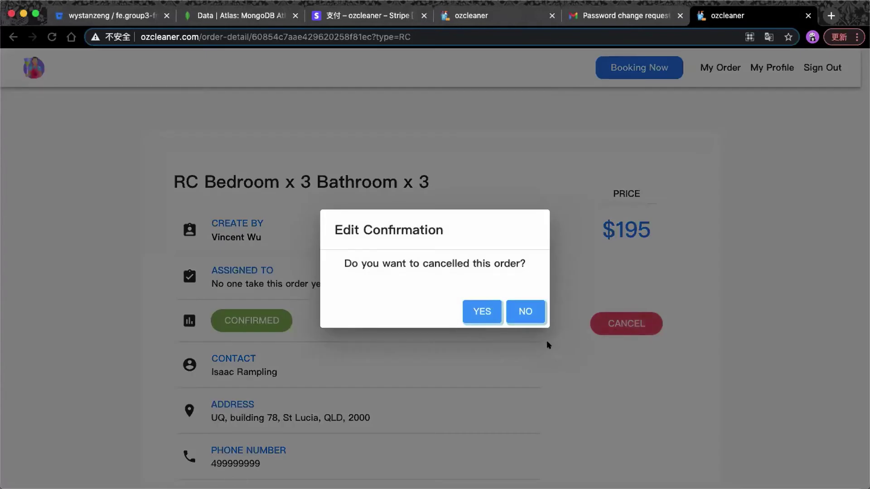
pyautogui.click(494, 320)
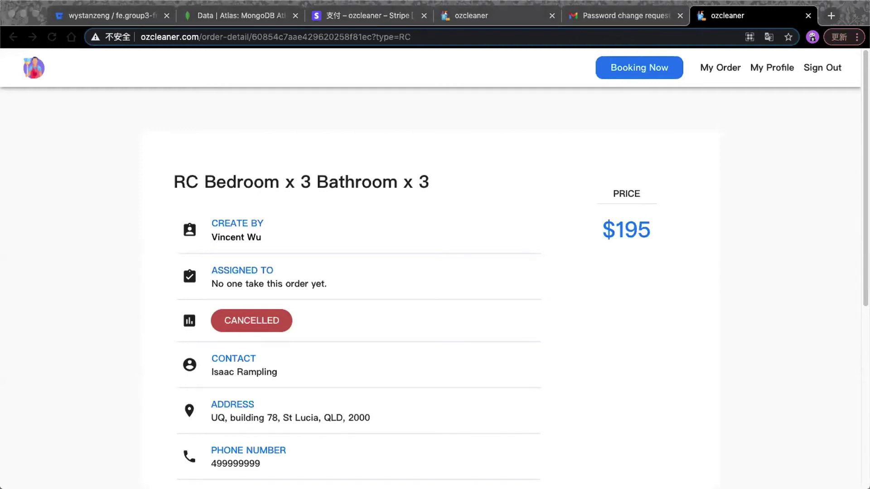
pyautogui.scroll(-7, 210, 248)
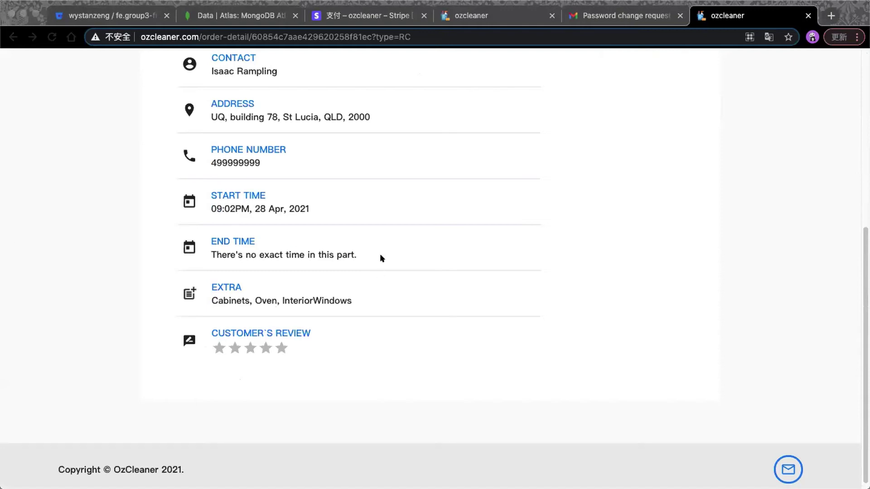
pyautogui.click(459, 278)
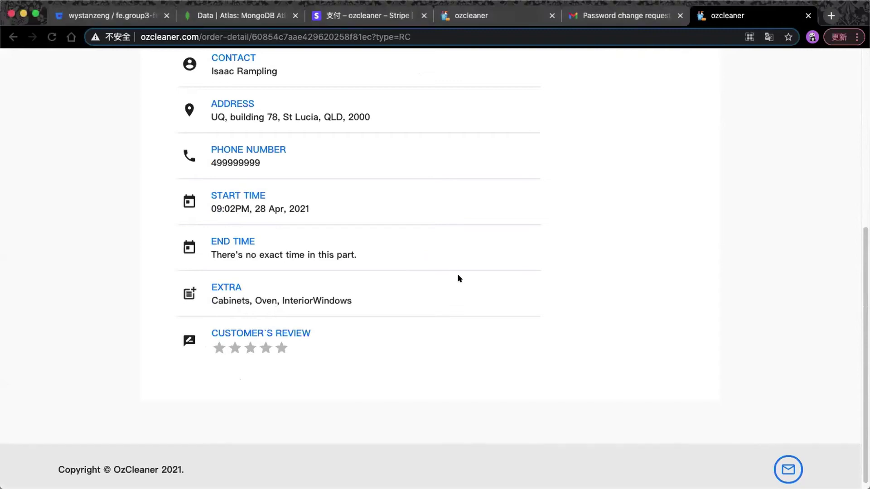
pyautogui.scroll(7, 458, 275)
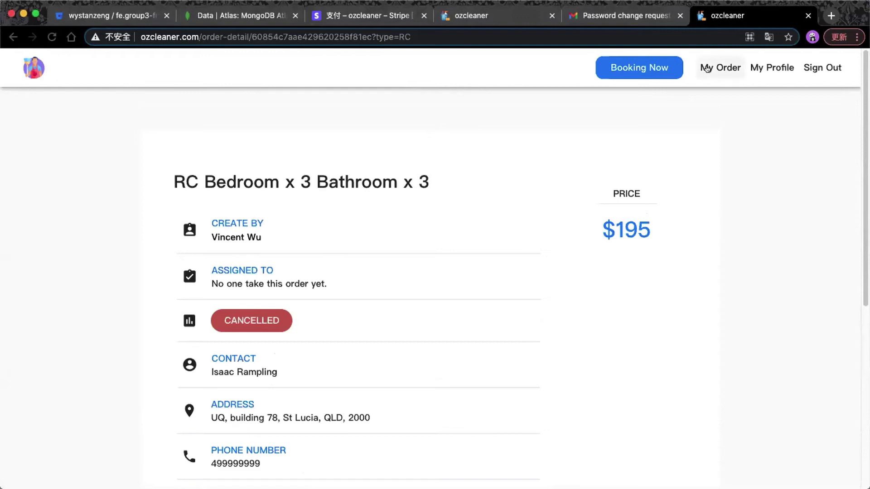
# Go to My Order and reload until the profile shows 32 total and 16 completed orders.
pyautogui.click(705, 68)
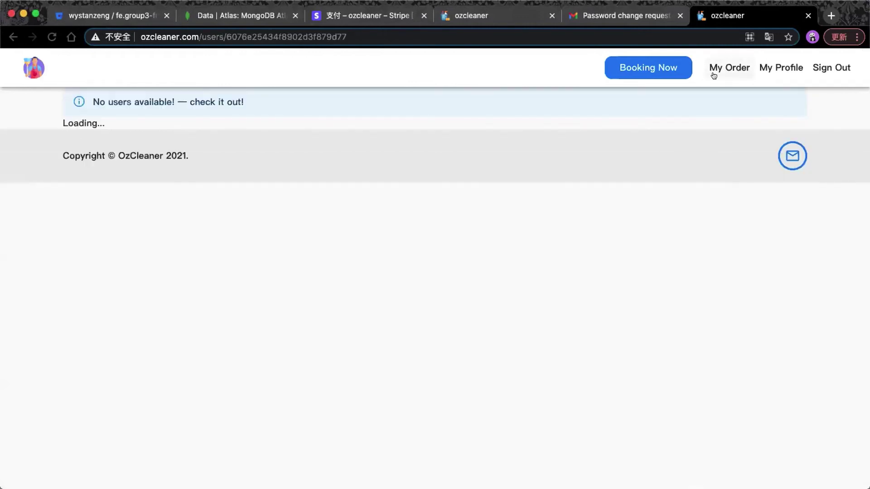
pyautogui.click(713, 75)
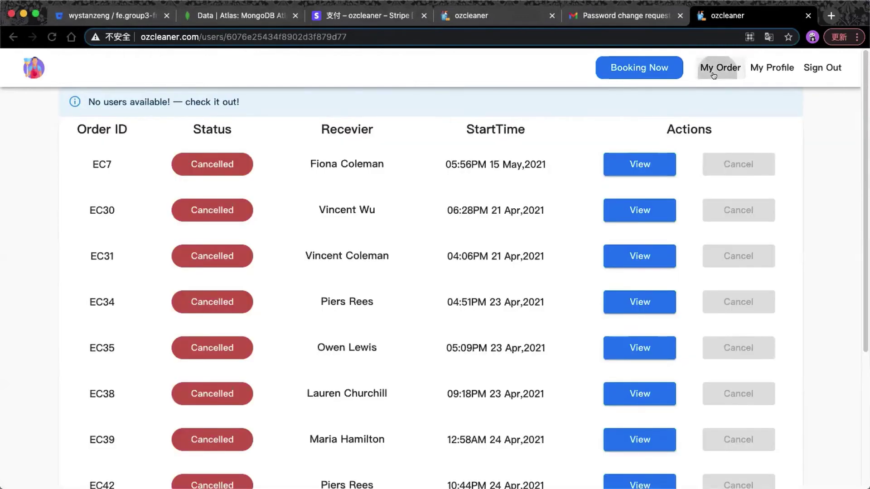
pyautogui.click(714, 75)
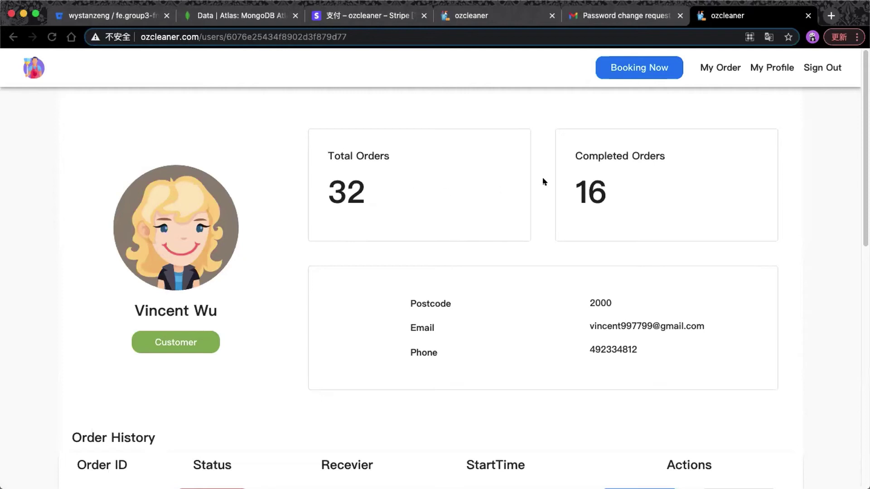
pyautogui.scroll(-2, 601, 178)
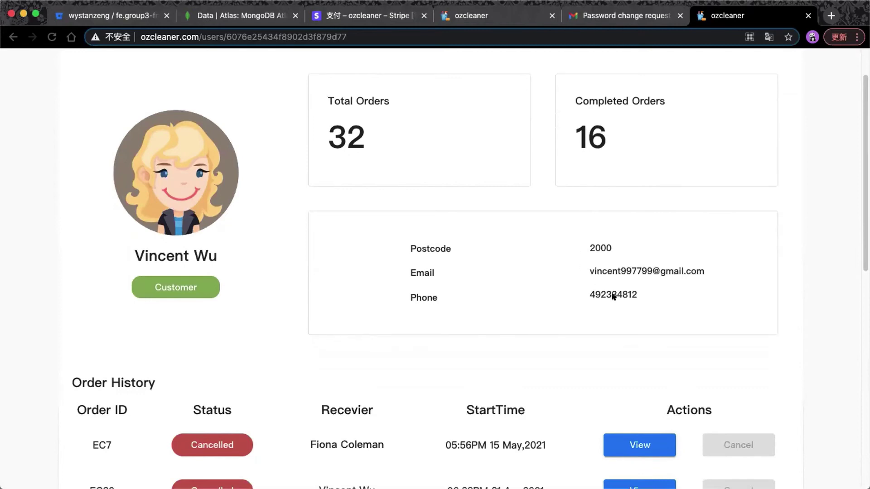
# Page through the order history from orders 1–10 to orders 31–40.
pyautogui.scroll(-4, 566, 288)
pyautogui.scroll(-1, 567, 288)
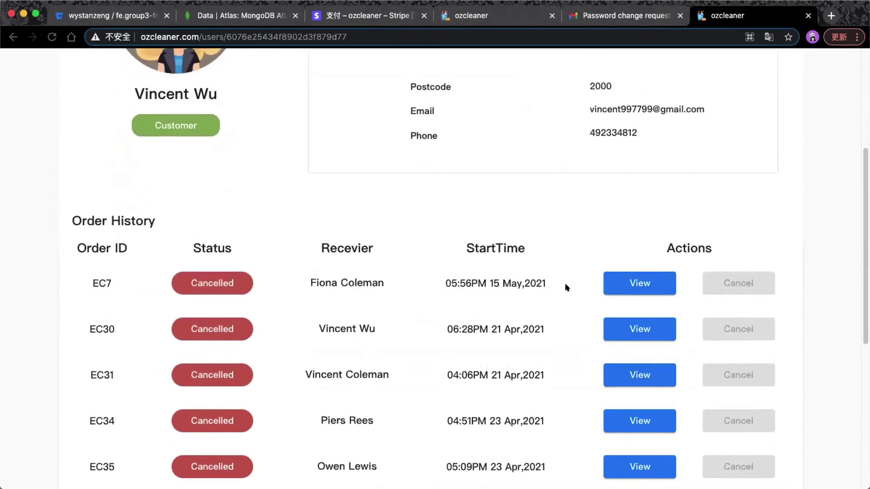
pyautogui.scroll(4, 566, 287)
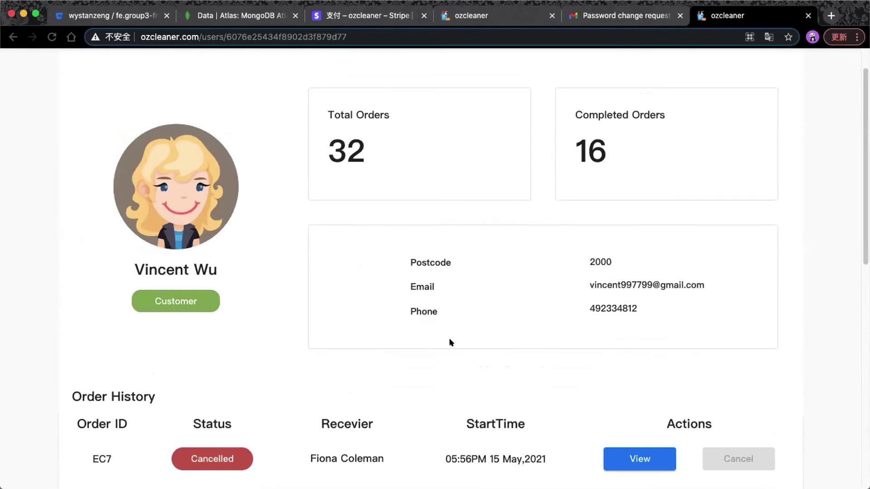
pyautogui.scroll(-7, 468, 325)
pyautogui.scroll(-2, 468, 274)
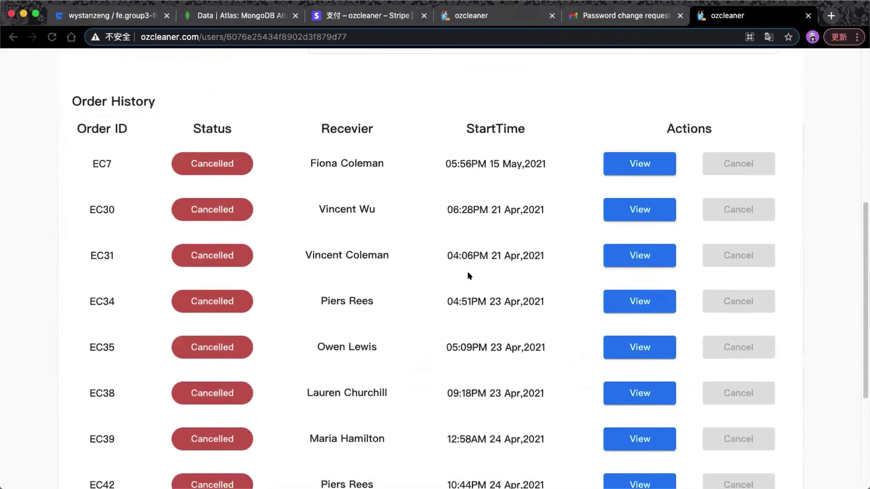
pyautogui.scroll(-3, 469, 275)
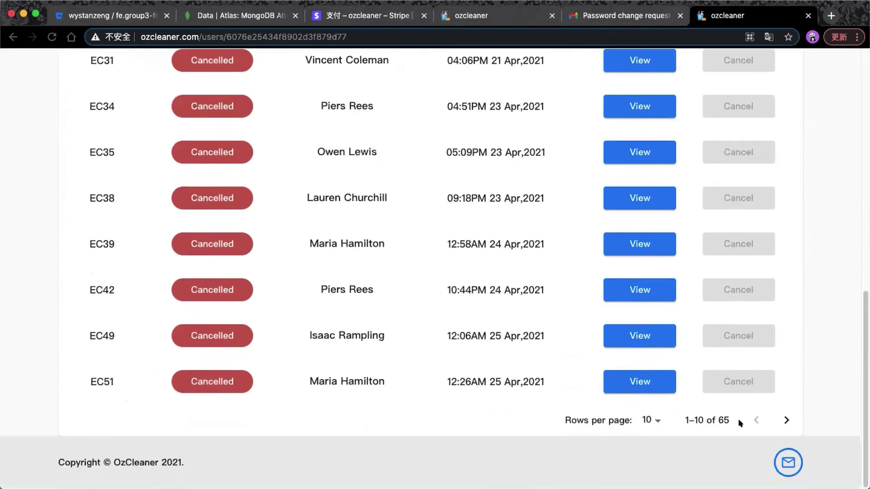
pyautogui.click(789, 418)
pyautogui.scroll(3, 546, 390)
pyautogui.scroll(-1, 546, 391)
pyautogui.scroll(-1, 546, 391)
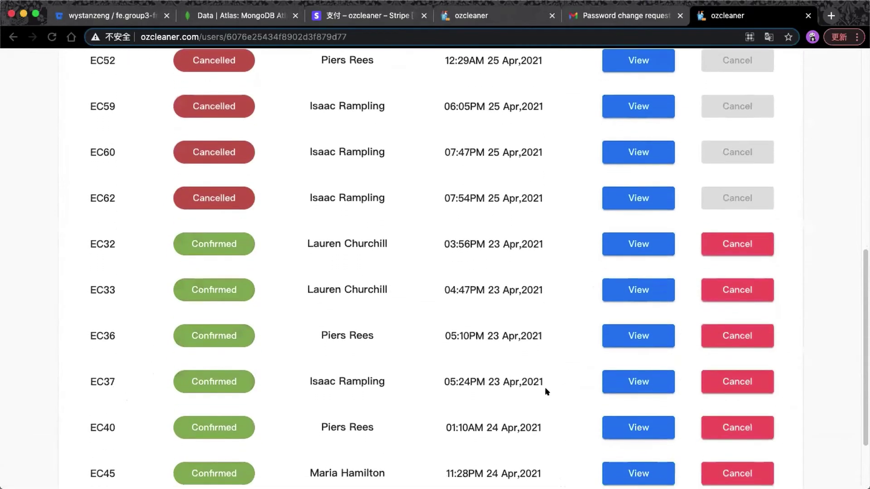
pyautogui.scroll(-3, 547, 391)
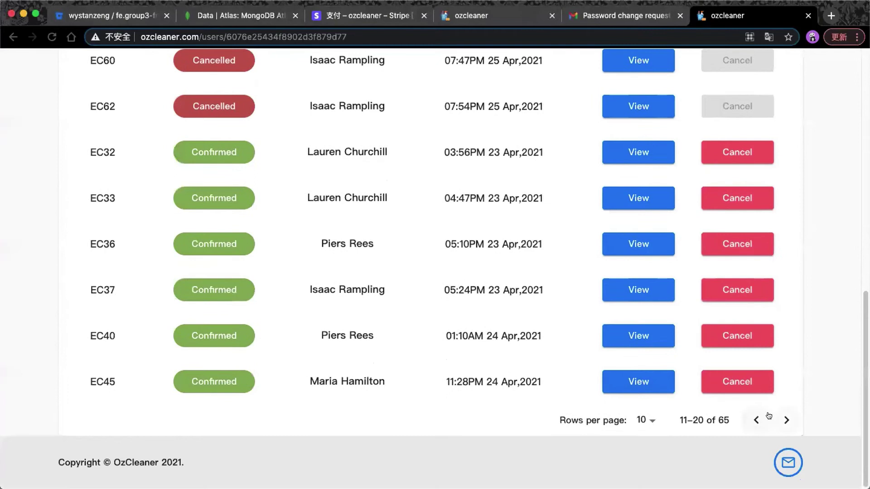
pyautogui.click(787, 420)
pyautogui.scroll(2, 519, 379)
pyautogui.scroll(-2, 520, 380)
pyautogui.click(787, 422)
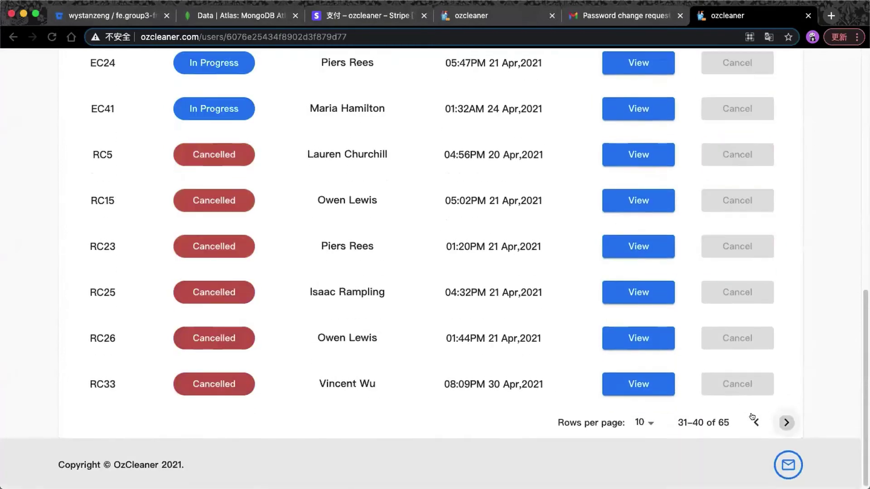
pyautogui.scroll(7, 302, 322)
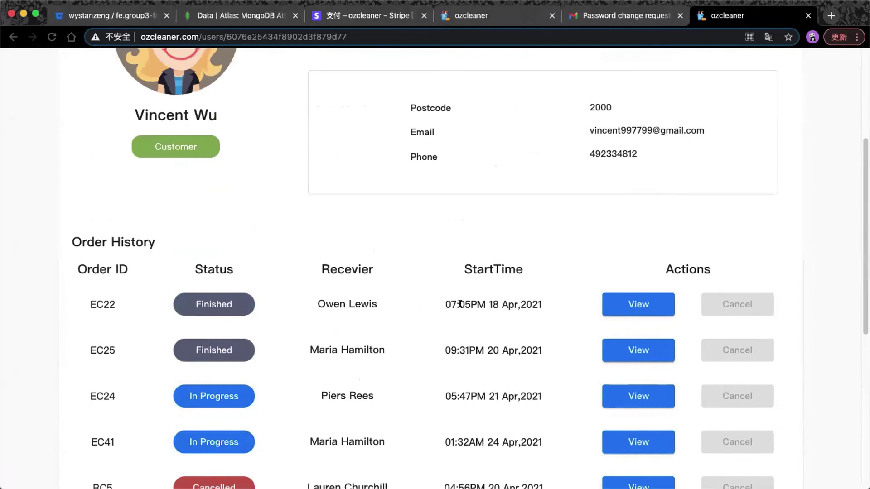
pyautogui.scroll(-1, 472, 303)
pyautogui.scroll(-1, 475, 303)
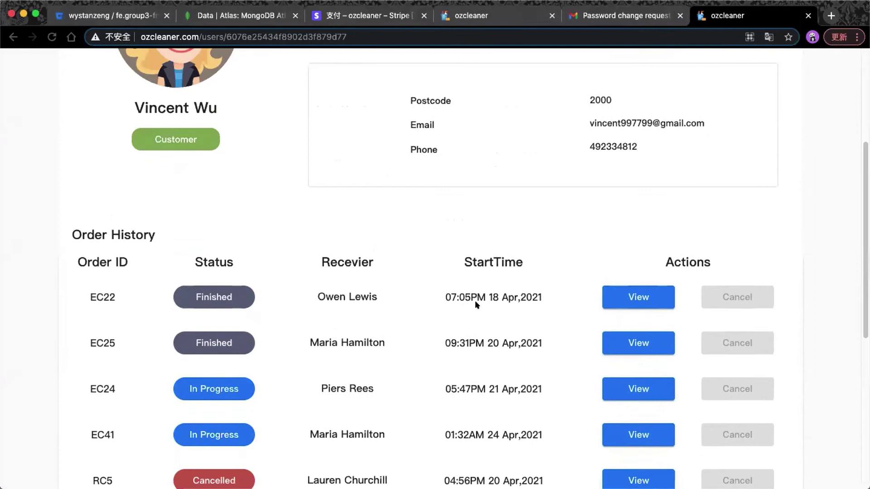
pyautogui.scroll(-5, 475, 301)
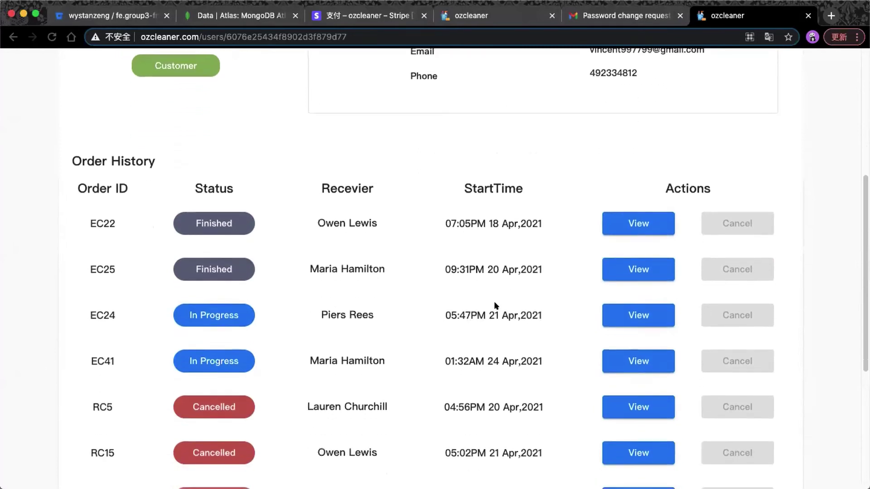
pyautogui.scroll(-3, 498, 303)
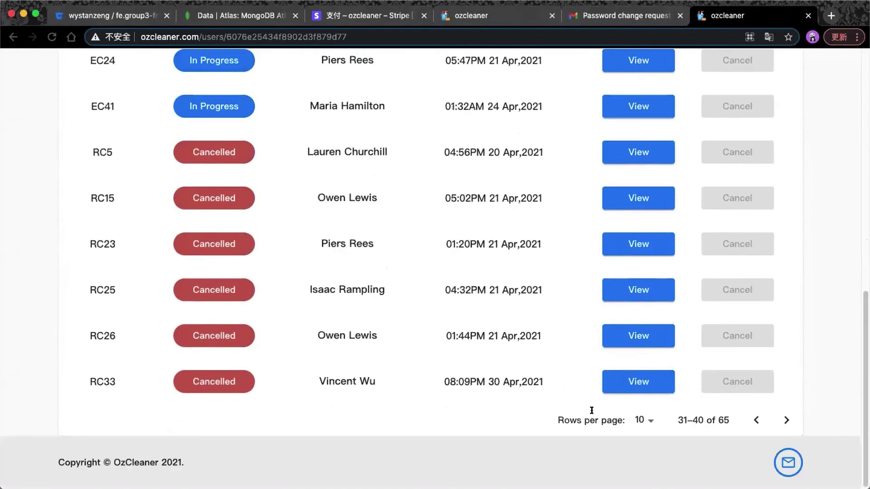
# Show 100 rows per page and open the finished order RC17.
pyautogui.click(644, 420)
pyautogui.click(645, 460)
pyautogui.scroll(8, 430, 308)
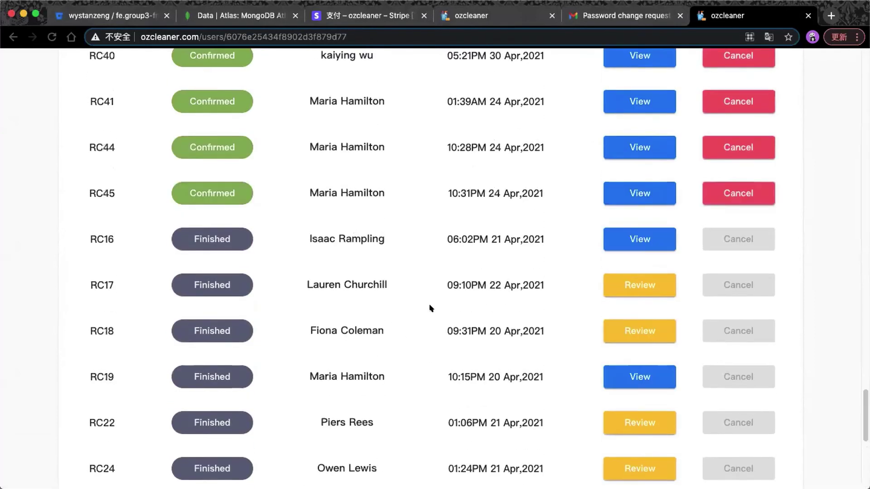
pyautogui.click(617, 293)
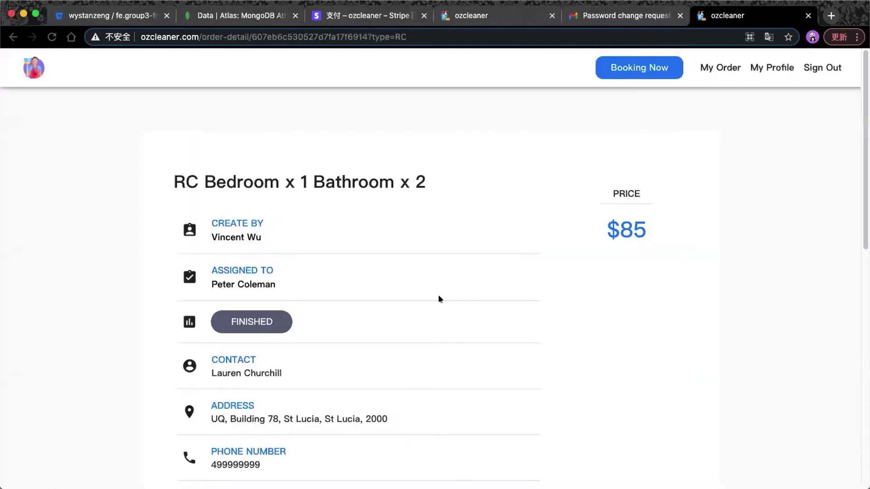
# Post a 4.5-star review reading 'Good!' on order RC17.
pyautogui.scroll(-10, 438, 295)
pyautogui.click(245, 254)
pyautogui.click(245, 290)
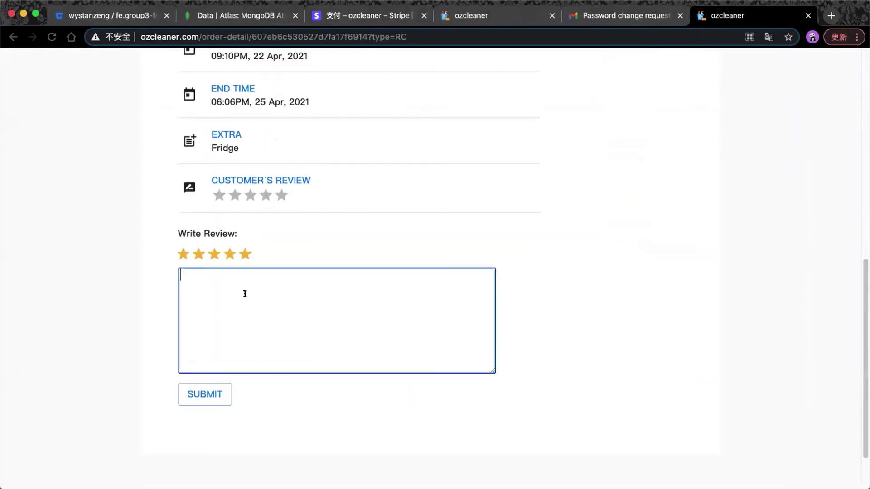
pyautogui.write('Good!')
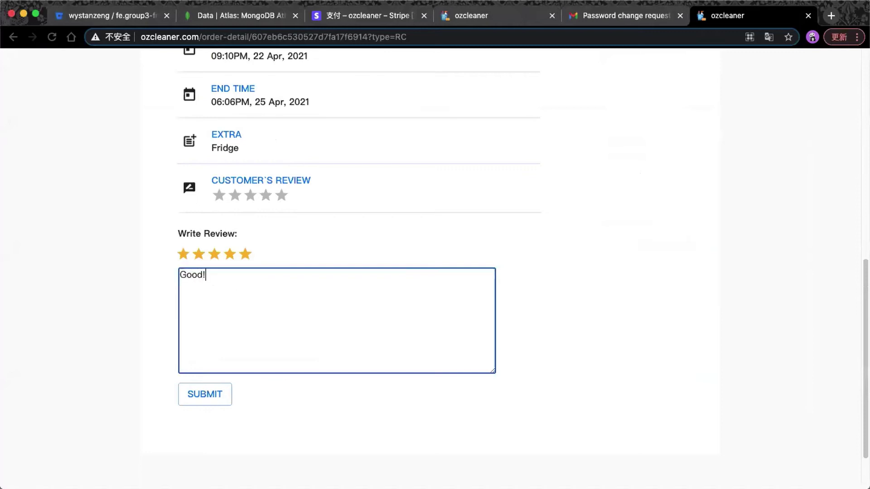
pyautogui.click(241, 254)
pyautogui.click(193, 398)
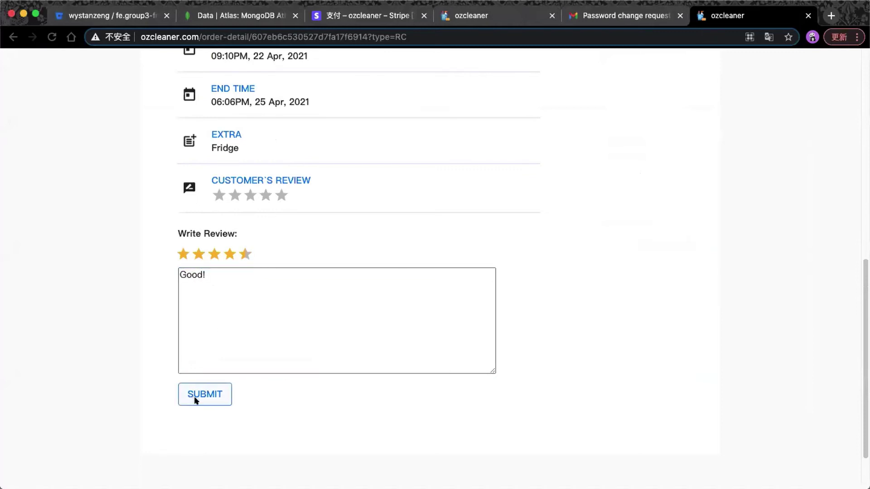
pyautogui.click(469, 301)
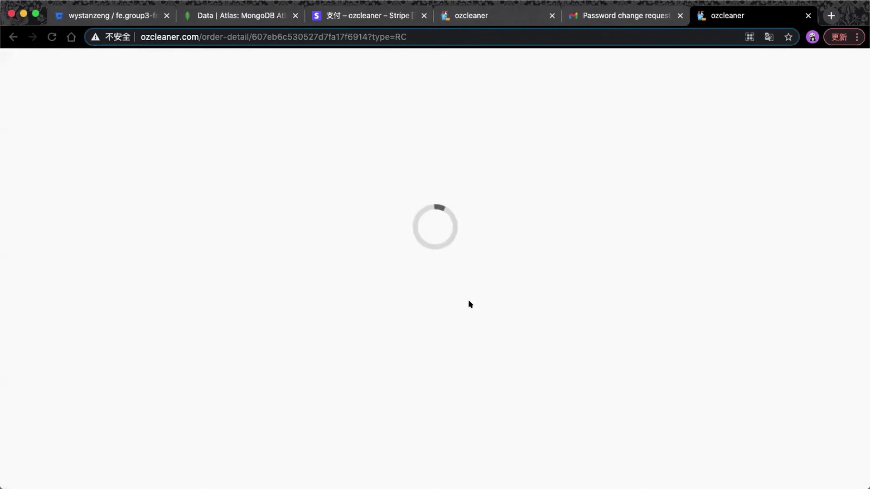
# Return to the customer's order history page.
pyautogui.scroll(-5, 468, 300)
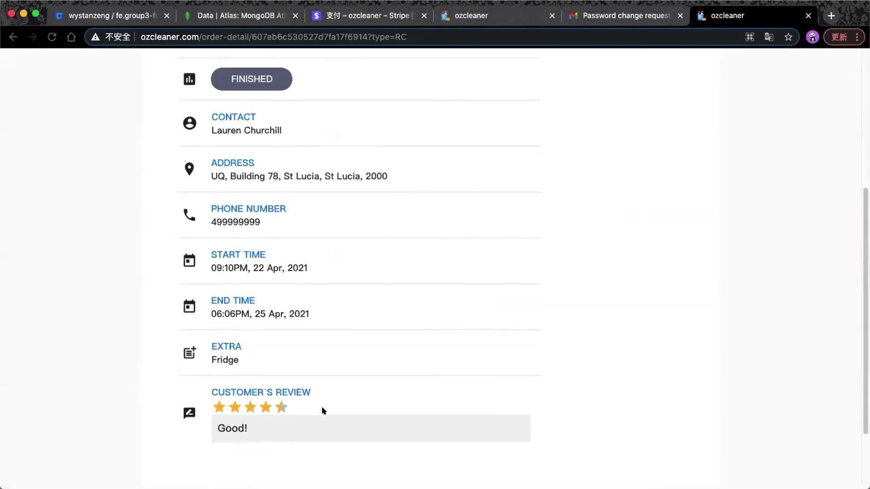
pyautogui.scroll(5, 327, 403)
pyautogui.click(712, 68)
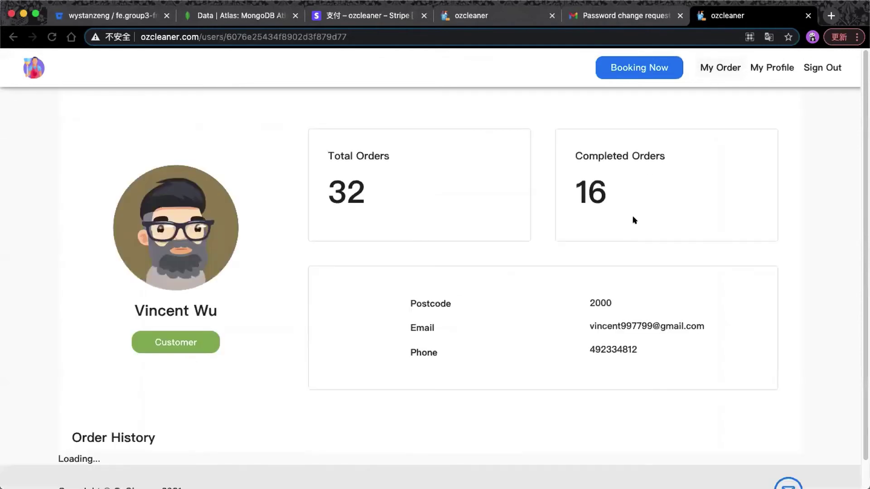
# Cancel order EC32 from the second page of the order history.
pyautogui.scroll(-10, 615, 235)
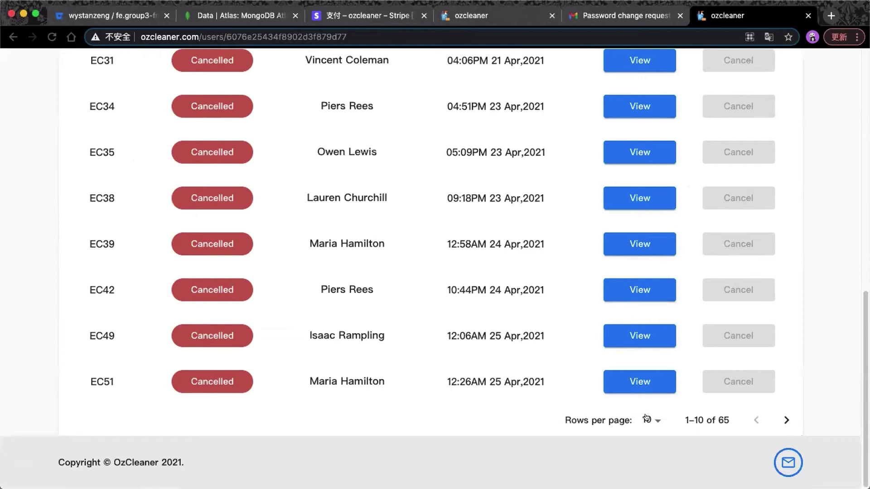
pyautogui.click(784, 421)
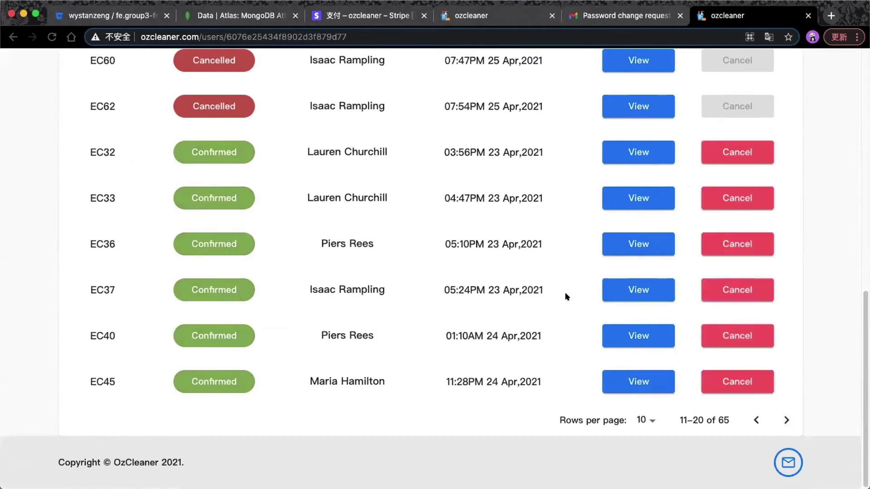
pyautogui.scroll(2, 565, 295)
pyautogui.click(705, 237)
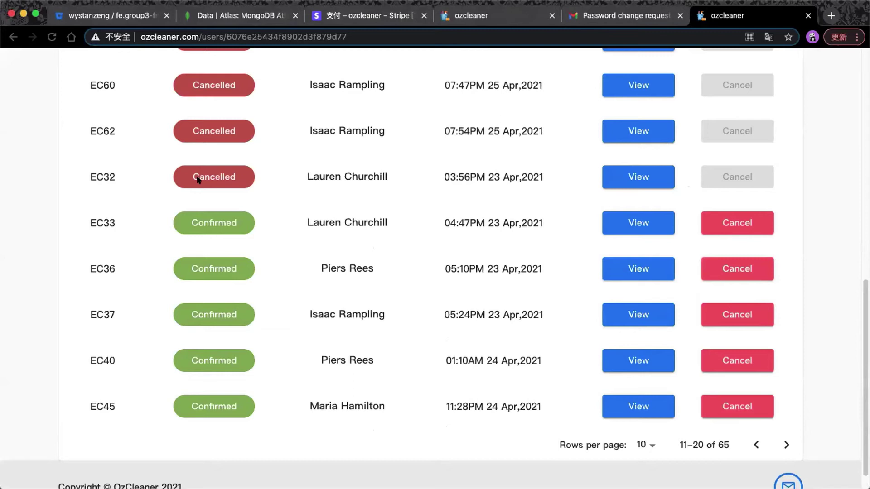
# Change the order history's rows per page to 100, then to 25.
pyautogui.click(648, 443)
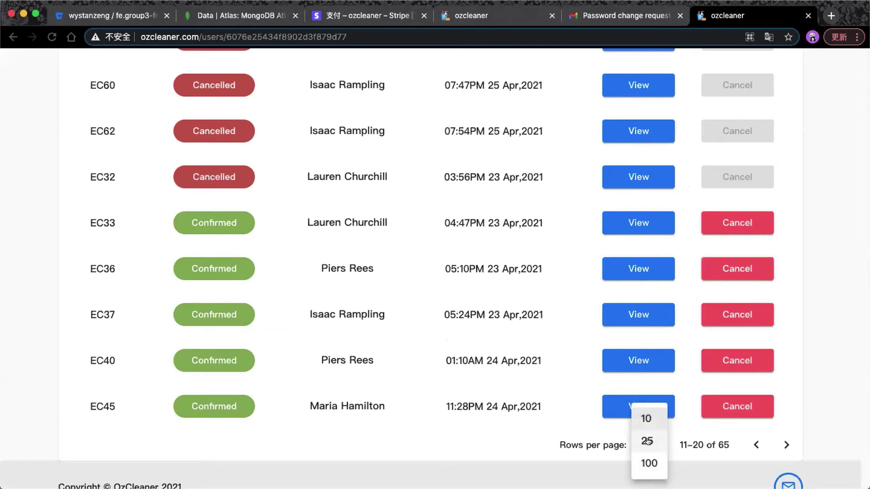
pyautogui.click(506, 436)
pyautogui.scroll(3, 508, 433)
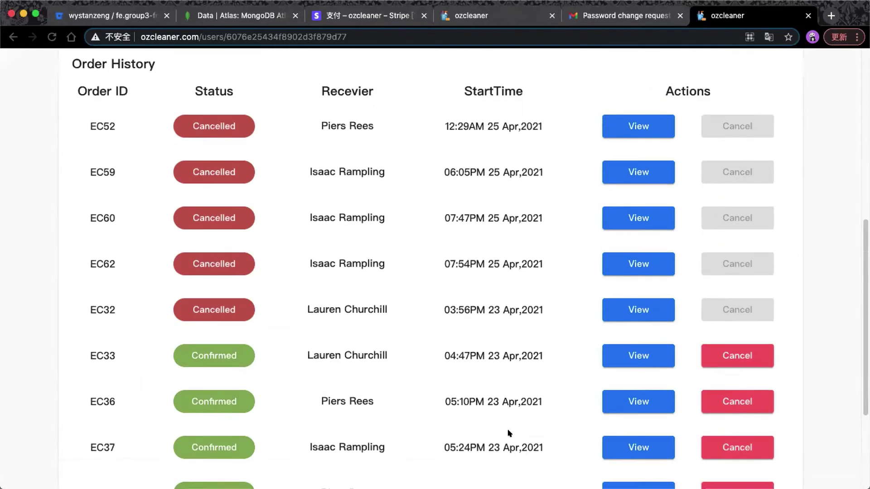
pyautogui.scroll(3, 508, 434)
pyautogui.scroll(-4, 508, 432)
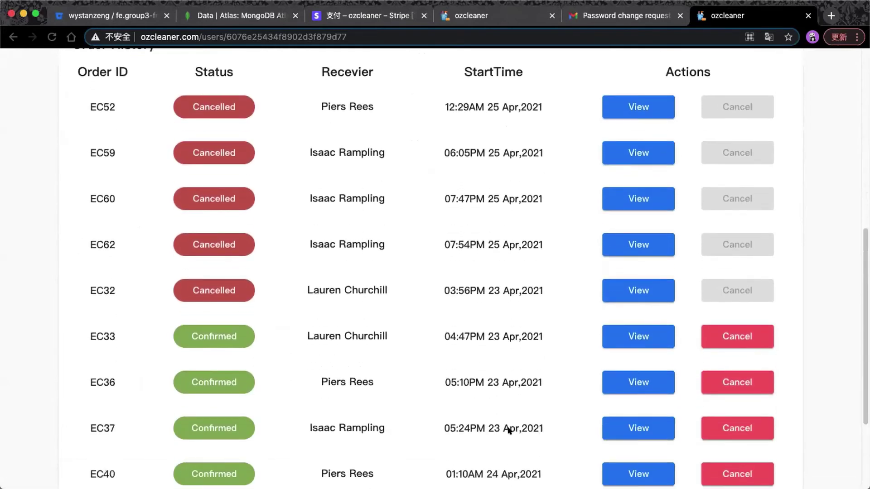
pyautogui.scroll(-1, 507, 426)
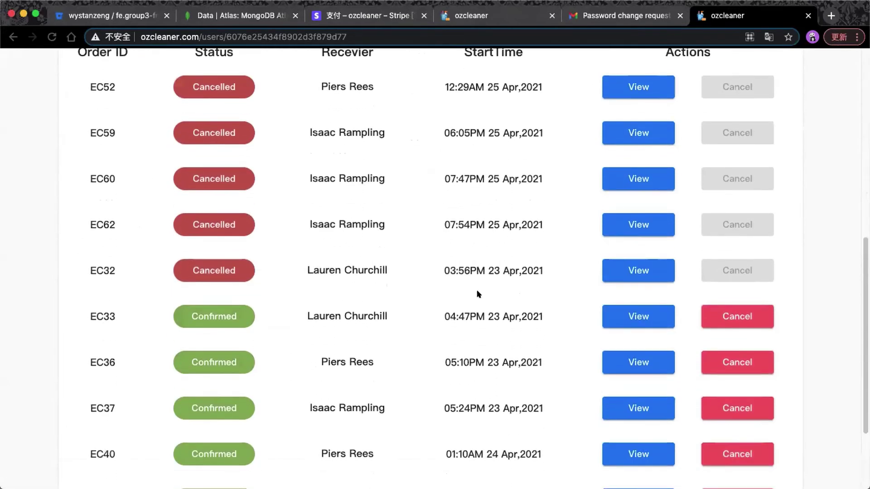
pyautogui.scroll(-4, 527, 256)
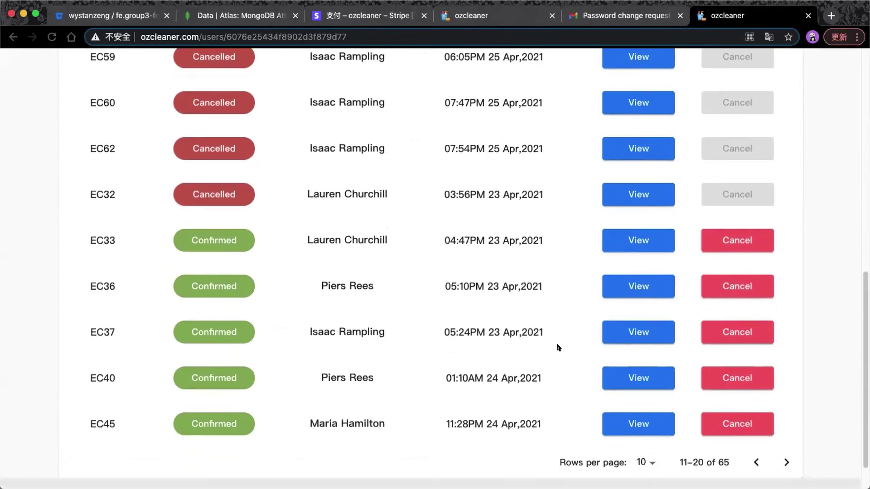
pyautogui.click(640, 462)
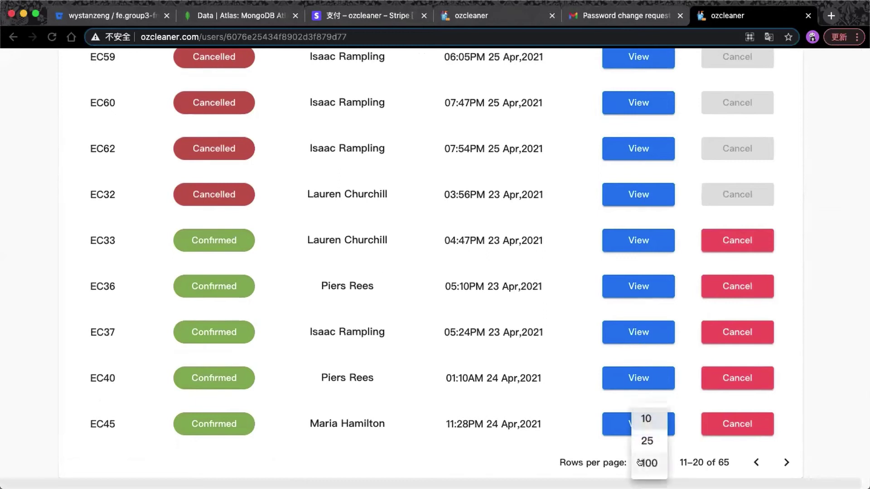
pyautogui.click(641, 463)
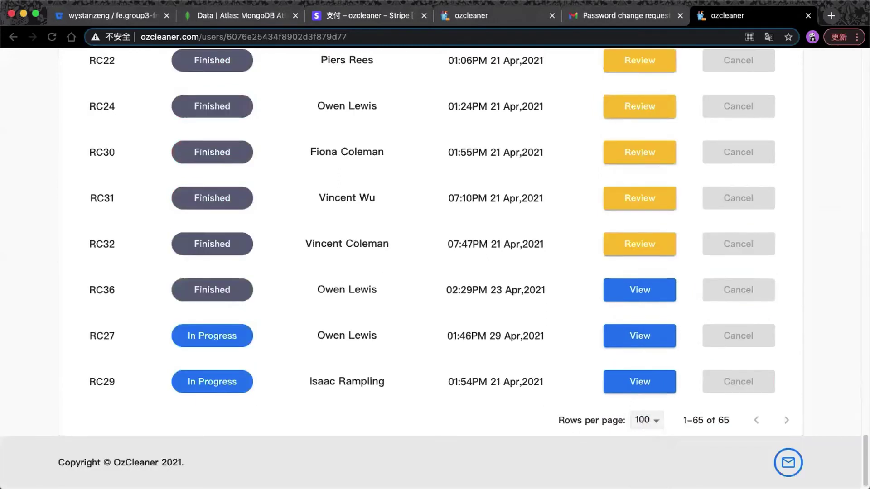
pyautogui.click(647, 420)
pyautogui.click(653, 399)
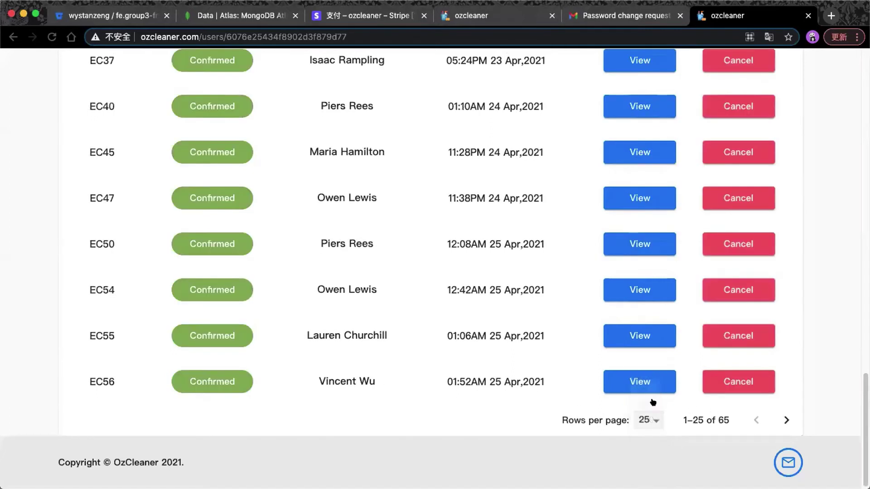
# View the next page of orders, then sign out of the customer account.
pyautogui.click(786, 420)
pyautogui.scroll(15, 533, 343)
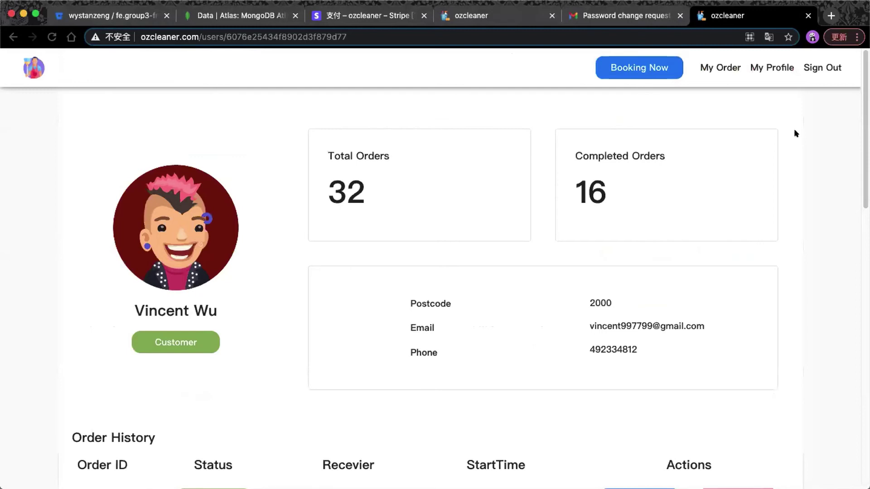
pyautogui.click(807, 64)
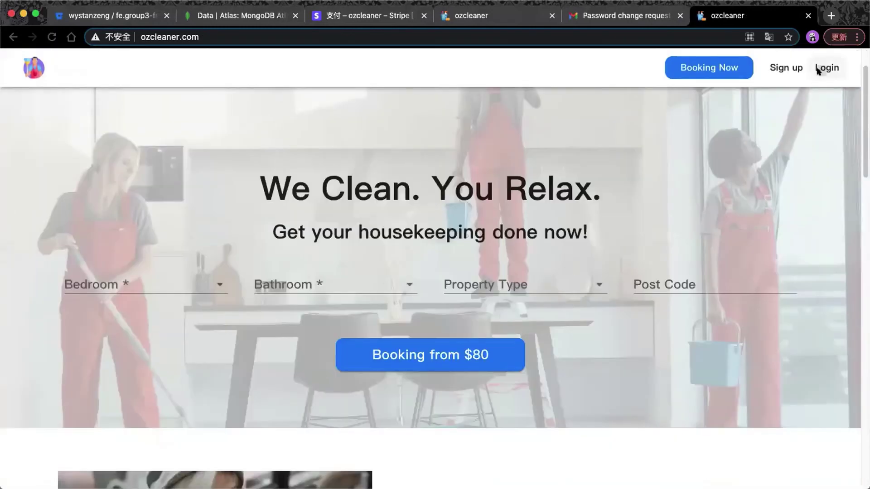
# Log in as an employee with the autofilled e-mail and the account password.
pyautogui.click(824, 69)
pyautogui.click(496, 132)
pyautogui.click(412, 257)
pyautogui.click(393, 287)
pyautogui.write('******')
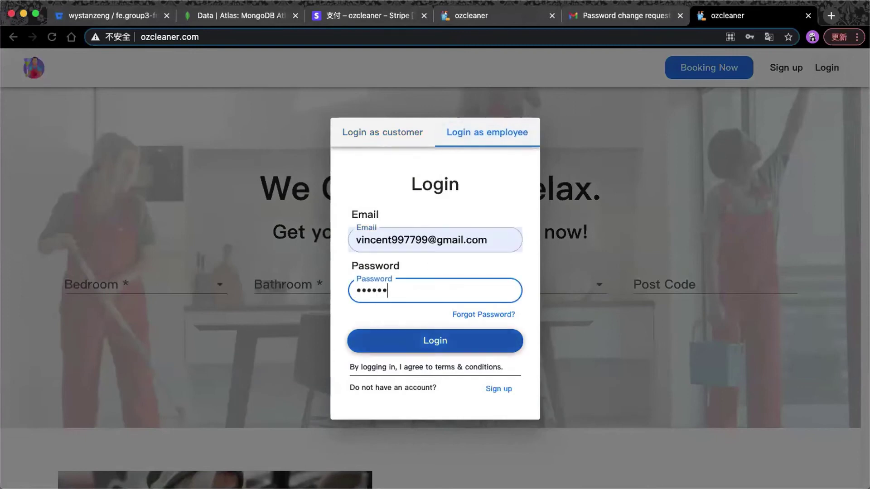
pyautogui.click(399, 340)
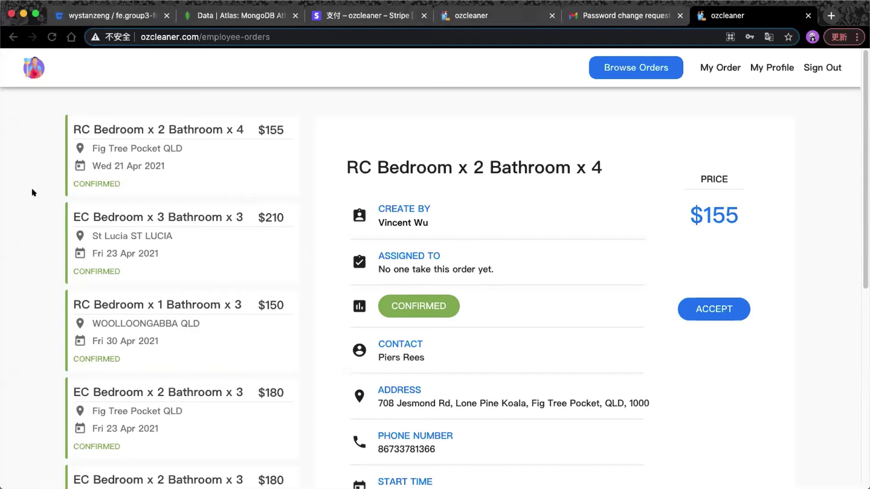
# Review details of the $210 EC, $150 RC, Fig Tree Pocket $180 and St Lucia $180 orders.
pyautogui.click(121, 169)
pyautogui.click(173, 236)
pyautogui.click(175, 323)
pyautogui.scroll(-5, 179, 340)
pyautogui.click(179, 338)
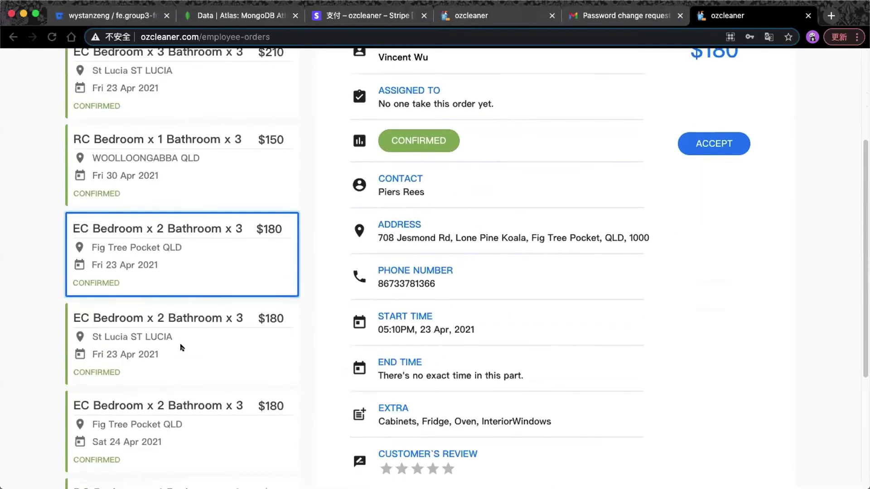
pyautogui.scroll(-5, 181, 348)
pyautogui.scroll(5, 203, 366)
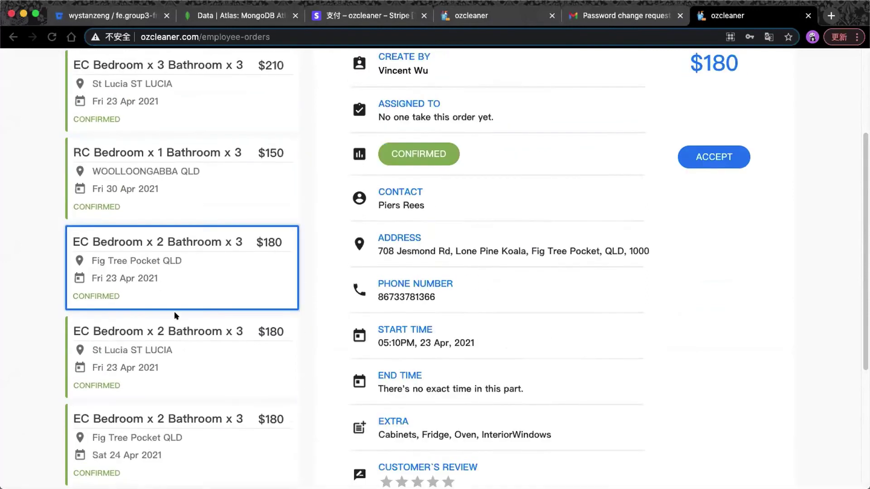
pyautogui.scroll(2, 174, 316)
pyautogui.click(188, 252)
pyautogui.click(216, 176)
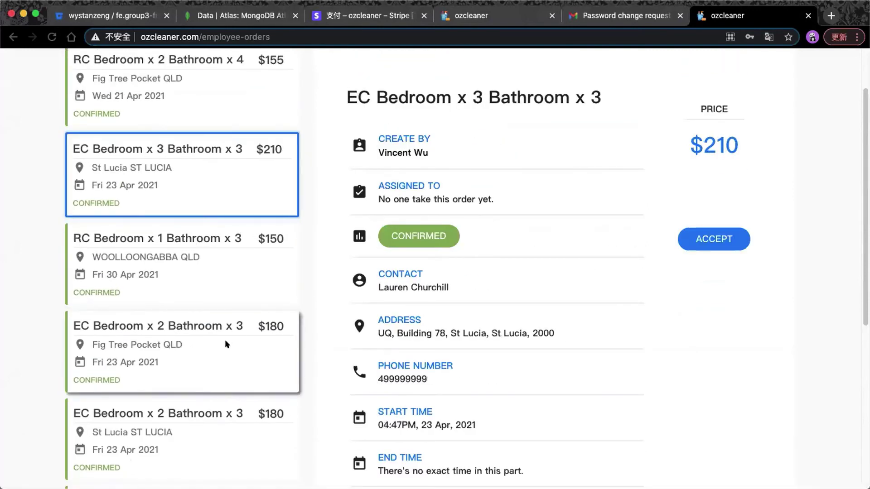
pyautogui.click(225, 344)
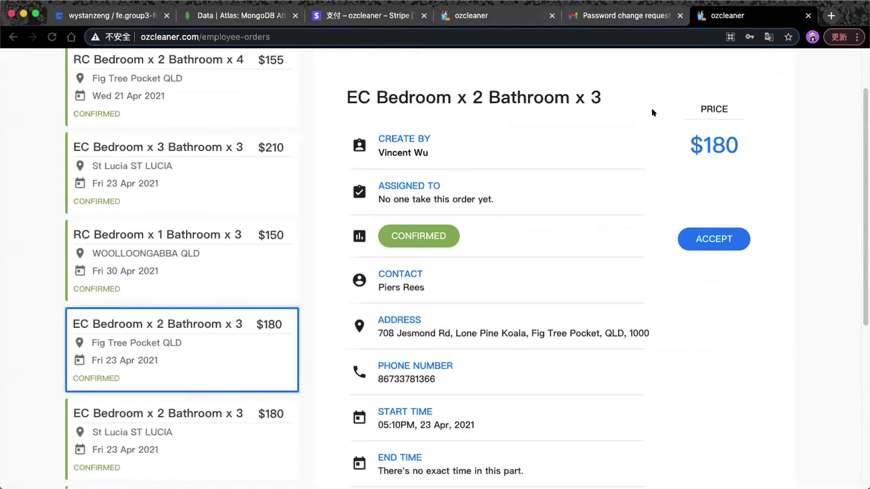
pyautogui.click(260, 255)
pyautogui.click(199, 397)
pyautogui.scroll(-2, 204, 389)
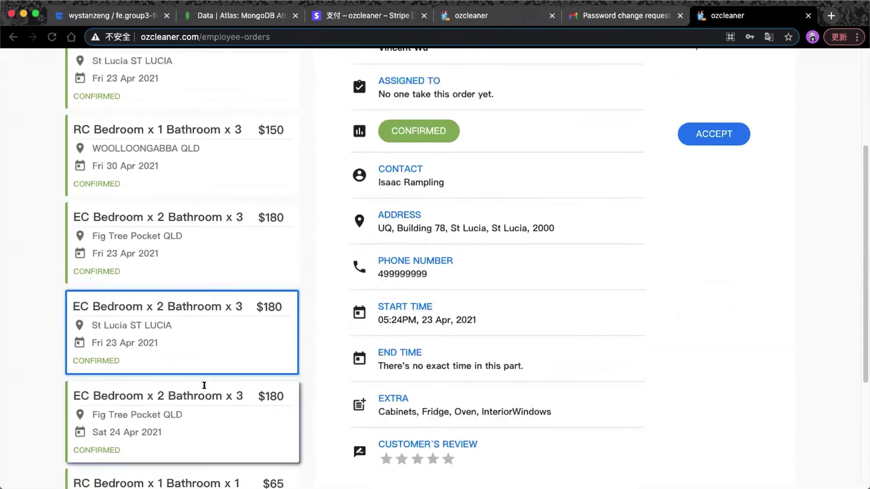
pyautogui.scroll(-4, 208, 315)
# Go to page 3, view the St Lucia $180 order, then continue to page 4.
pyautogui.click(192, 379)
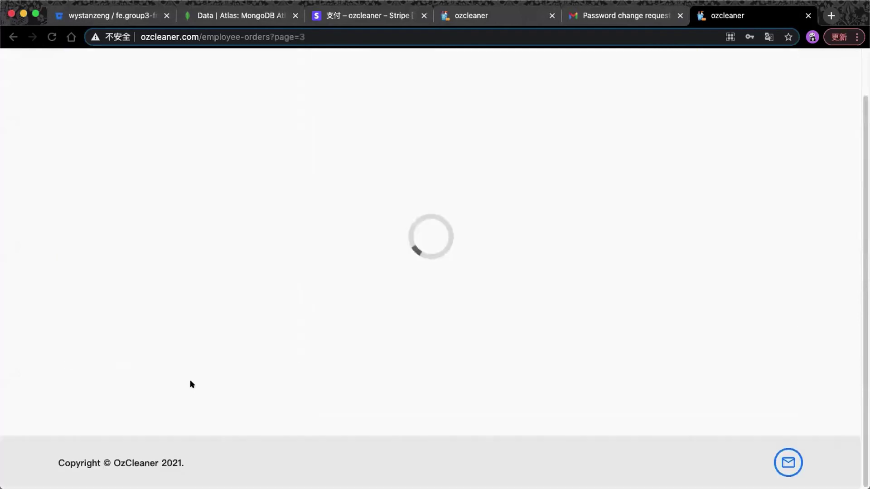
pyautogui.scroll(4, 191, 382)
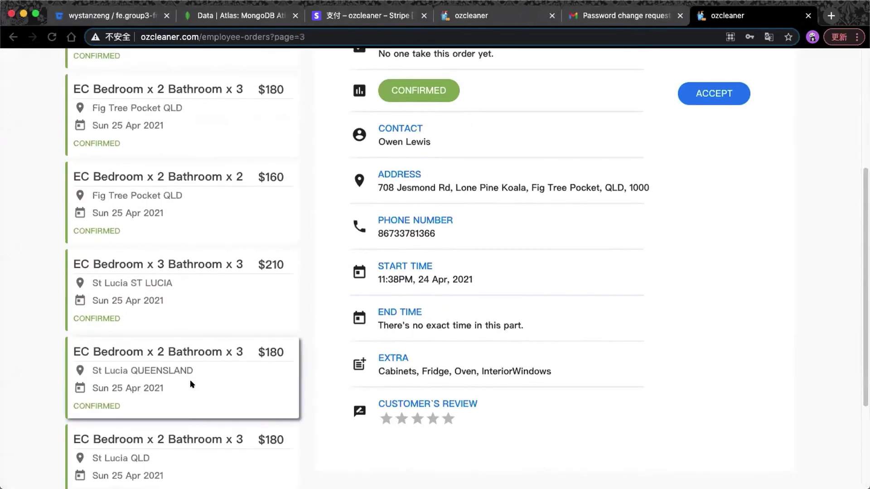
pyautogui.click(184, 375)
pyautogui.scroll(1, 204, 362)
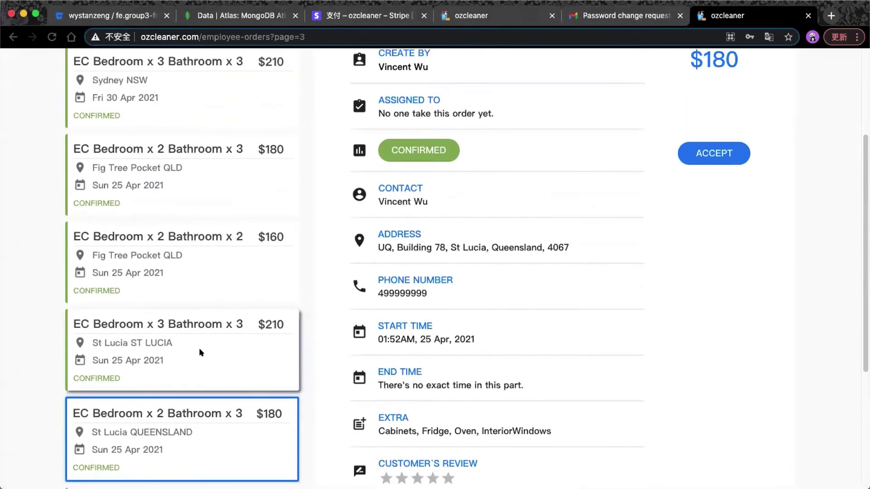
pyautogui.scroll(-5, 209, 350)
pyautogui.click(216, 380)
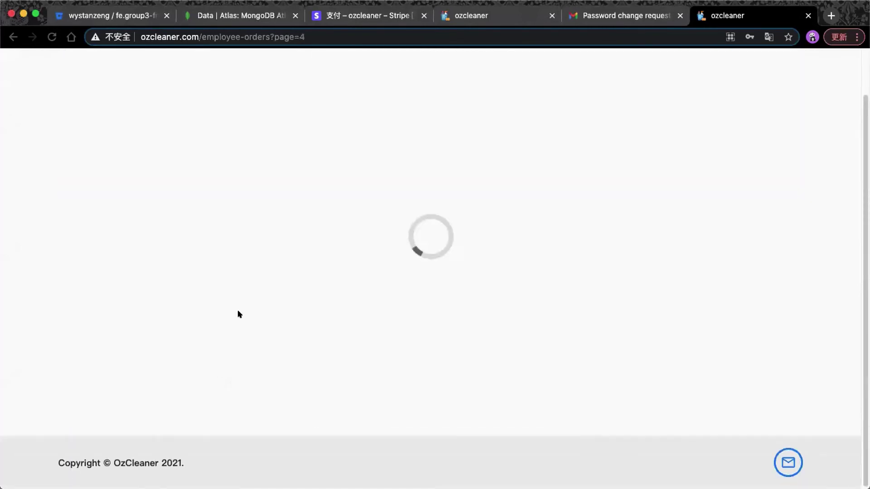
pyautogui.scroll(5, 208, 272)
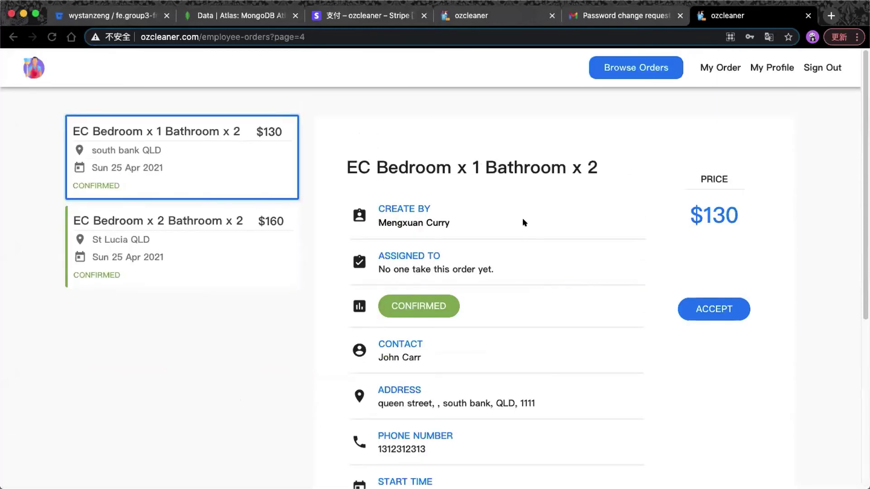
pyautogui.scroll(-1, 523, 219)
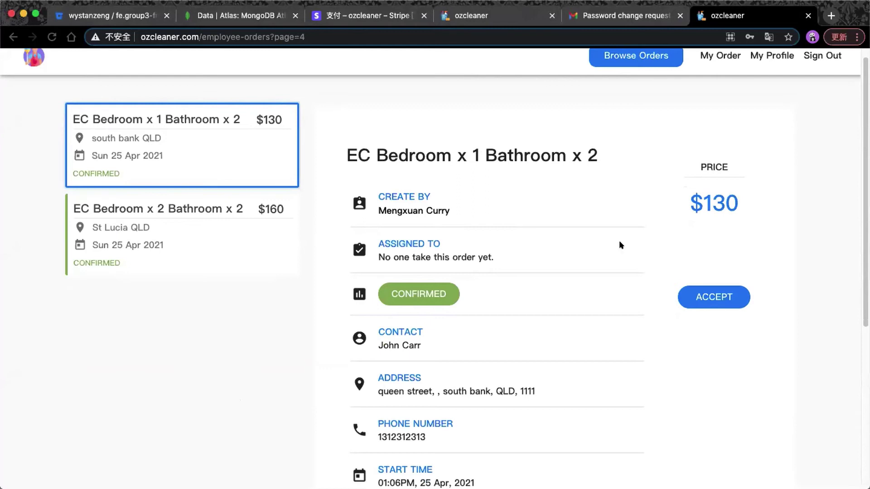
# Accept the $130 EC Bedroom x 1 Bathroom x 2 order and confirm with YES.
pyautogui.click(687, 293)
pyautogui.click(481, 311)
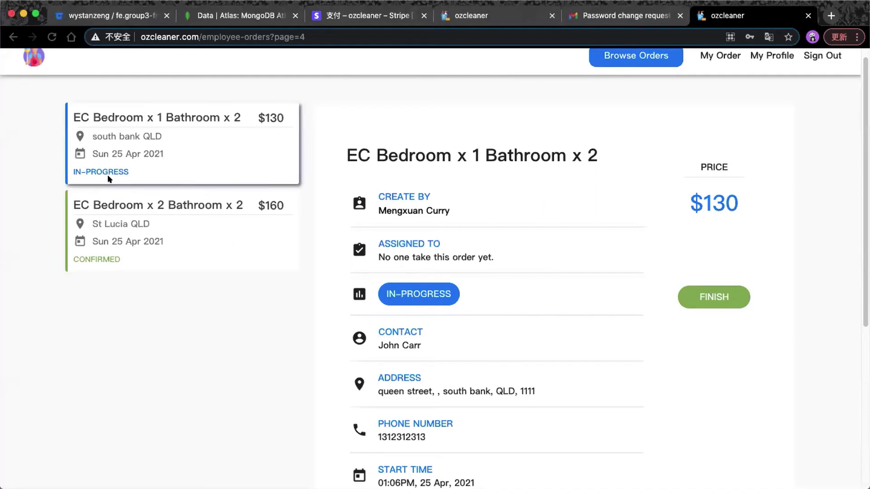
pyautogui.scroll(-1, 589, 292)
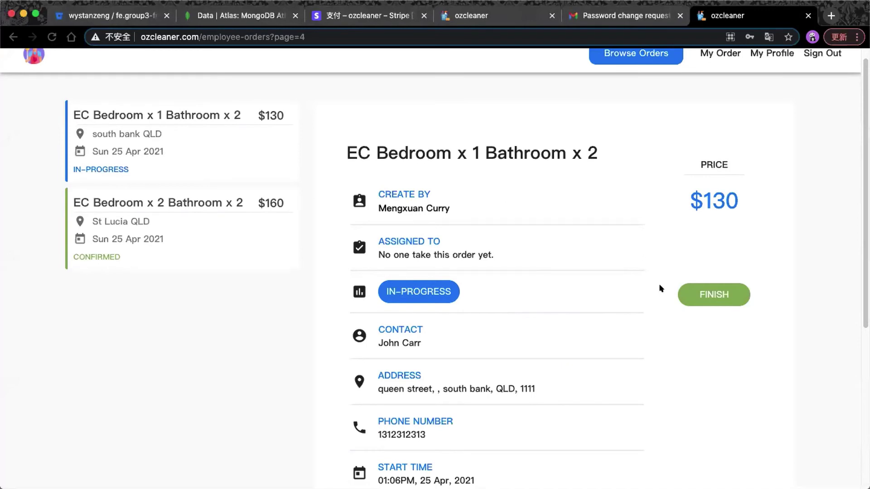
# Mark that order finished, then view the $160 St Lucia order.
pyautogui.click(682, 292)
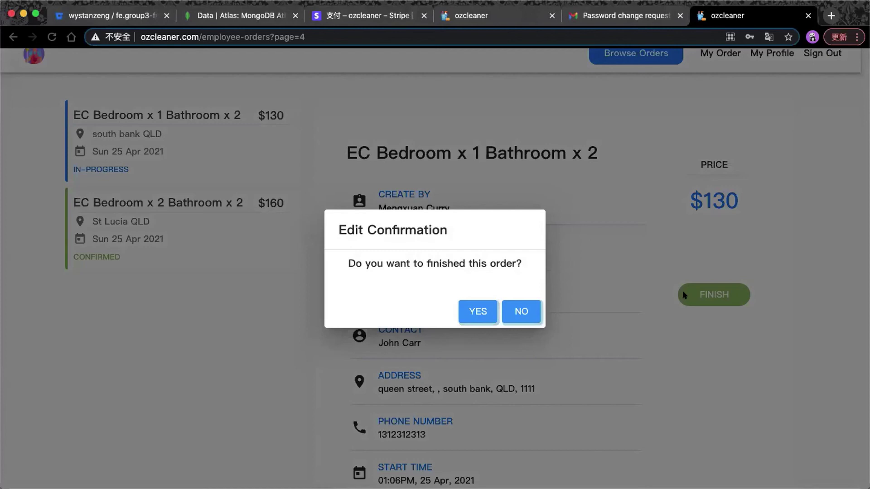
pyautogui.click(479, 311)
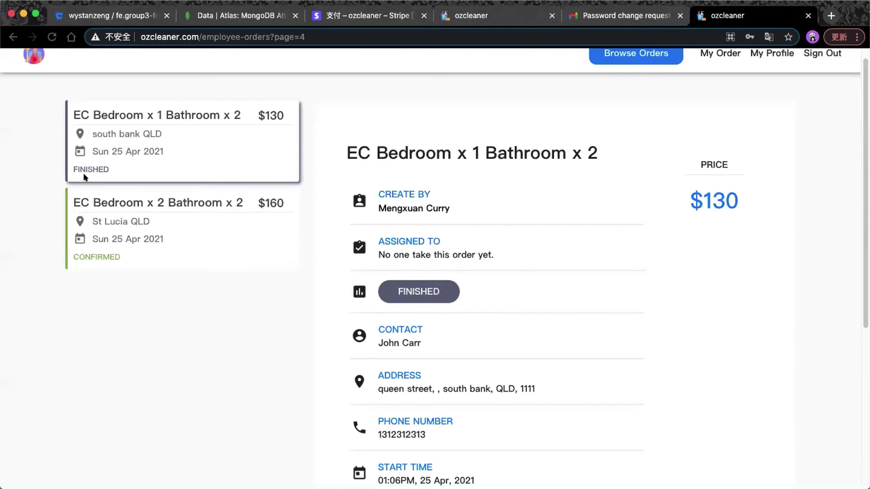
pyautogui.click(214, 241)
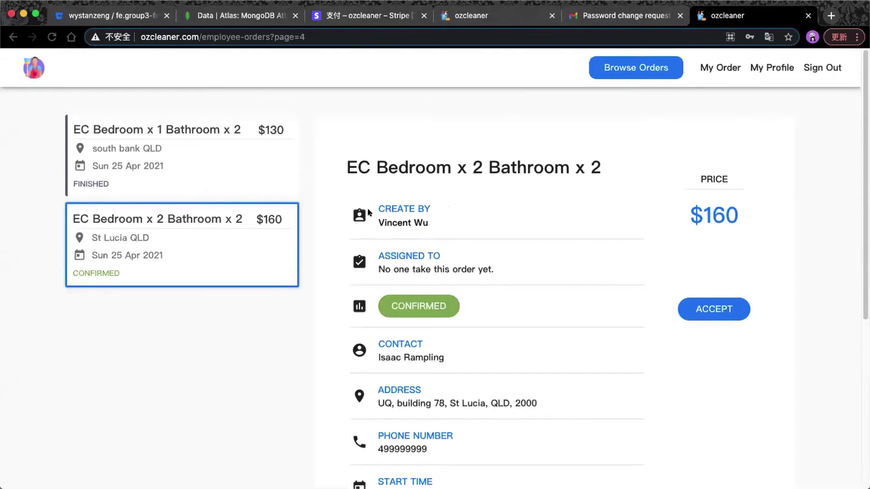
# View My Order history, noting the 4.2 review rating, and scroll through the first page.
pyautogui.click(715, 66)
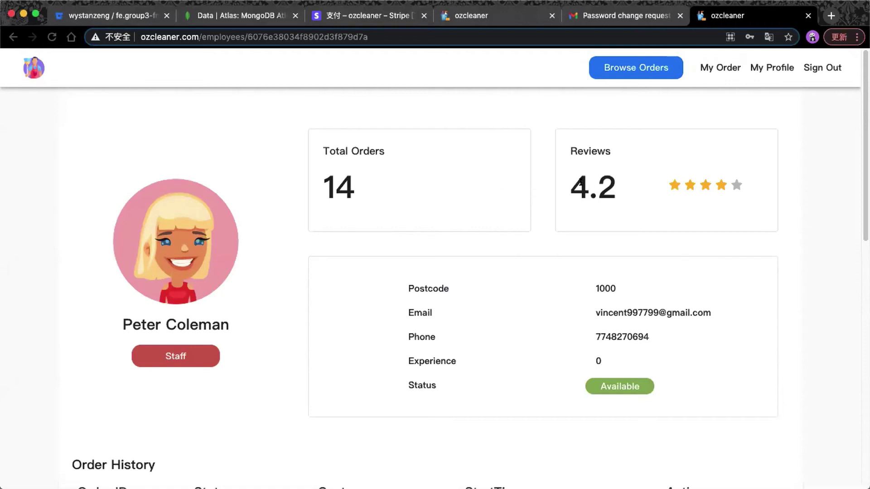
pyautogui.doubleClick(612, 186)
pyautogui.click(546, 198)
pyautogui.scroll(-1, 546, 199)
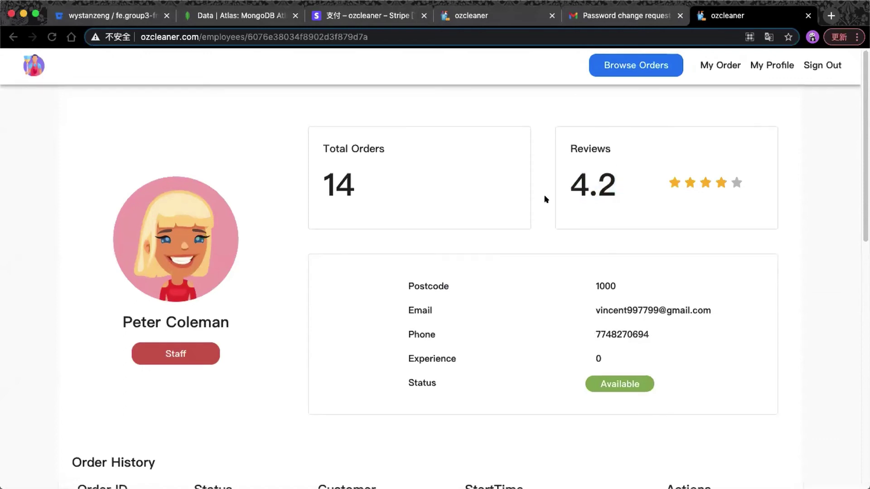
pyautogui.scroll(-2, 431, 224)
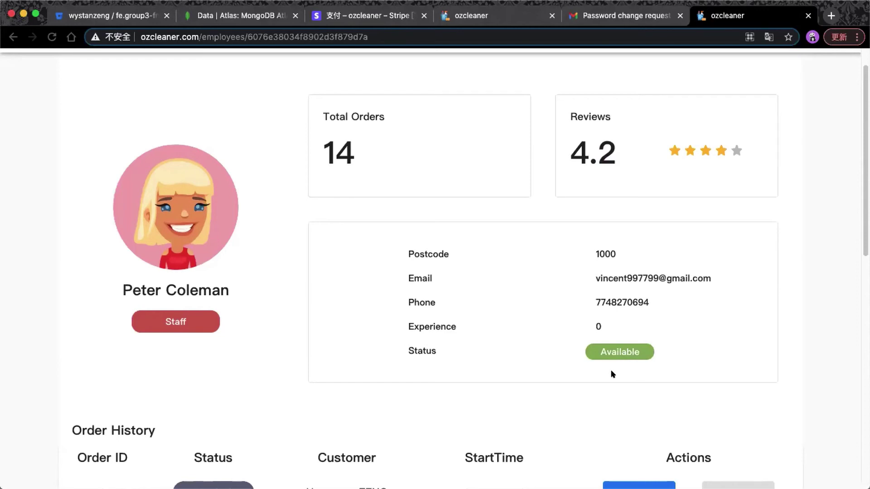
pyautogui.scroll(-1, 613, 372)
pyautogui.scroll(-3, 591, 364)
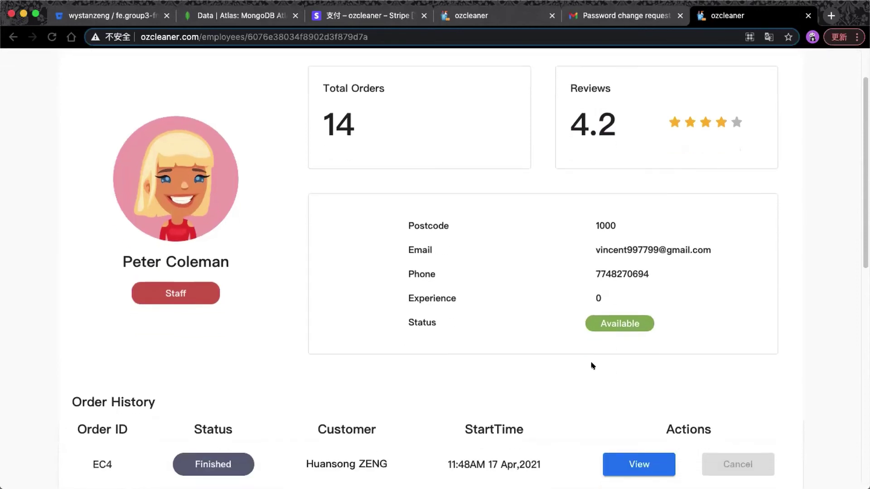
pyautogui.scroll(-5, 591, 365)
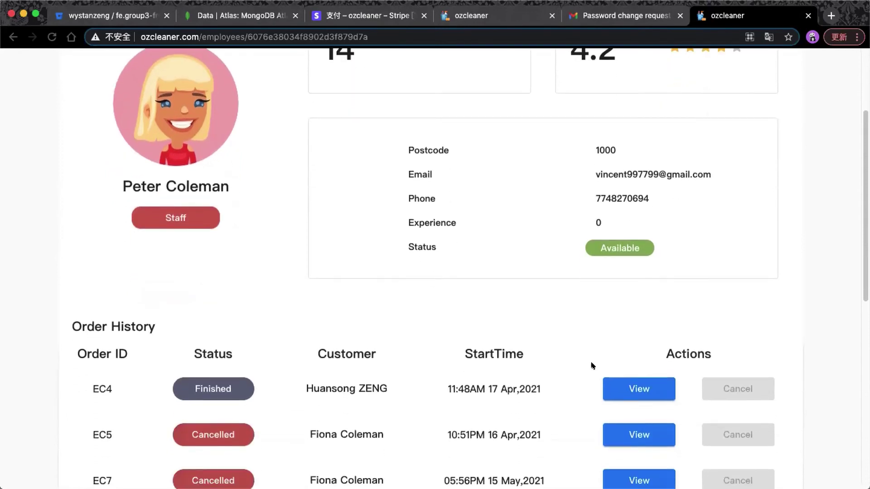
pyautogui.scroll(-10, 591, 365)
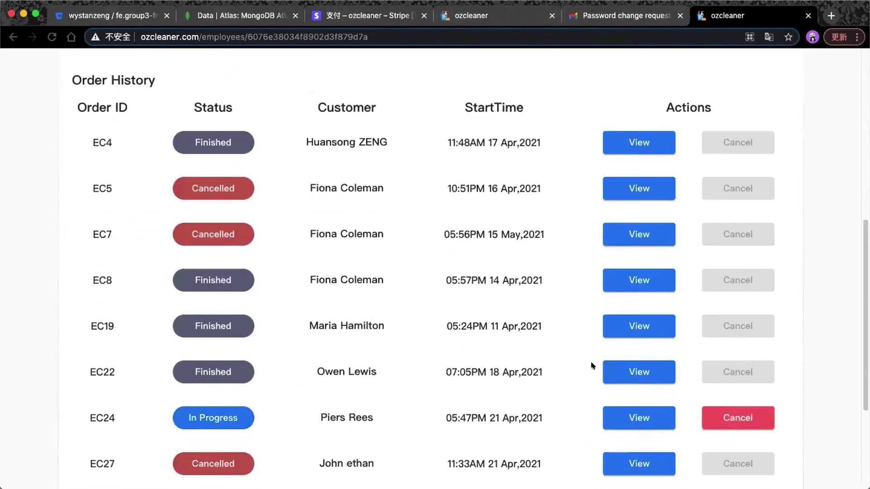
pyautogui.scroll(-7, 591, 366)
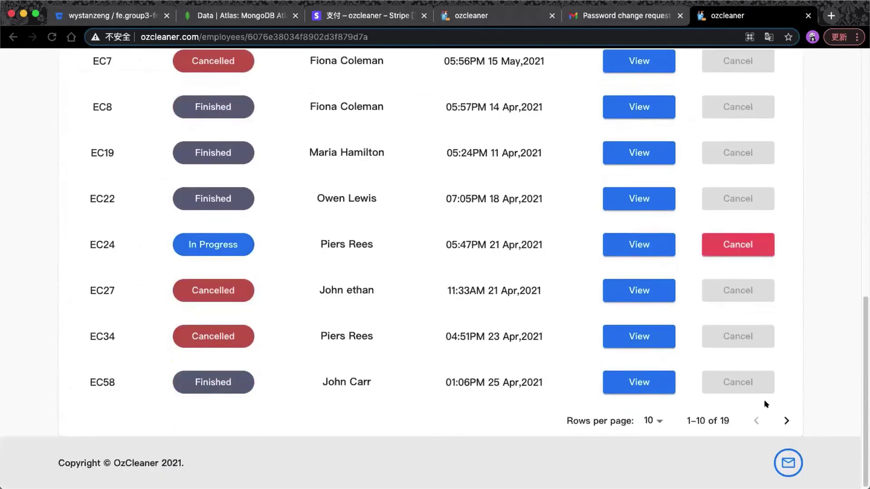
# Check the second page of order history, then return to Browse Orders.
pyautogui.click(786, 419)
pyautogui.scroll(9, 536, 344)
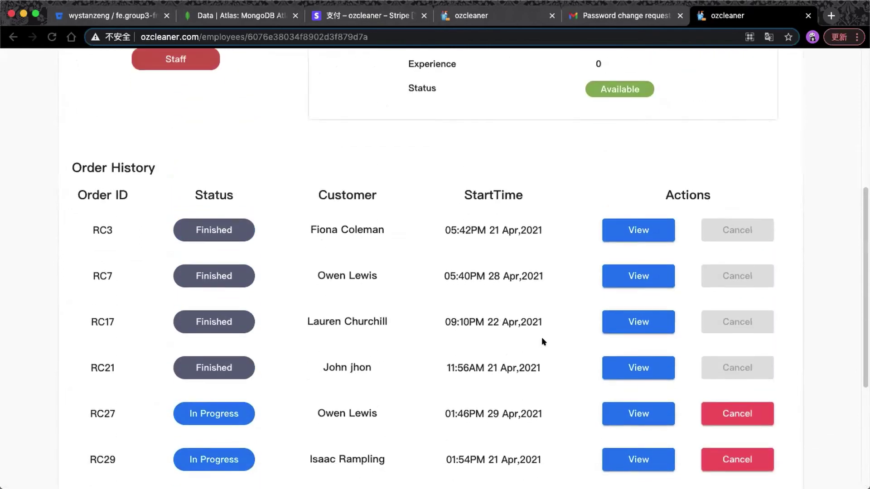
pyautogui.scroll(-9, 543, 340)
pyautogui.scroll(15, 584, 353)
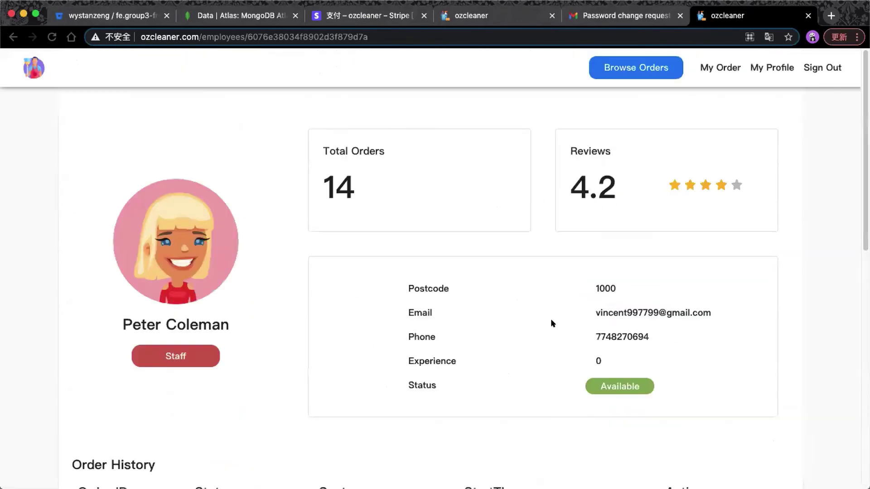
pyautogui.click(648, 64)
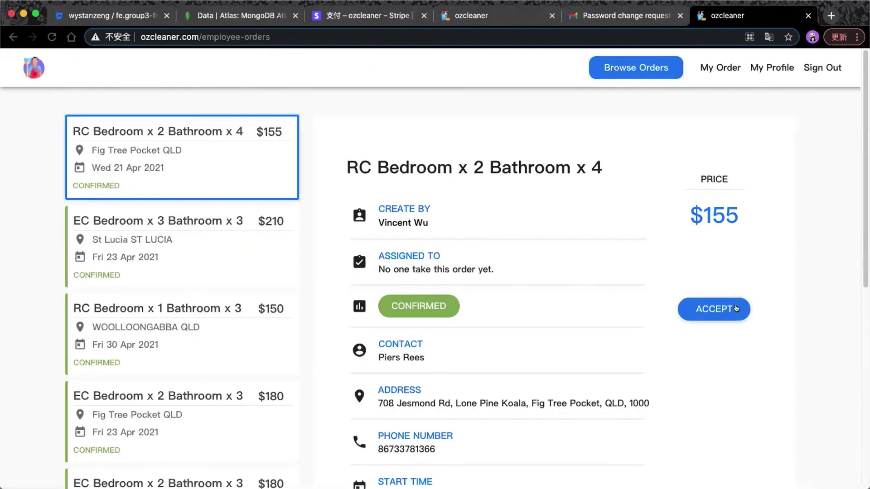
# Accept the $155 RC Bedroom x 2 Bathroom x 4 order and go to My Order.
pyautogui.click(727, 309)
pyautogui.click(469, 311)
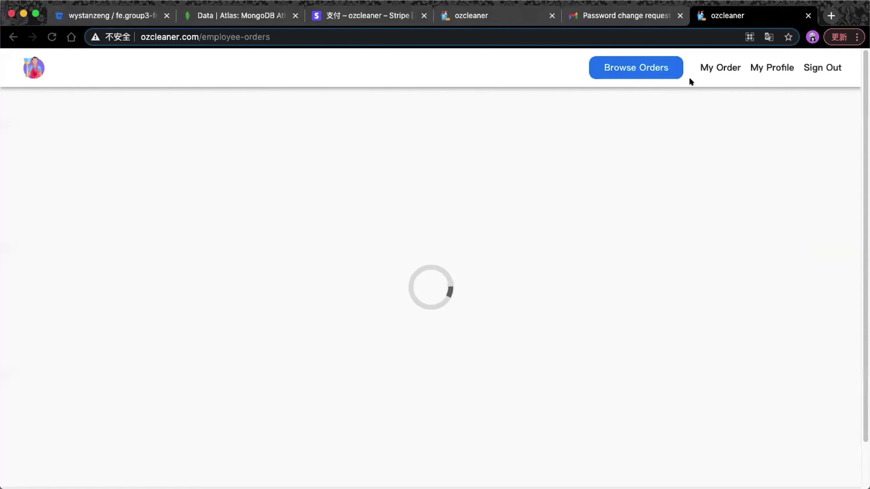
pyautogui.click(720, 68)
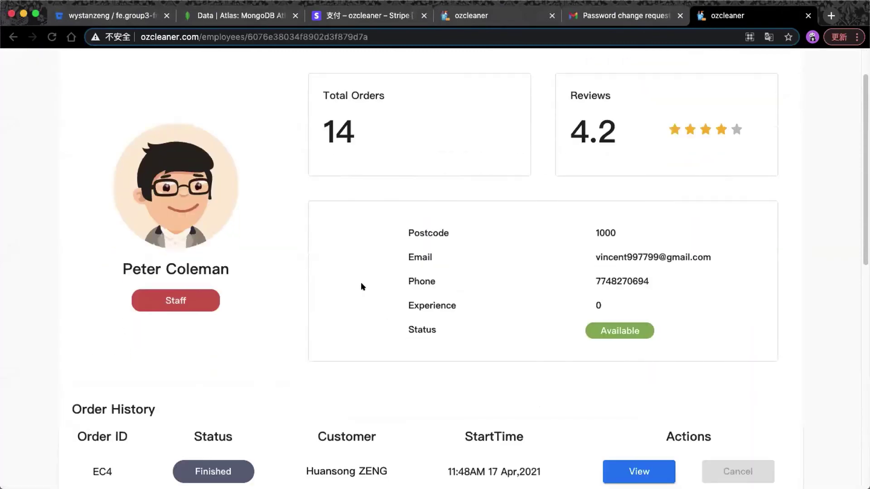
# Show 100 rows per page and mark order EC24 as finished.
pyautogui.scroll(-10, 361, 285)
pyautogui.click(647, 422)
pyautogui.click(640, 462)
pyautogui.scroll(8, 640, 457)
pyautogui.scroll(6, 531, 358)
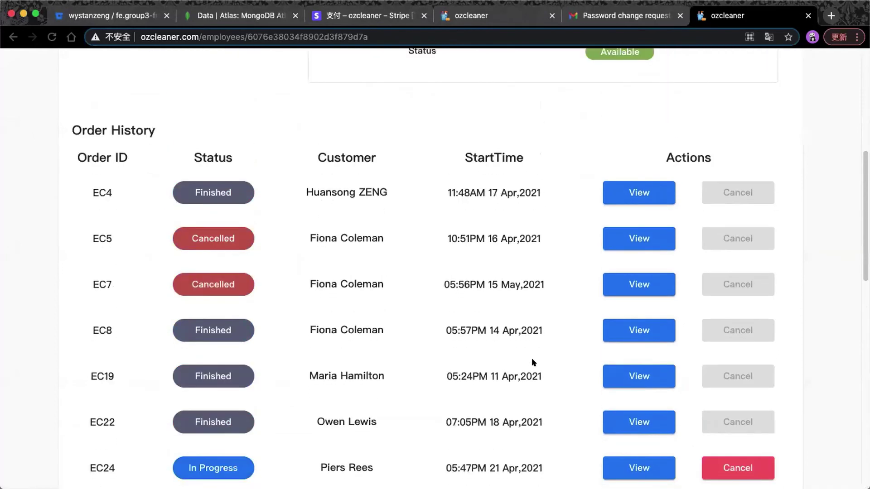
pyautogui.scroll(-1, 594, 358)
pyautogui.click(647, 435)
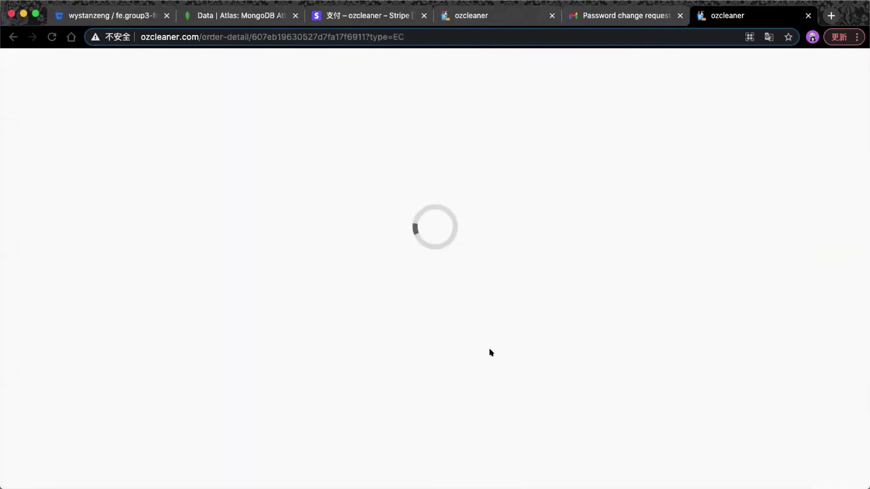
pyautogui.scroll(-3, 447, 326)
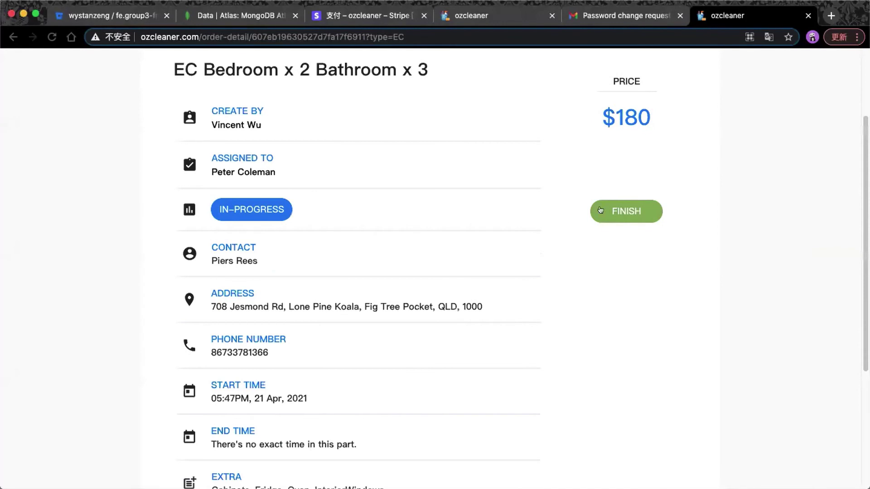
pyautogui.click(625, 210)
pyautogui.click(477, 306)
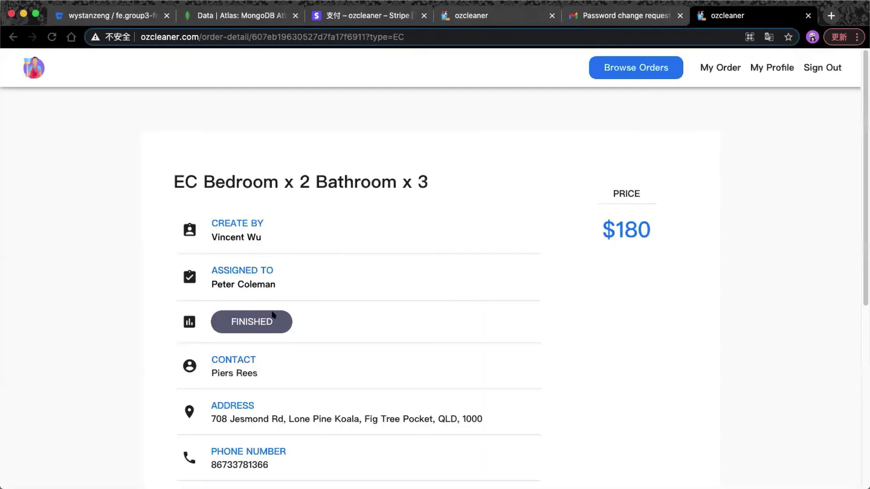
# List all orders at 100 rows per page to verify EC24 is Finished, then view My Profile.
pyautogui.click(731, 68)
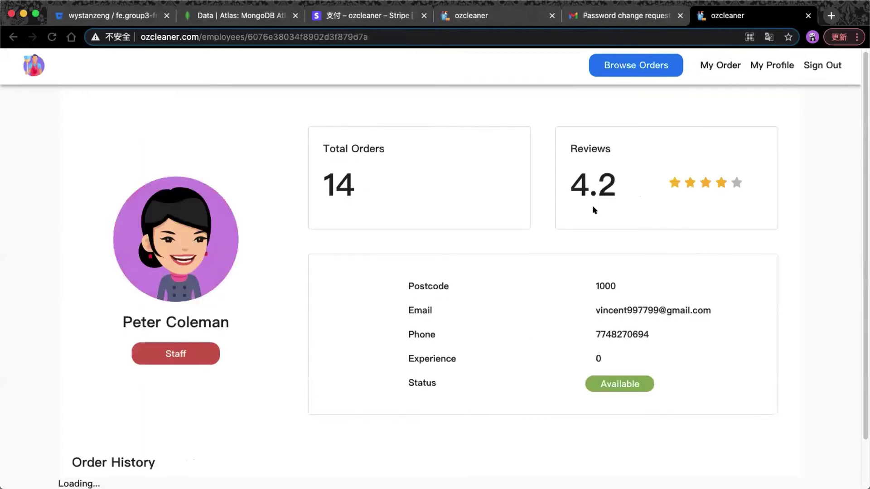
pyautogui.scroll(-10, 593, 212)
pyautogui.click(651, 421)
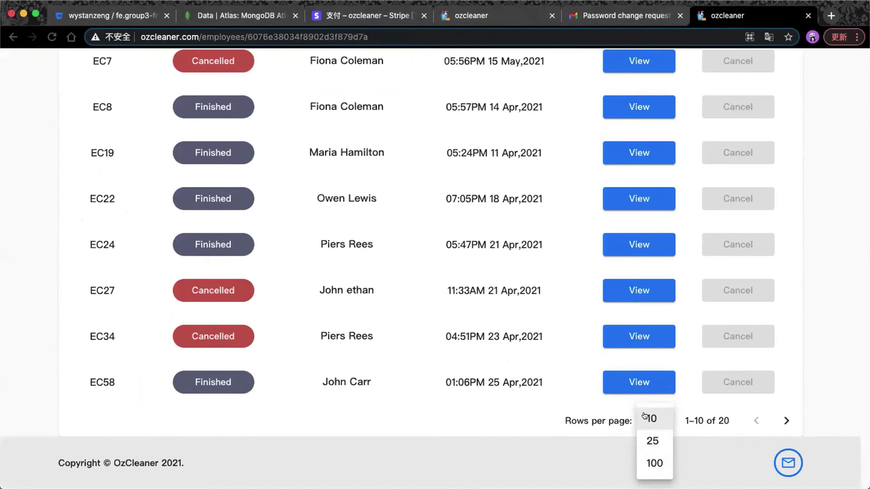
pyautogui.click(652, 462)
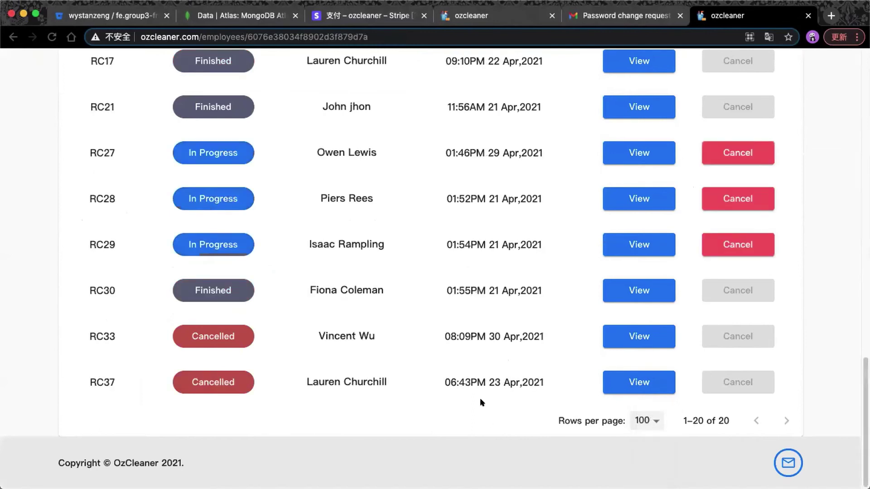
pyautogui.scroll(15, 481, 402)
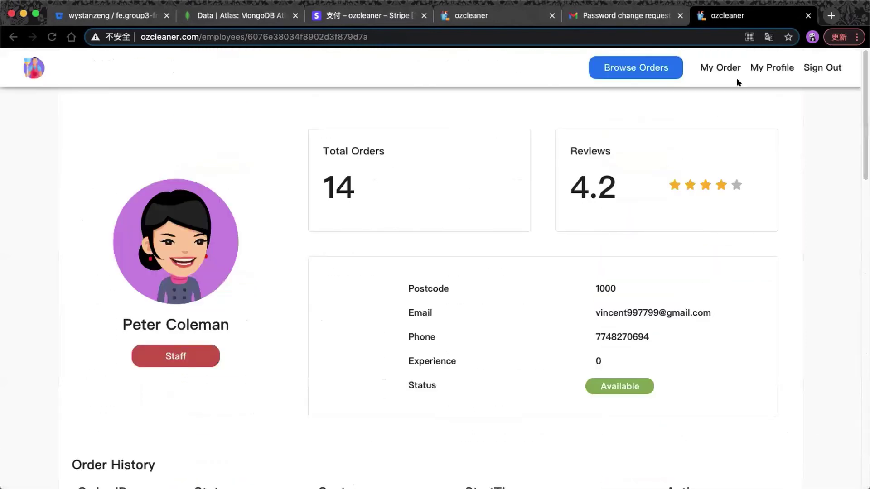
pyautogui.click(766, 67)
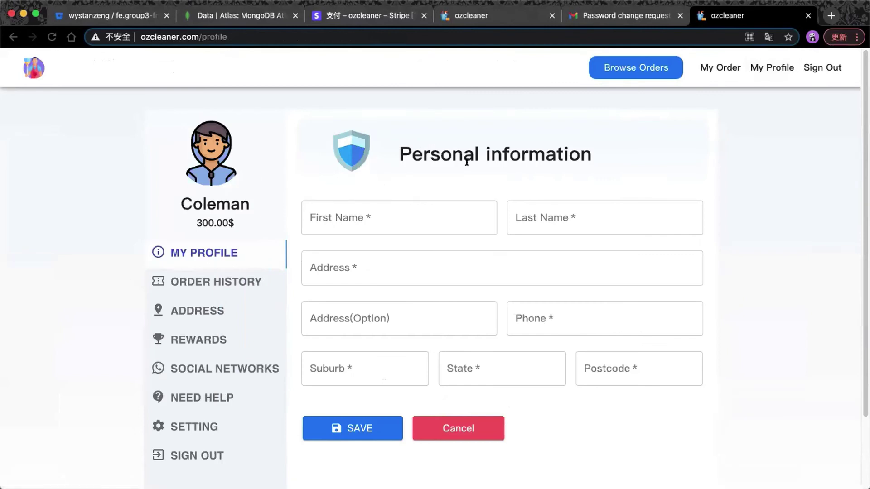
# Sign out of the employee account and log in with the saved admin e-mail and password.
pyautogui.click(823, 68)
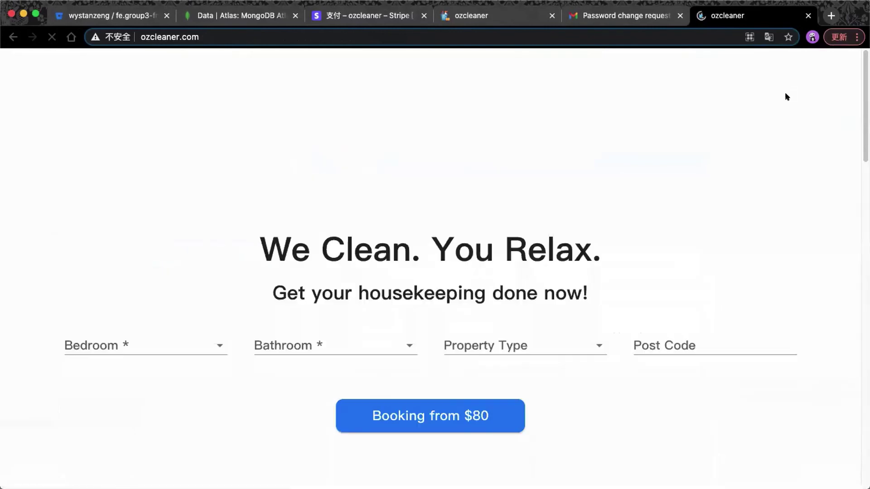
pyautogui.click(822, 68)
pyautogui.click(469, 136)
pyautogui.click(411, 235)
pyautogui.click(408, 268)
pyautogui.click(408, 290)
pyautogui.write('1234567')
pyautogui.press('Return')
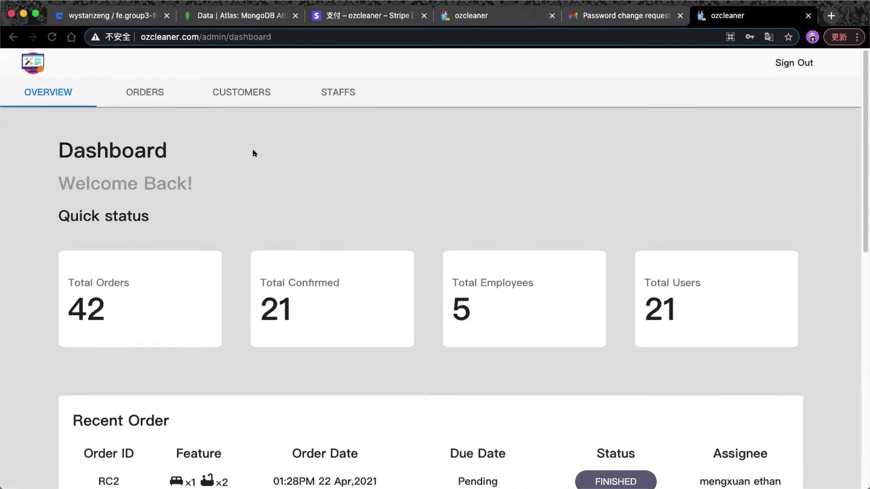
# Scroll through the dashboard's 42 total orders, recent orders and customers, then go to ORDERS.
pyautogui.click(151, 86)
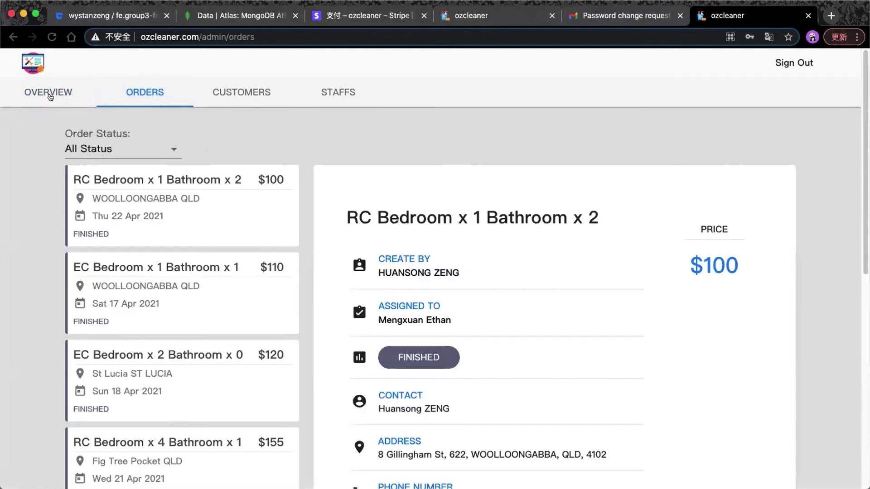
pyautogui.click(26, 92)
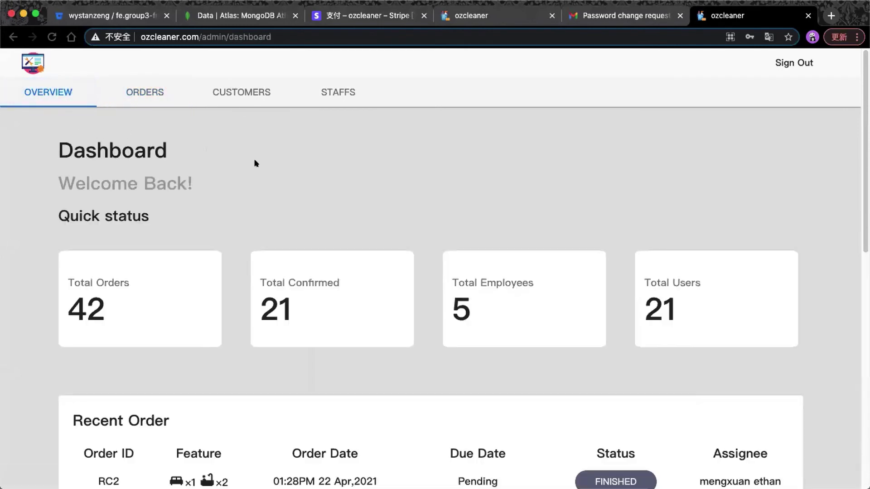
pyautogui.scroll(-3, 256, 163)
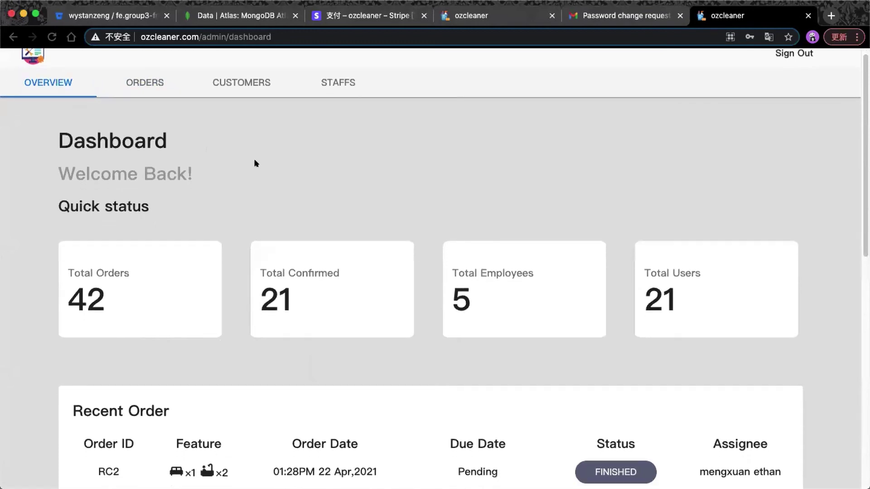
pyautogui.scroll(1, 256, 163)
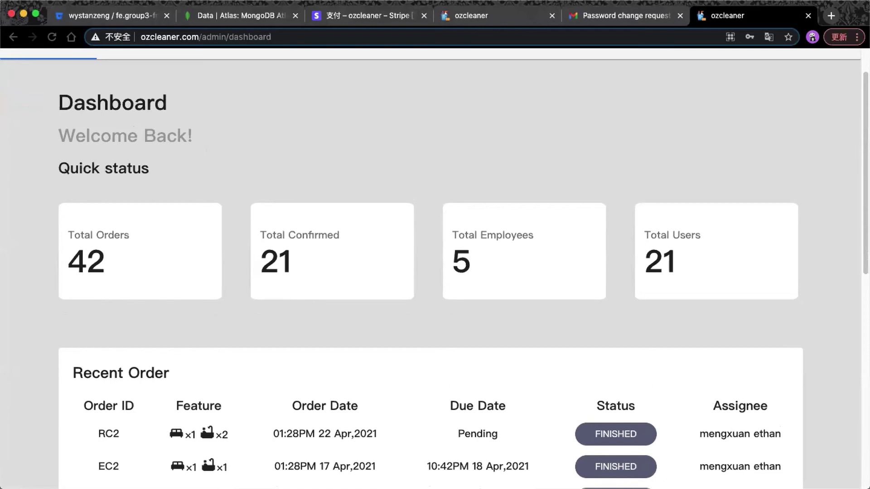
pyautogui.scroll(-4, 668, 268)
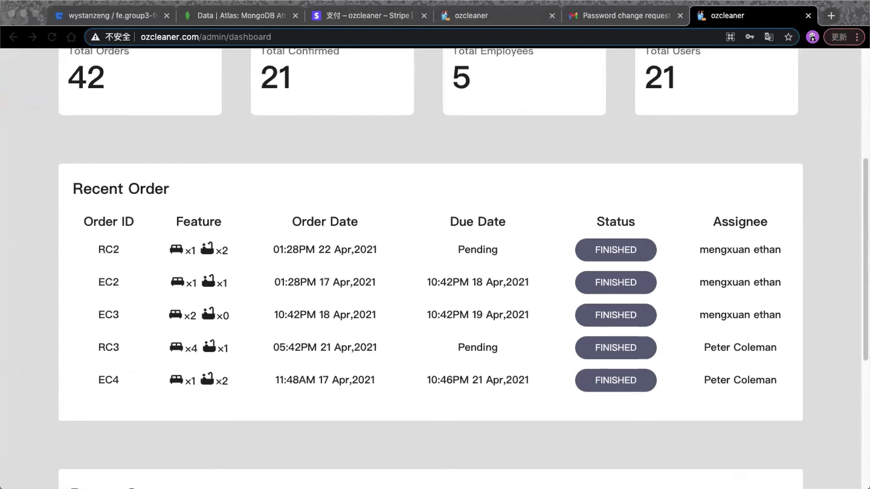
pyautogui.scroll(-6, 303, 304)
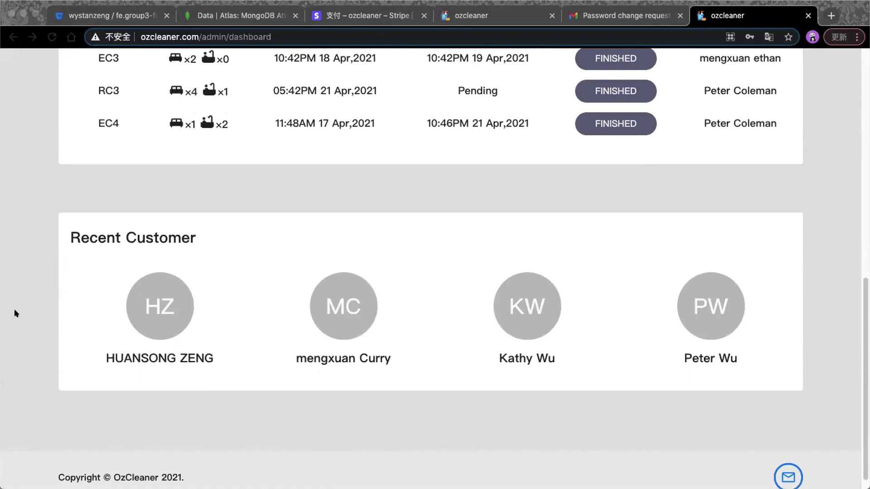
pyautogui.scroll(10, 224, 265)
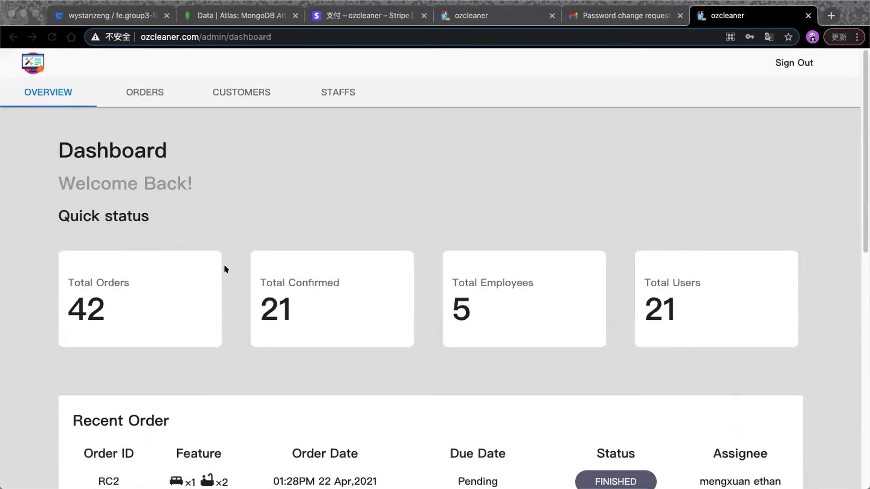
pyautogui.click(145, 92)
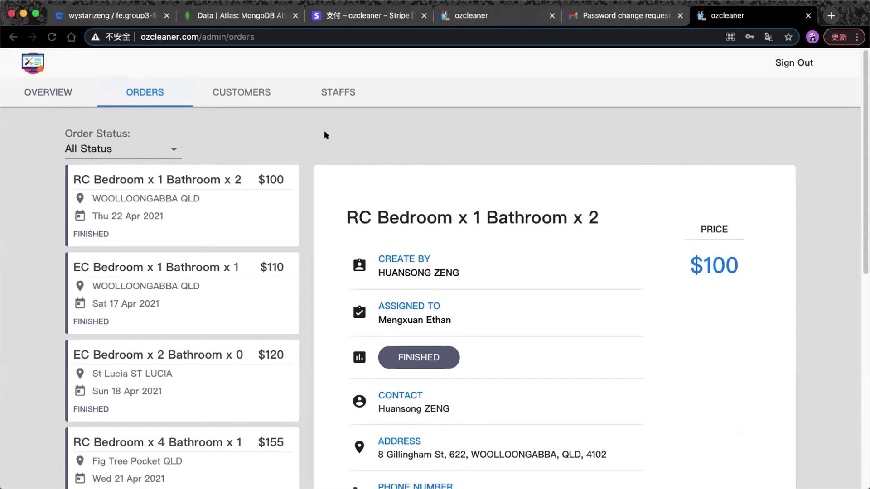
# Filter the orders list by Confirmed, Cancelled, Finished and then In Progress status.
pyautogui.scroll(-1, 252, 156)
pyautogui.scroll(1, 251, 155)
pyautogui.click(171, 147)
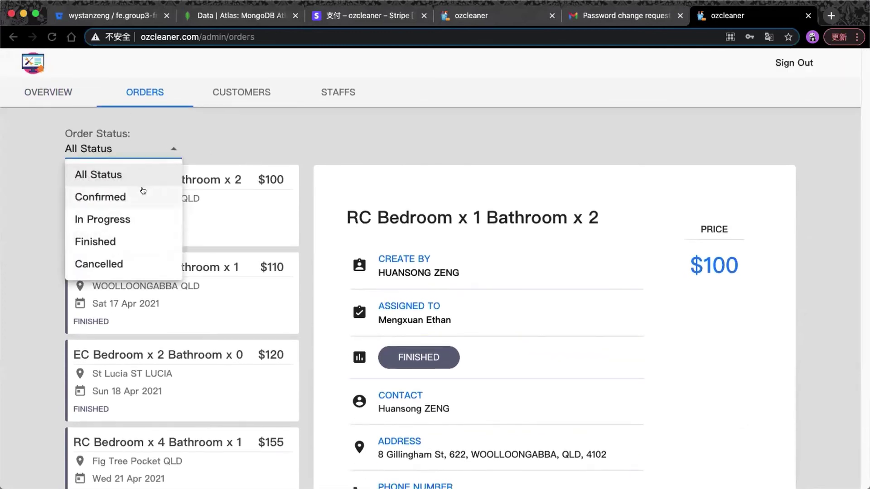
pyautogui.click(143, 195)
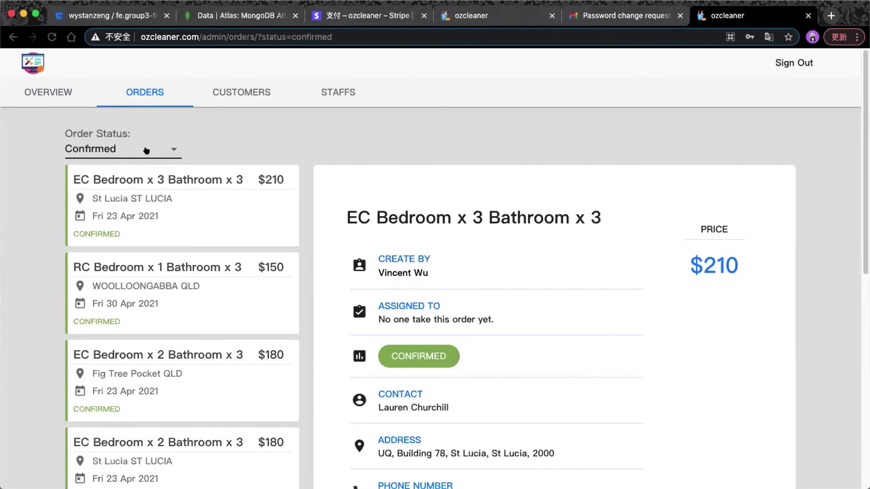
pyautogui.click(146, 150)
pyautogui.click(170, 260)
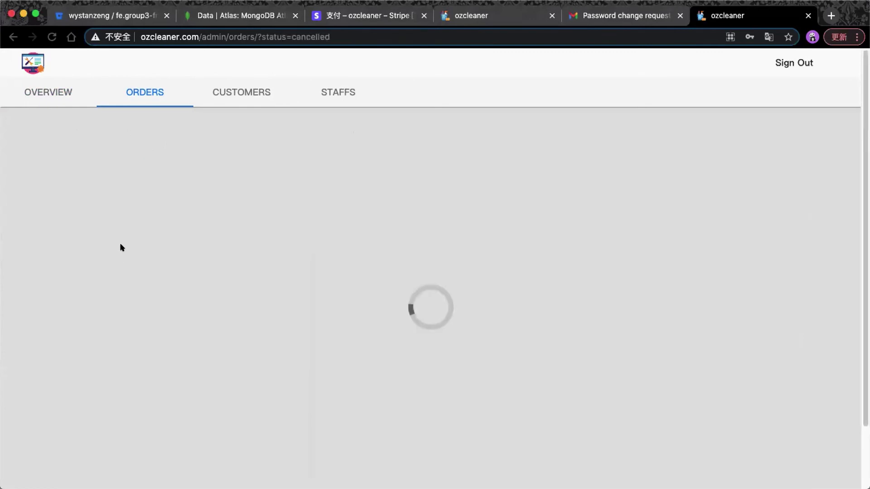
pyautogui.scroll(-1, 136, 190)
pyautogui.click(157, 130)
pyautogui.click(119, 225)
pyautogui.click(138, 147)
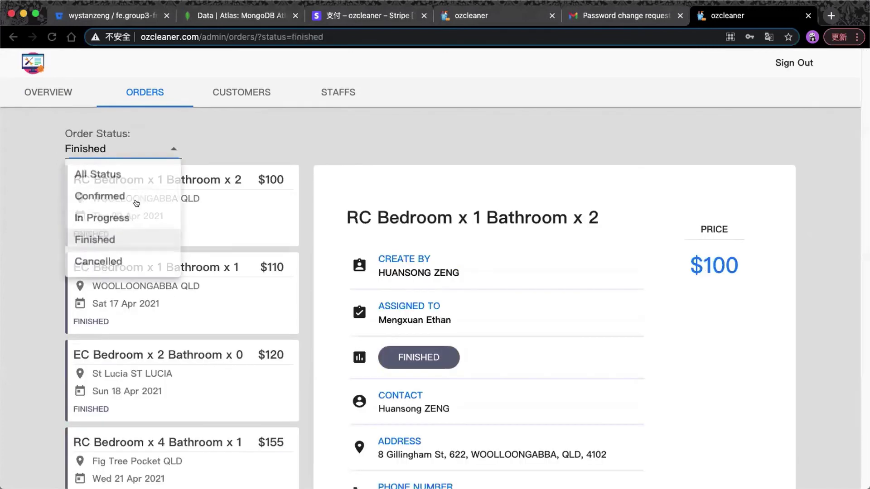
pyautogui.click(131, 219)
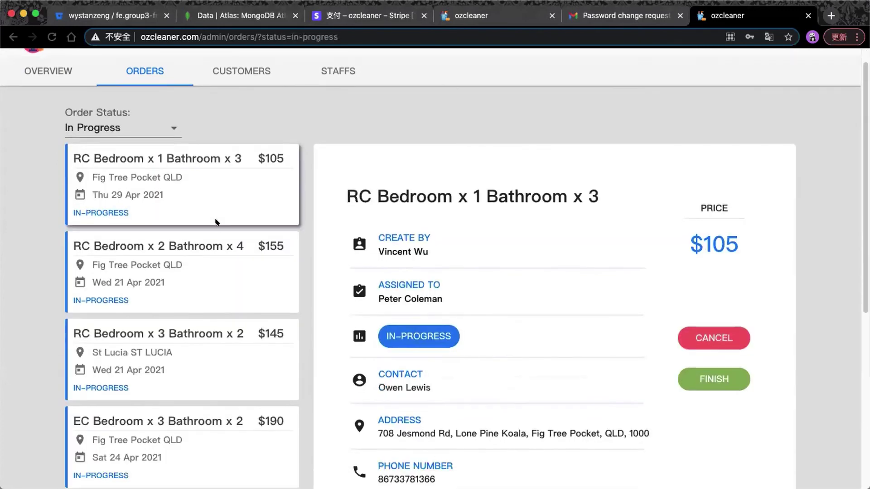
# View details of two in-progress orders, including the $145 one.
pyautogui.click(199, 251)
pyautogui.scroll(-3, 200, 241)
pyautogui.click(200, 241)
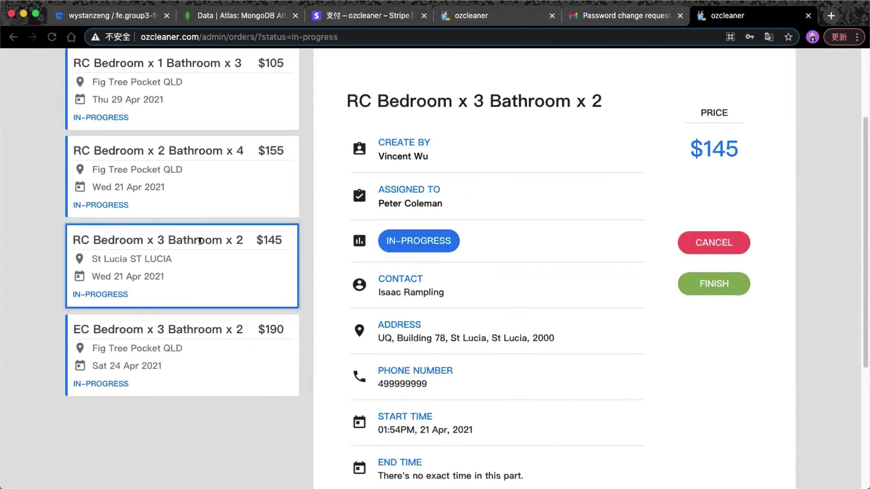
pyautogui.scroll(-2, 200, 241)
pyautogui.scroll(3, 204, 245)
# Reset to All Status and browse pages 16 and 14, viewing the $150 cancelled and $160 confirmed orders.
pyautogui.click(156, 56)
pyautogui.click(129, 85)
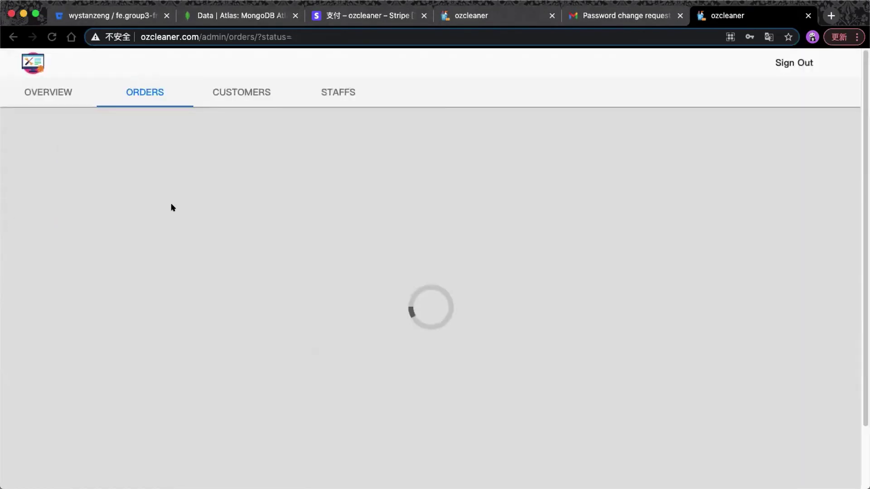
pyautogui.scroll(-5, 175, 212)
pyautogui.click(245, 374)
pyautogui.scroll(-2, 200, 368)
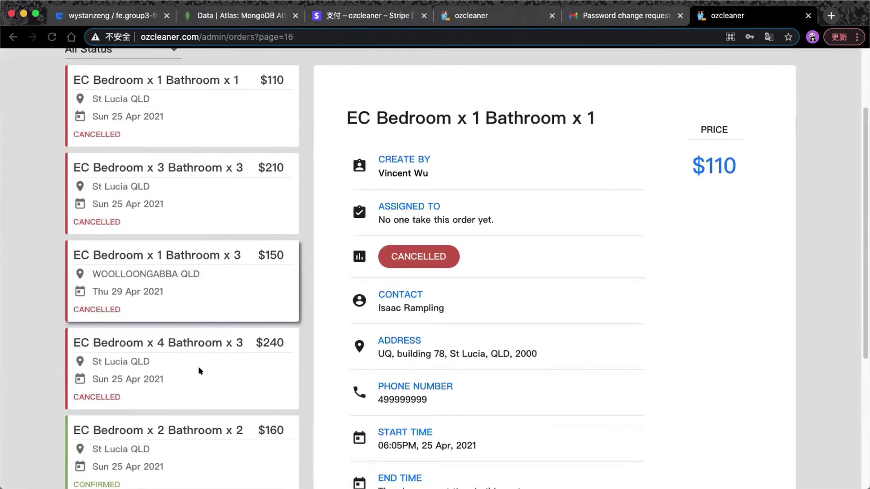
pyautogui.scroll(-3, 198, 369)
pyautogui.scroll(3, 196, 358)
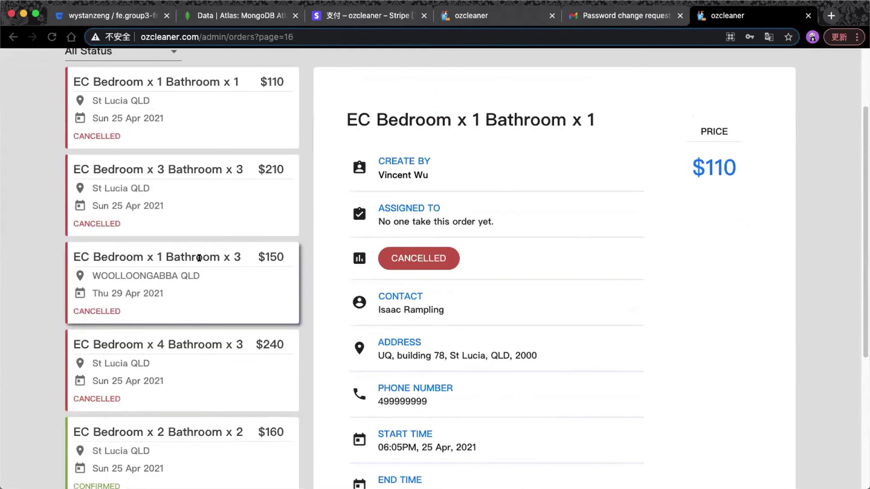
pyautogui.click(199, 258)
pyautogui.scroll(-1, 191, 345)
pyautogui.click(171, 401)
pyautogui.scroll(-2, 177, 402)
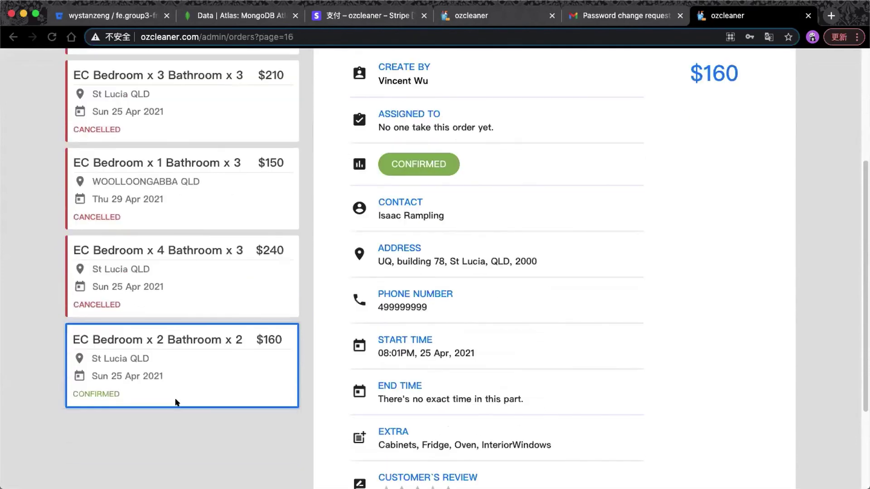
pyautogui.scroll(-1, 176, 402)
pyautogui.click(205, 456)
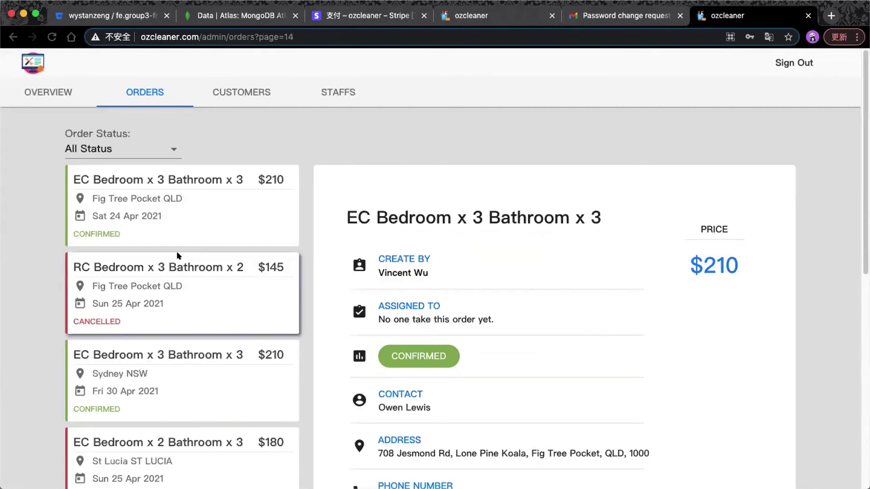
pyautogui.scroll(-1, 178, 254)
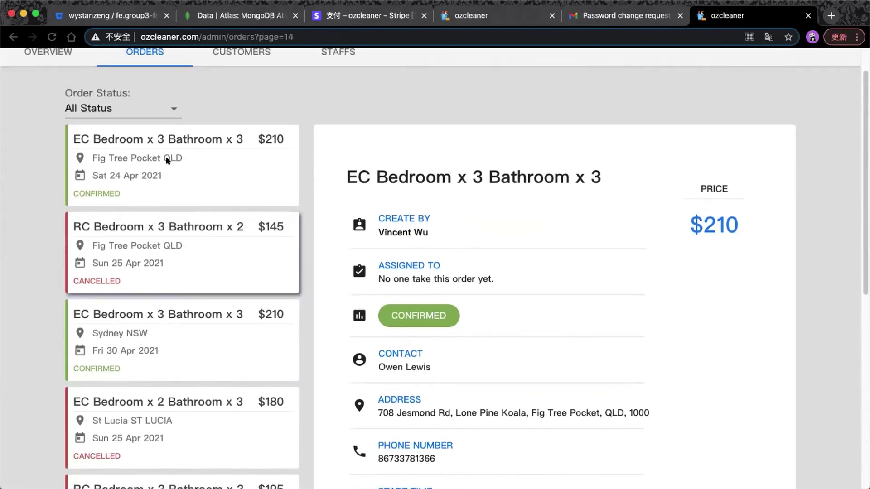
# Filter to In Progress again and view the $155 Bedroom x 2 Bathroom x 4 order.
pyautogui.click(171, 104)
pyautogui.click(137, 180)
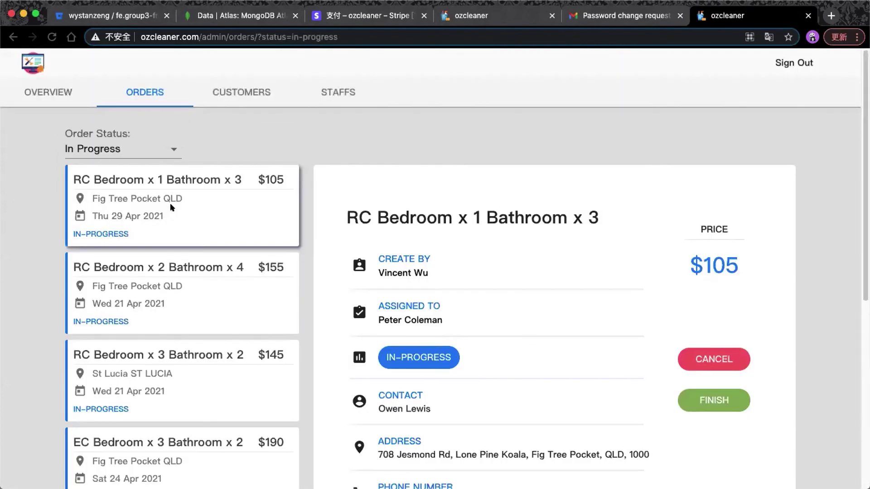
pyautogui.scroll(-1, 204, 227)
pyautogui.click(235, 245)
pyautogui.scroll(-3, 648, 294)
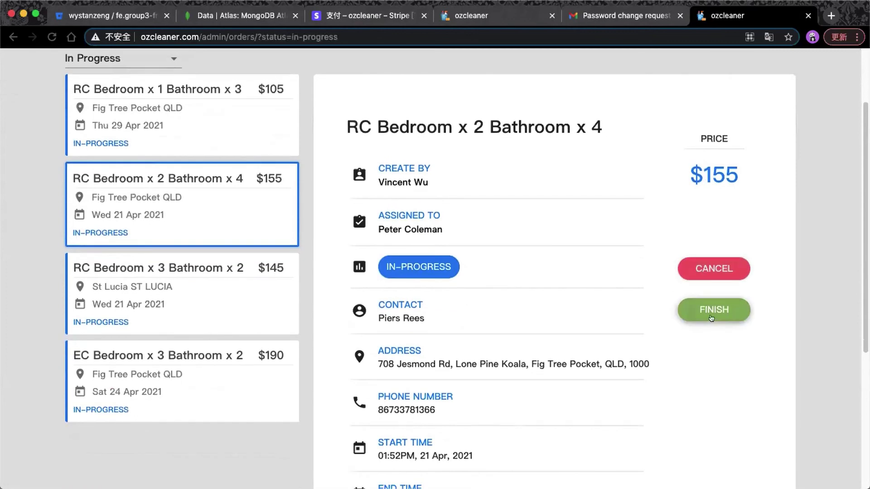
# Revert the $155 RC Bedroom x 2 Bathroom x 4 order to CONFIRMED and check its label.
pyautogui.click(704, 272)
pyautogui.click(514, 312)
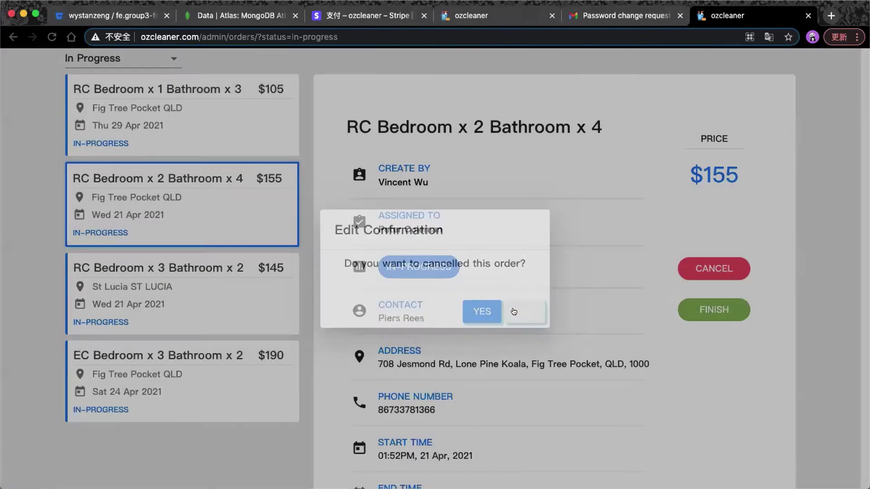
pyautogui.click(711, 268)
pyautogui.click(471, 311)
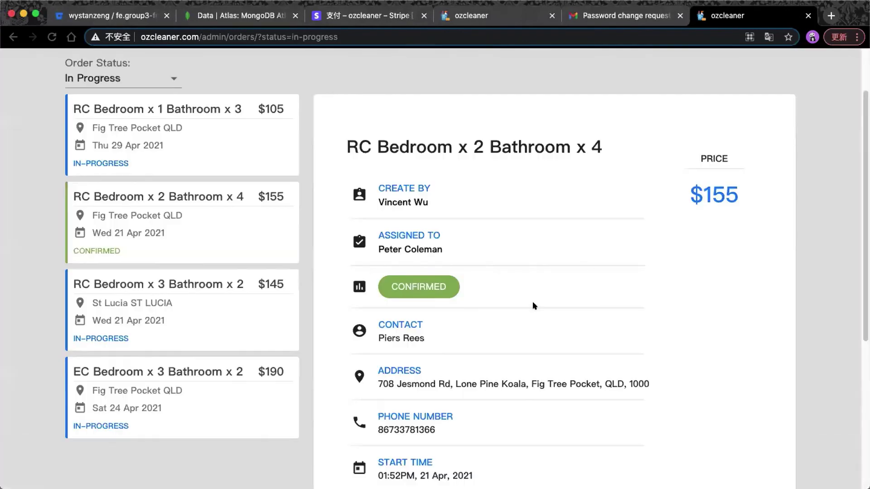
pyautogui.click(225, 247)
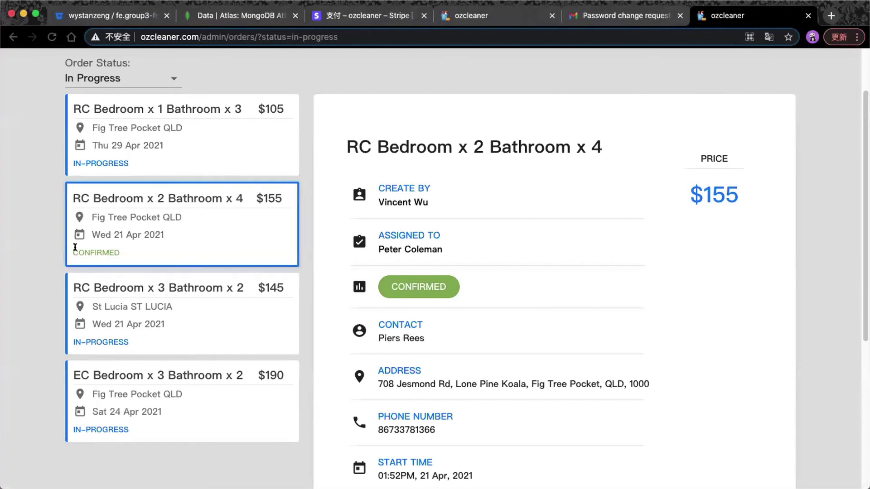
pyautogui.moveTo(73, 246); pyautogui.dragTo(113, 249)
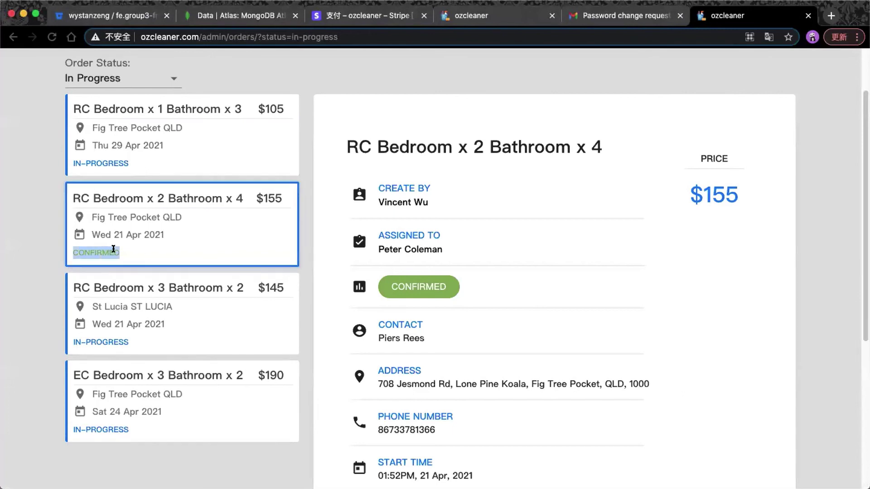
pyautogui.click(148, 253)
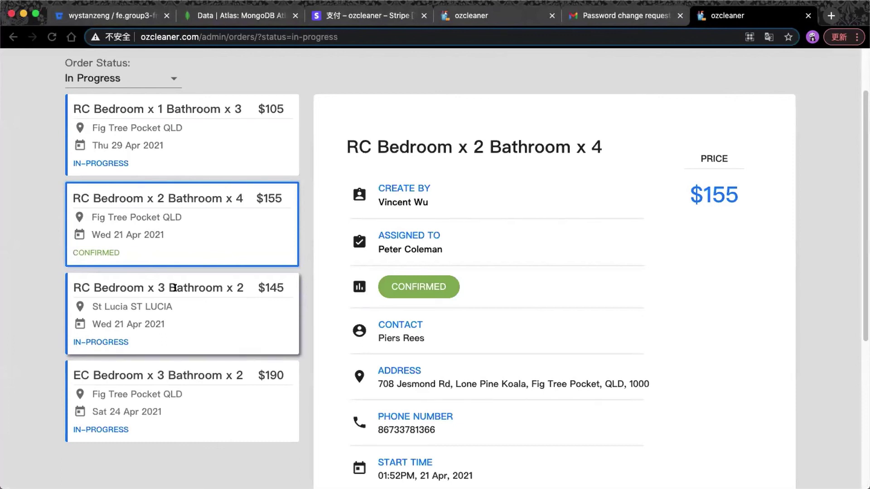
# Mark the $145 RC Bedroom x 3 Bathroom x 2 order finished and check its FINISHED label.
pyautogui.click(175, 288)
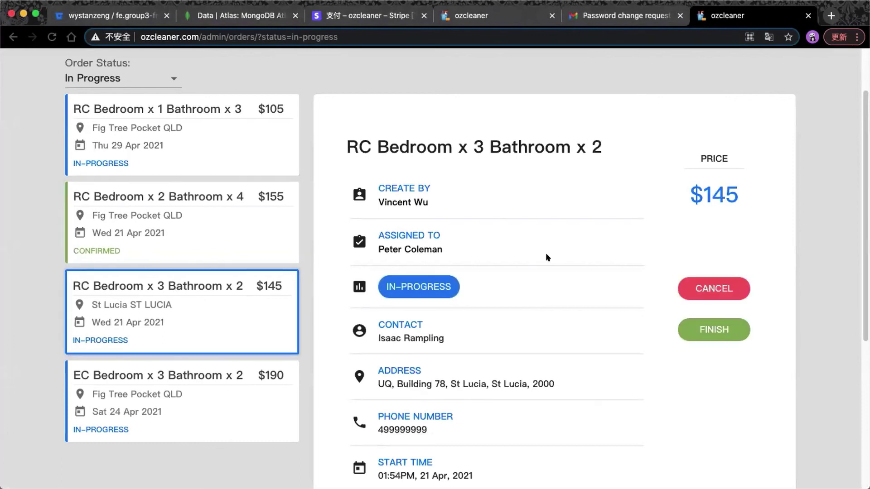
pyautogui.scroll(-1, 546, 254)
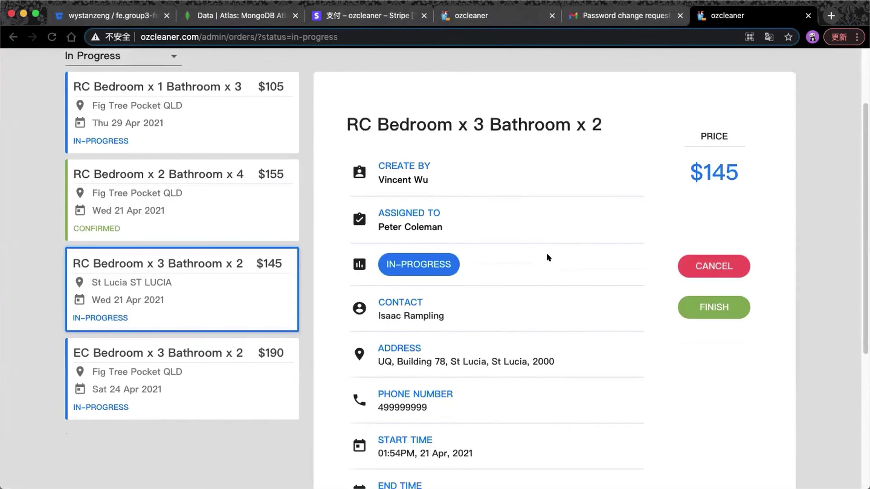
pyautogui.click(714, 305)
pyautogui.click(478, 311)
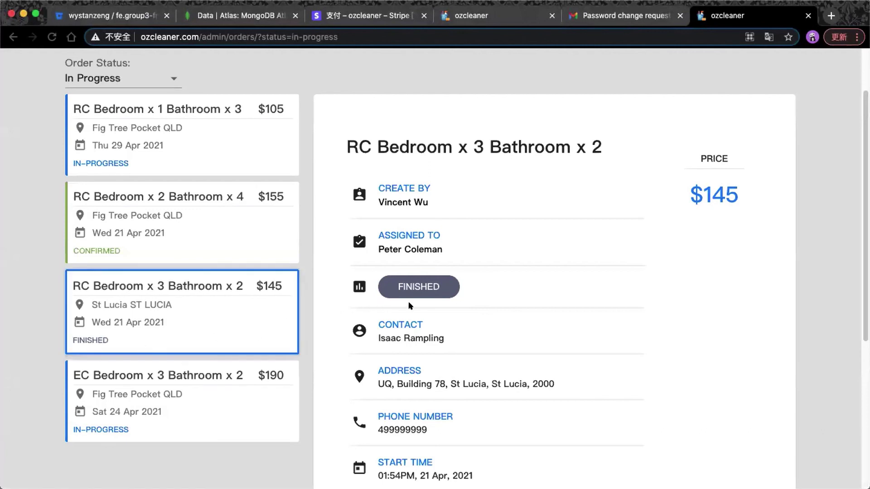
pyautogui.doubleClick(83, 342)
pyautogui.scroll(-3, 267, 324)
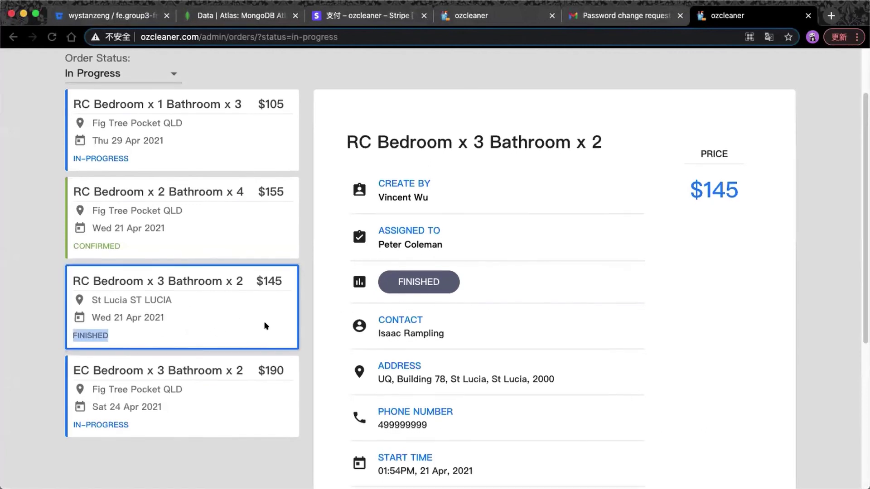
pyautogui.scroll(5, 266, 325)
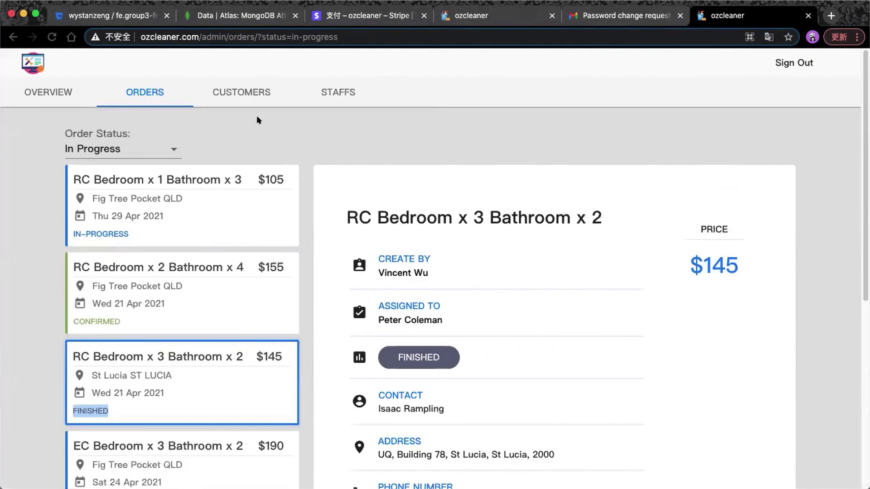
pyautogui.click(243, 93)
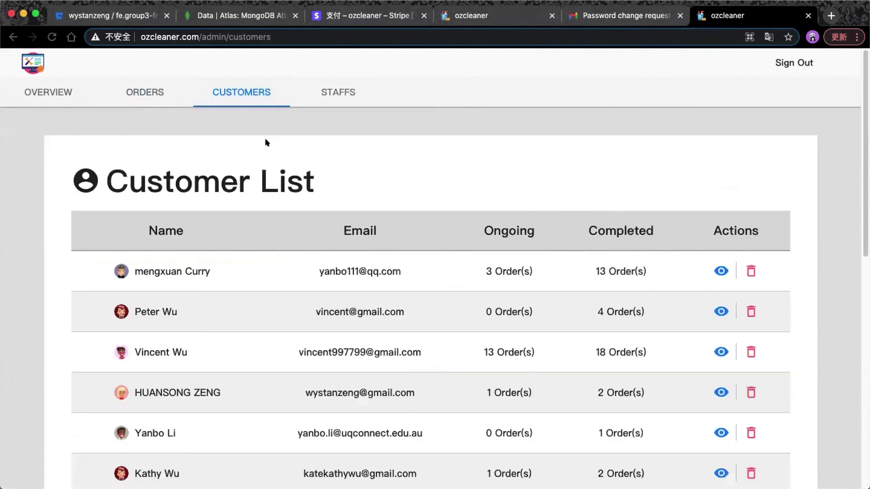
# Browse both pages of the customer list, then bring up the Staffs list.
pyautogui.scroll(-1, 271, 146)
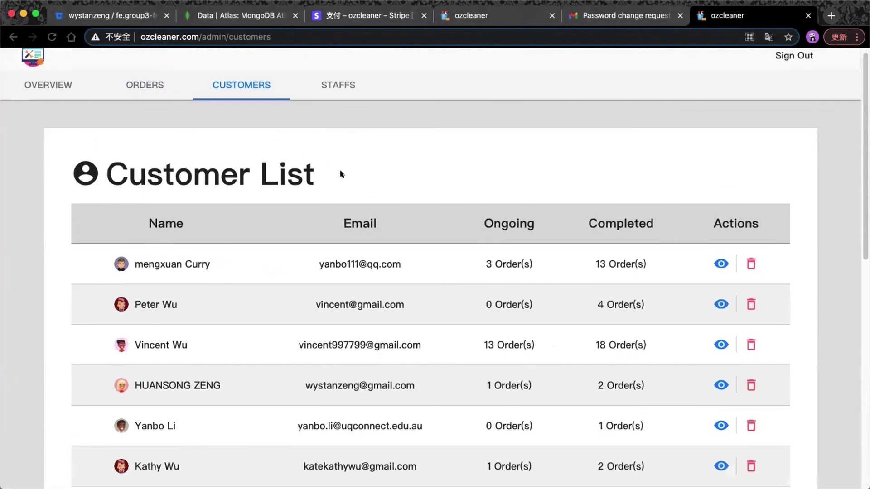
pyautogui.scroll(-4, 340, 177)
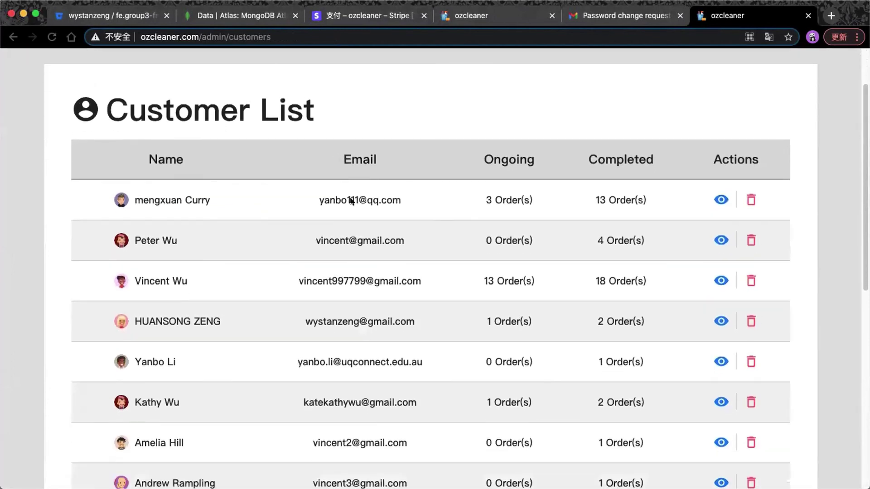
pyautogui.scroll(-1, 352, 201)
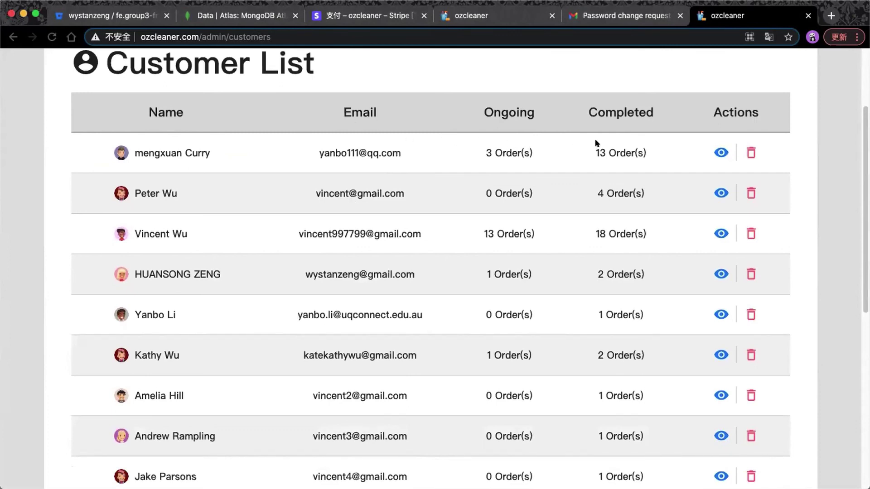
pyautogui.scroll(-1, 596, 143)
pyautogui.scroll(-10, 595, 141)
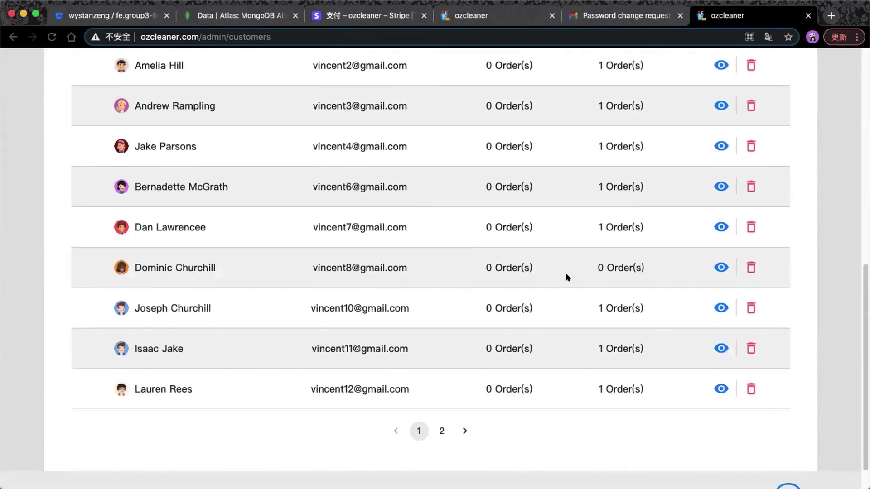
pyautogui.click(442, 431)
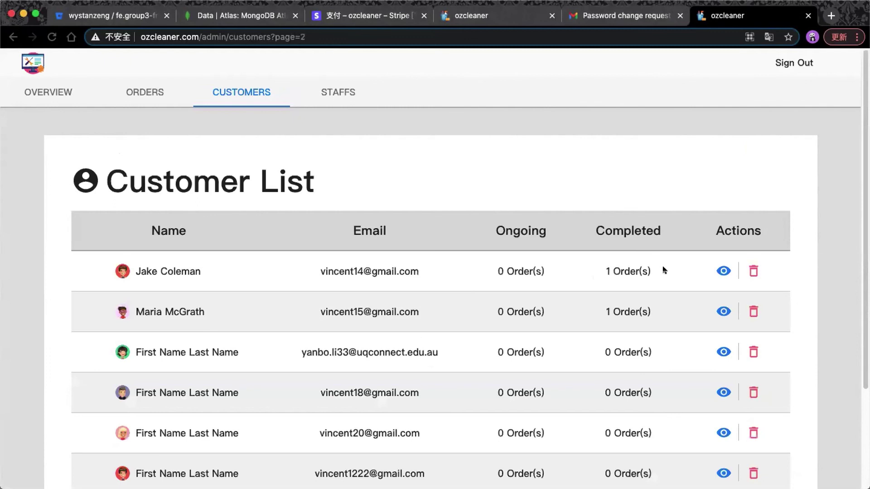
pyautogui.scroll(-1, 680, 262)
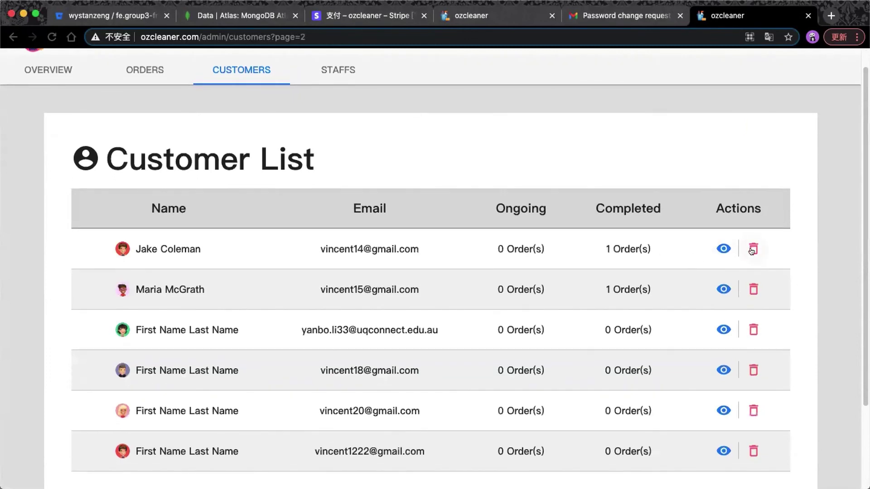
pyautogui.scroll(1, 751, 251)
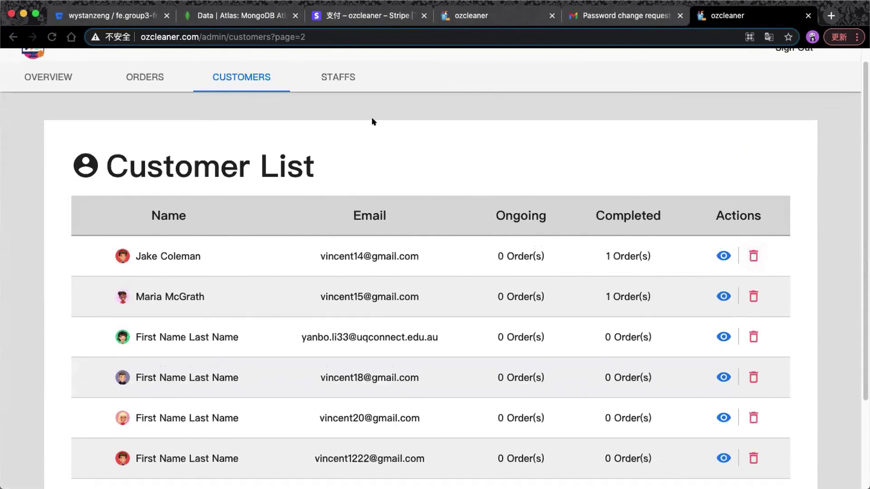
pyautogui.click(340, 86)
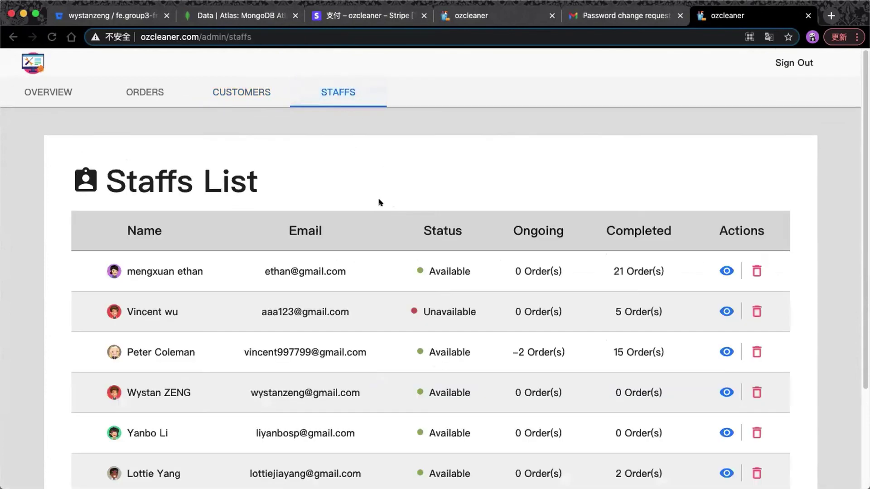
# Delete the unavailable staff member with 5 completed orders, leaving five staff listed.
pyautogui.scroll(-2, 400, 198)
pyautogui.scroll(-1, 400, 197)
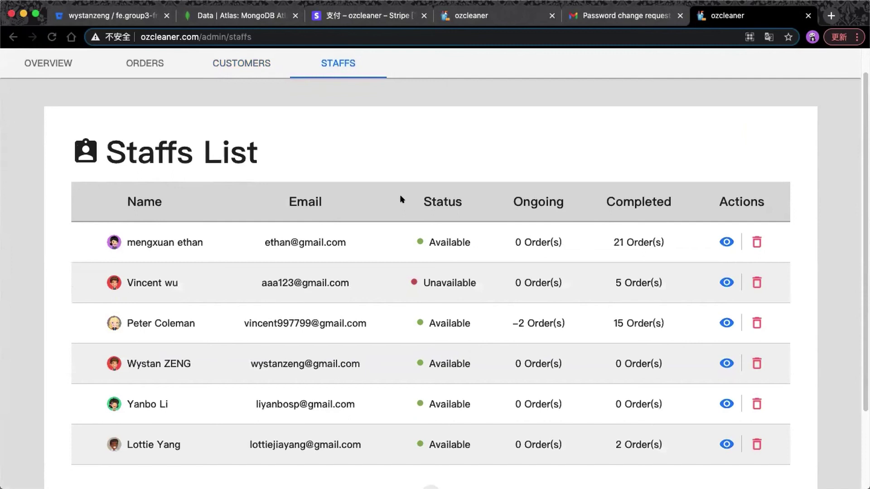
pyautogui.scroll(-1, 400, 198)
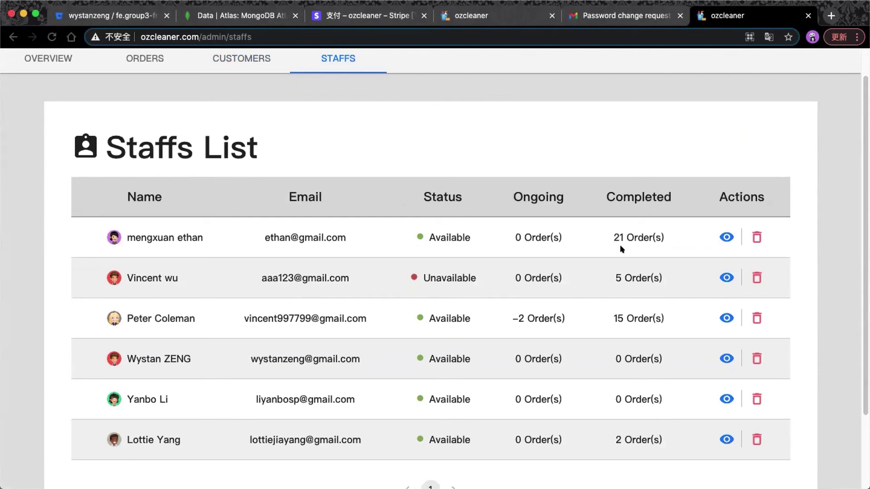
pyautogui.click(763, 271)
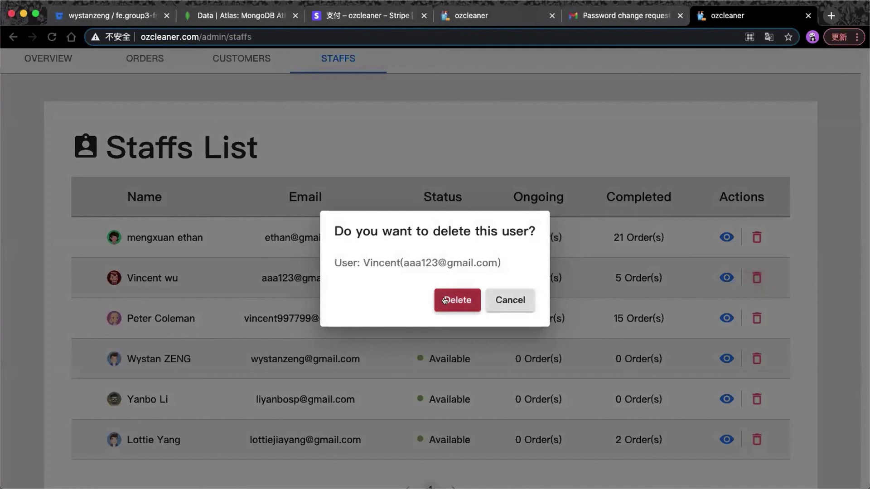
pyautogui.click(445, 300)
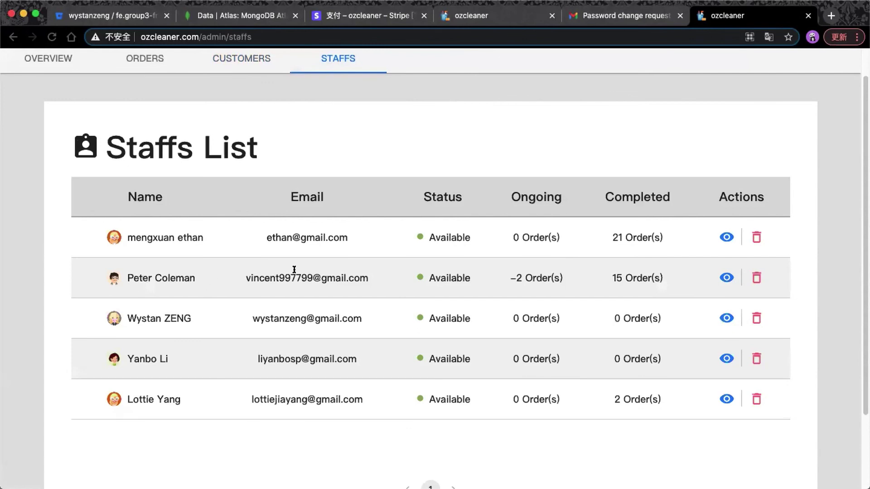
pyautogui.scroll(2, 399, 259)
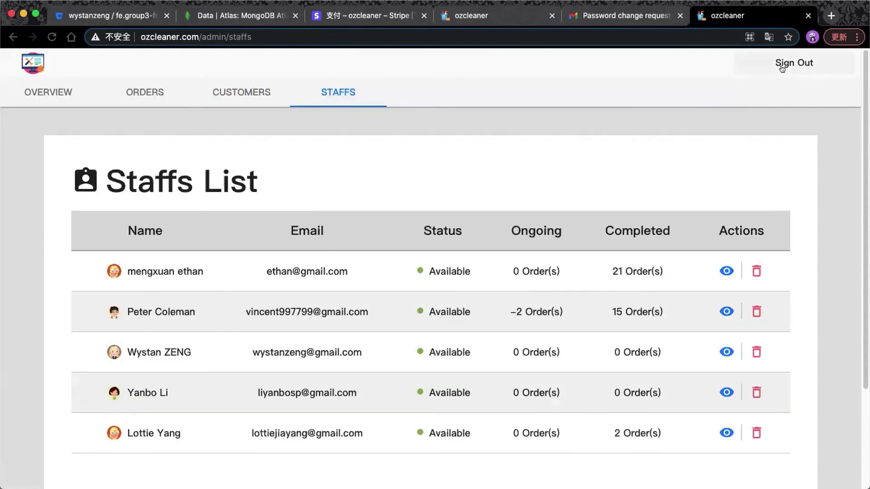
# Sign out of the ozcleaner admin account.
pyautogui.click(783, 66)
pyautogui.scroll(-4, 711, 96)
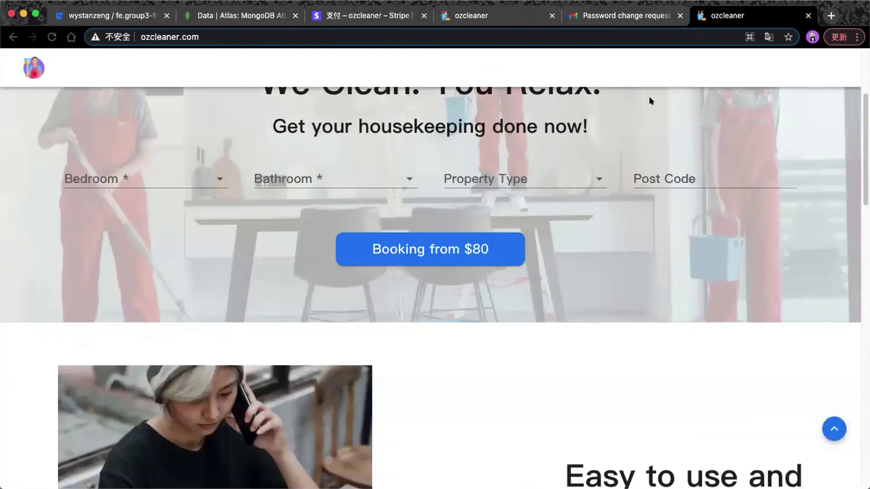
pyautogui.scroll(4, 643, 96)
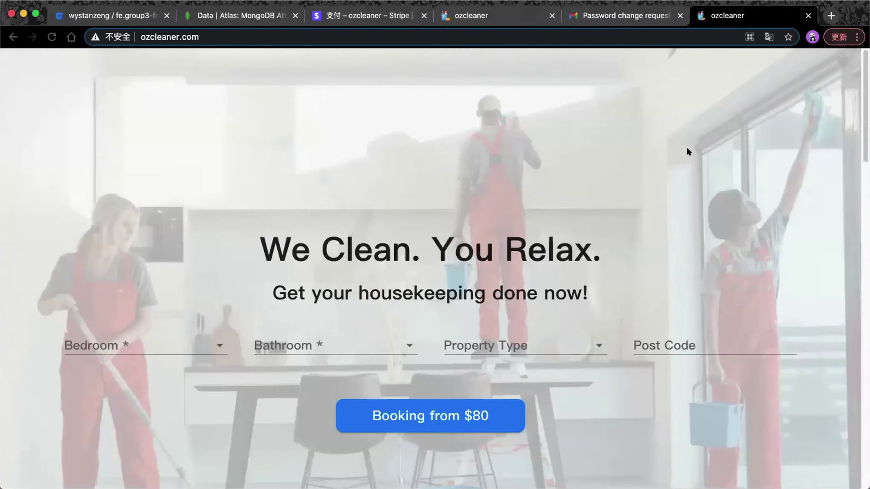
pyautogui.scroll(-2, 686, 147)
# Attempt an employee login using the deleted staff member's email and password.
pyautogui.click(819, 63)
pyautogui.click(490, 132)
pyautogui.click(407, 232)
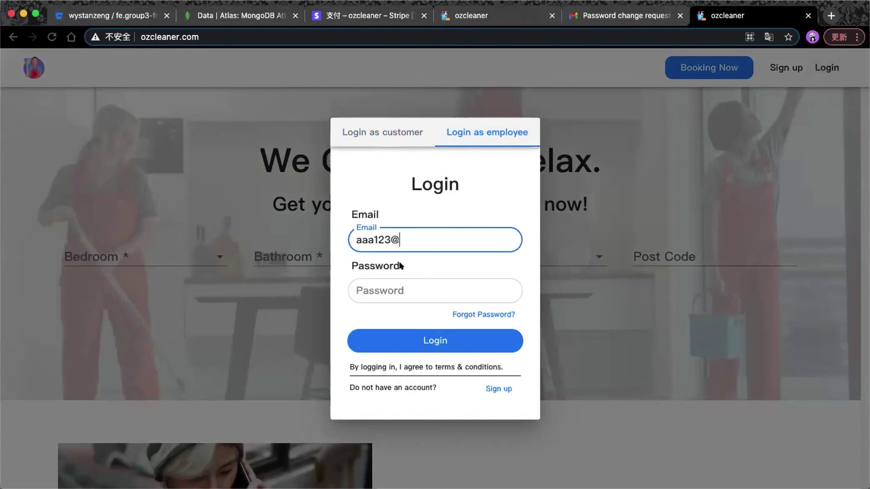
pyautogui.press('Tab')
pyautogui.write('123456')
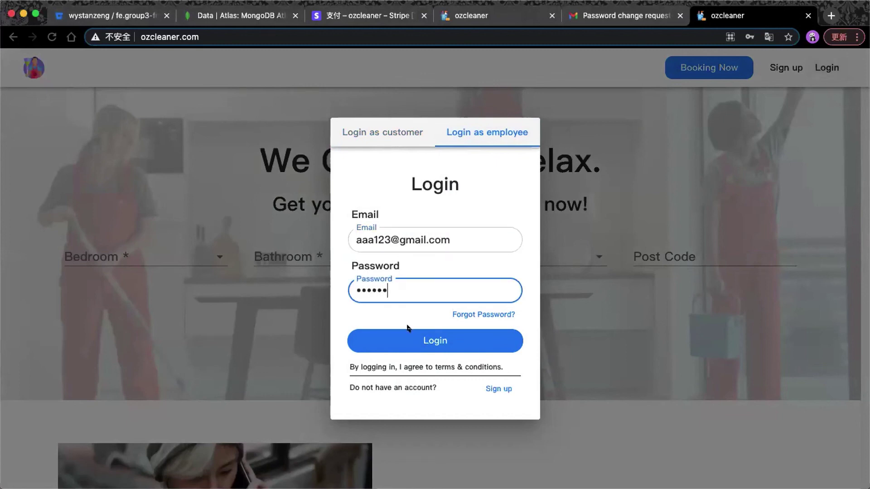
pyautogui.click(409, 334)
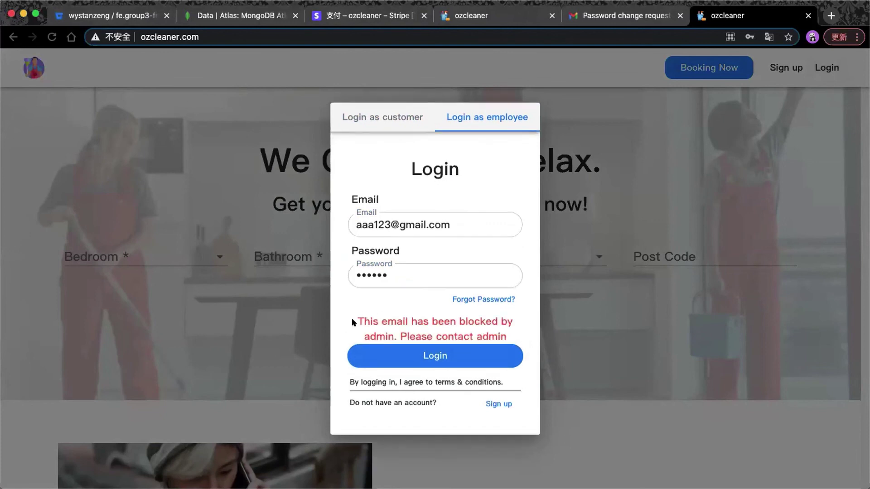
# Highlight the 'blocked by admin' error message, then dismiss the login form.
pyautogui.moveTo(358, 321); pyautogui.dragTo(500, 335)
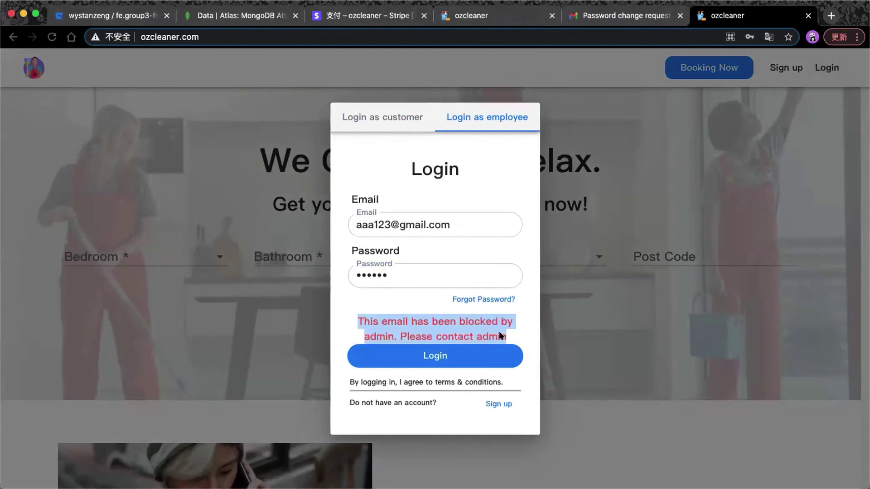
pyautogui.click(459, 325)
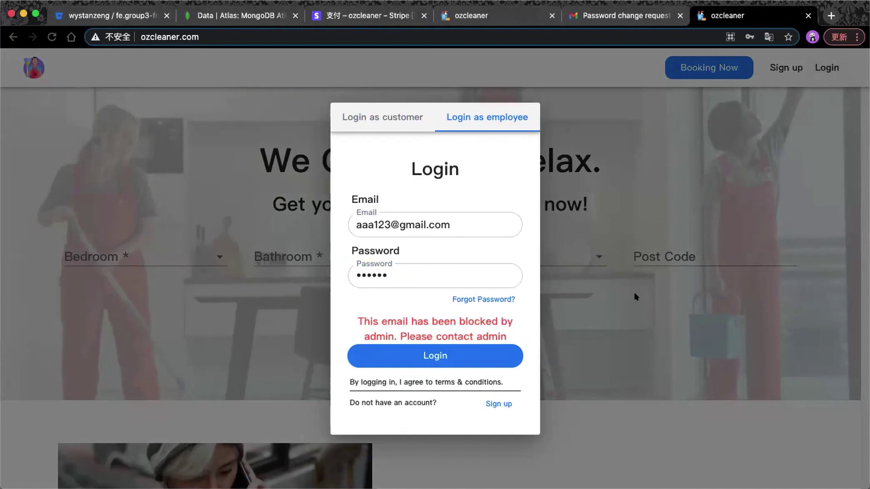
pyautogui.click(635, 298)
pyautogui.scroll(-1, 633, 256)
pyautogui.scroll(1, 633, 256)
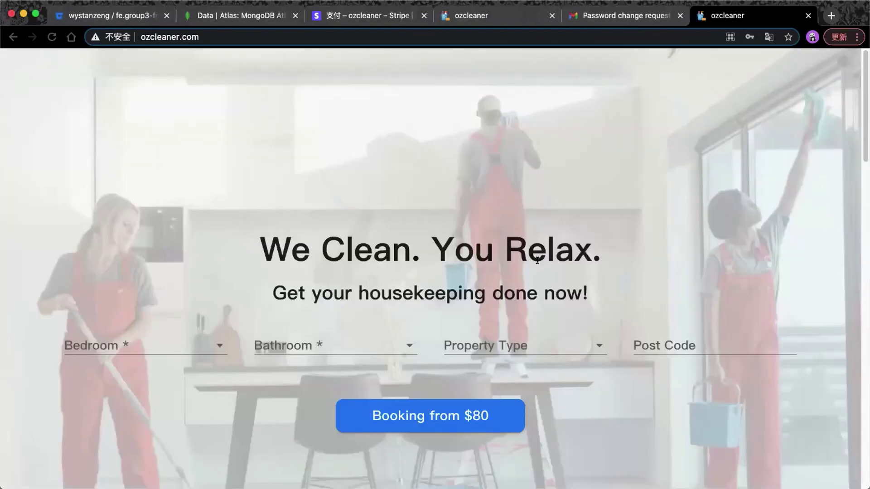
# Close the password-change email, duplicate ozcleaner and GitHub repository browser tabs.
pyautogui.scroll(-3, 622, 220)
pyautogui.scroll(3, 622, 221)
pyautogui.click(680, 16)
pyautogui.click(680, 16)
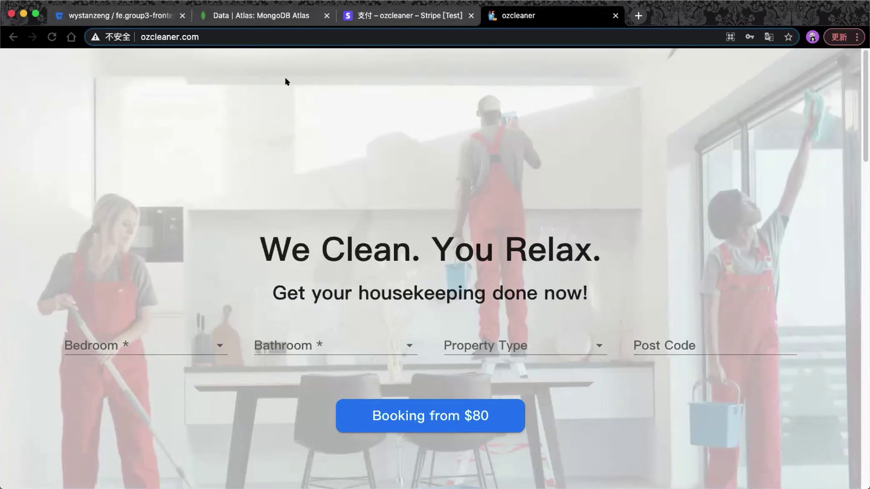
pyautogui.click(182, 16)
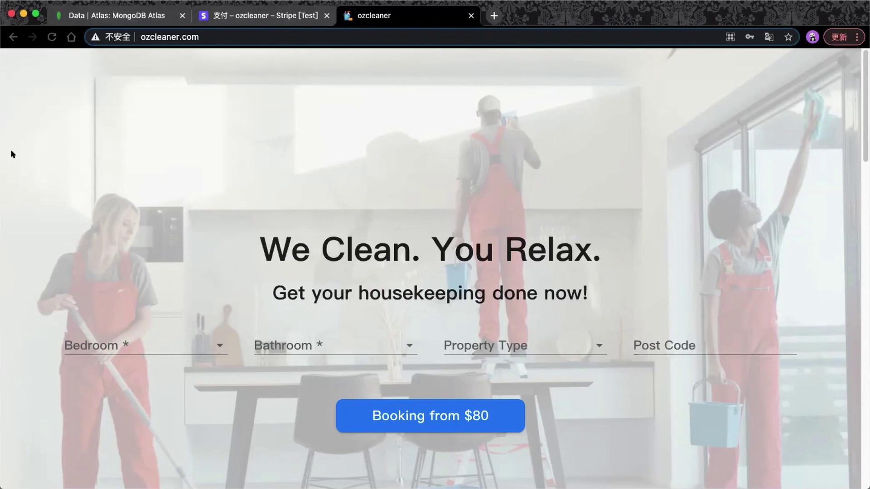
pyautogui.press('super+Tab')
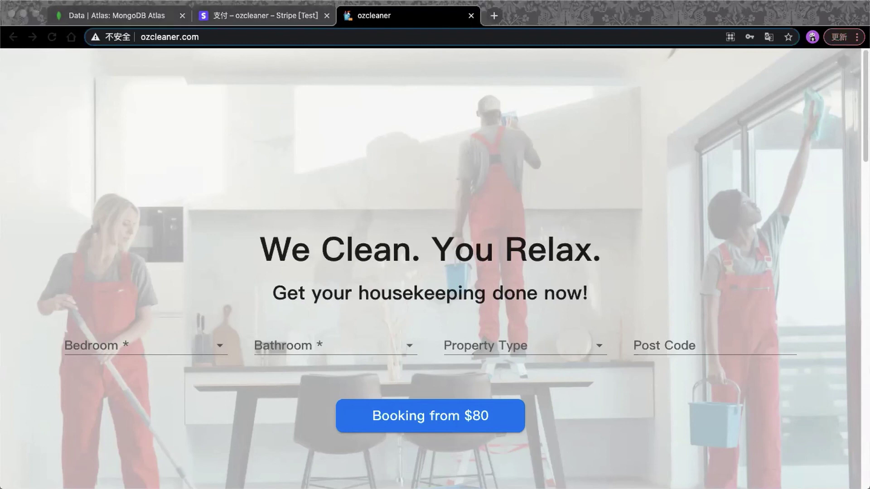